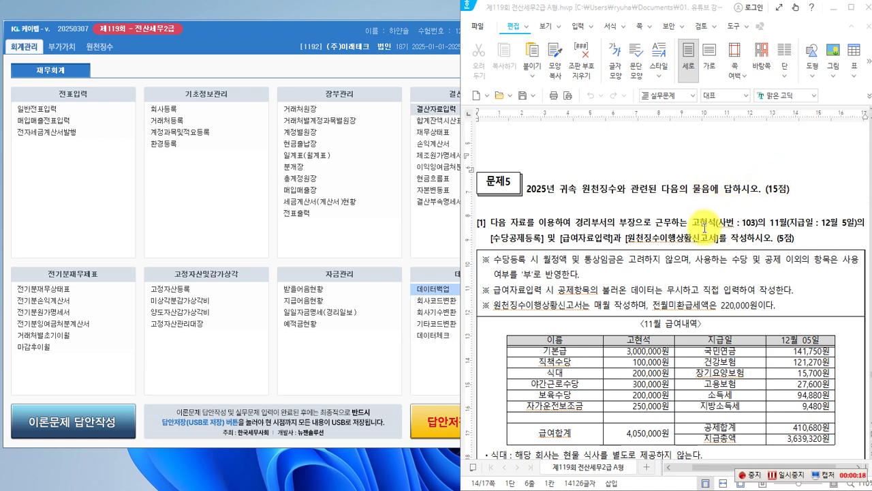
Box in red the 경리부서 부장, the employee's name, and the [수당공제등록] and [급여자료입력] screens.
scroll(708, 203, "down", 1)
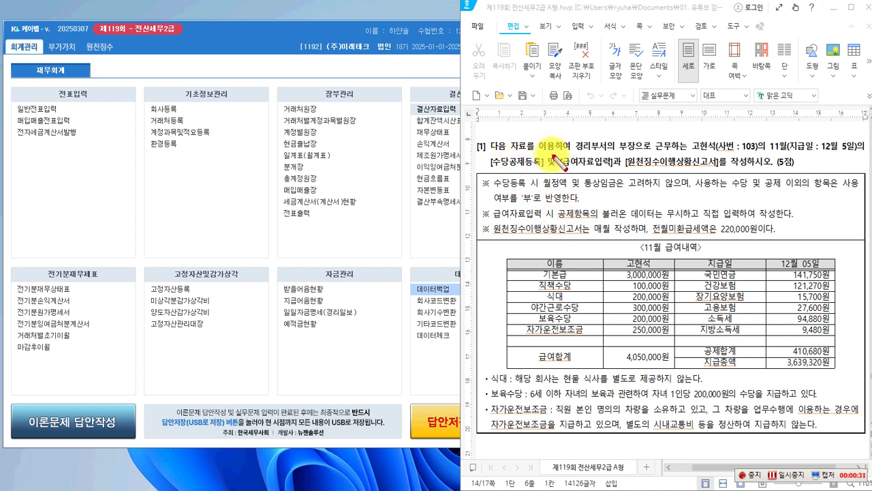
mouse_move(576, 139)
left_mouse_down()
mouse_move(599, 154)
mouse_move(634, 152)
left_mouse_up()
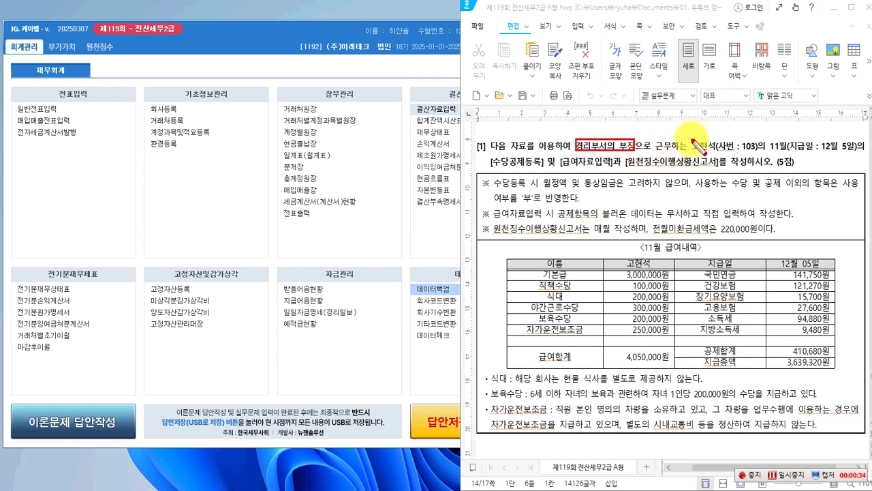
left_click_drag(692, 140, 718, 152)
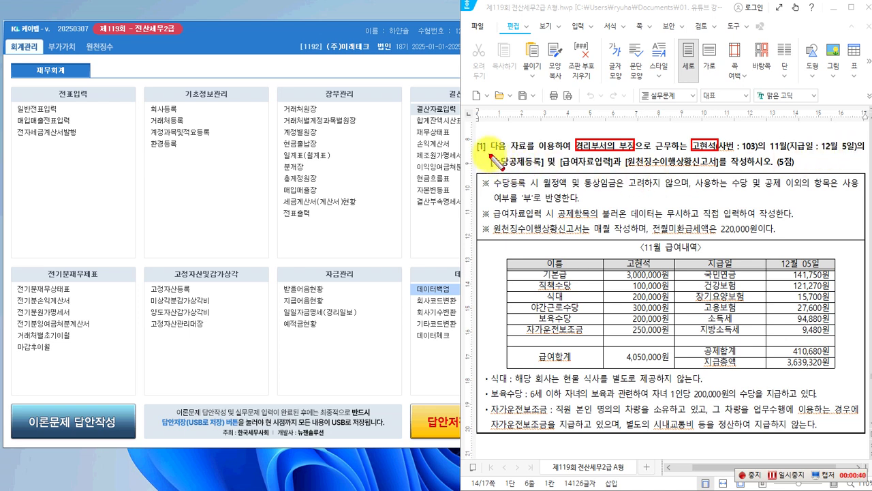
left_click_drag(489, 155, 544, 170)
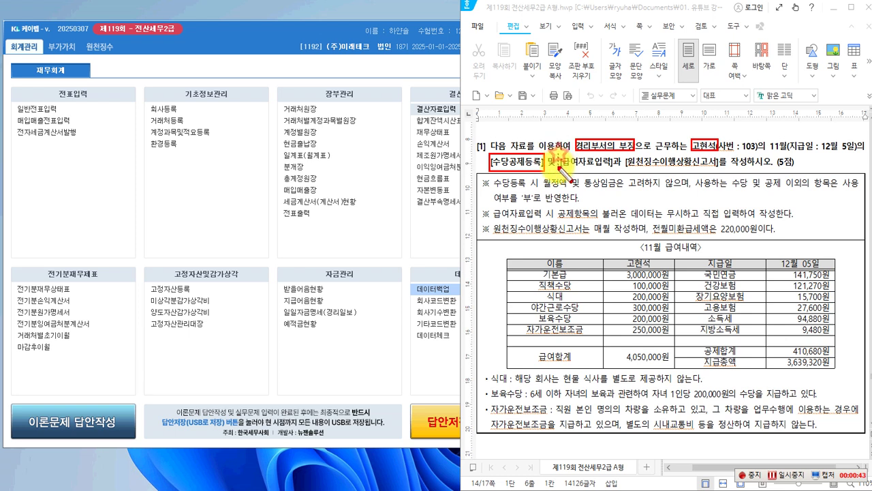
mouse_move(609, 167)
left_mouse_down()
mouse_move(712, 178)
mouse_move(718, 160)
left_mouse_up()
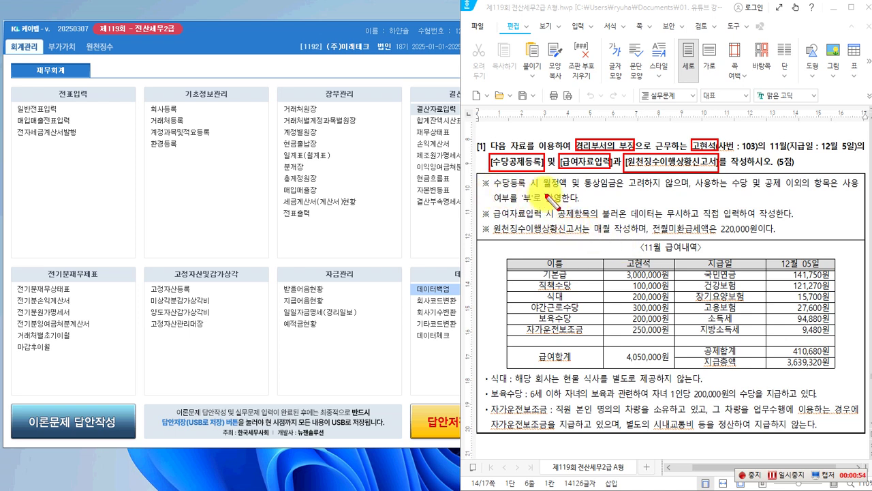
Box 월정액, 수당 및 공제, the '부' setting, 직접 입력하여 작성, and the pay table's deduction items.
left_click_drag(545, 176, 624, 191)
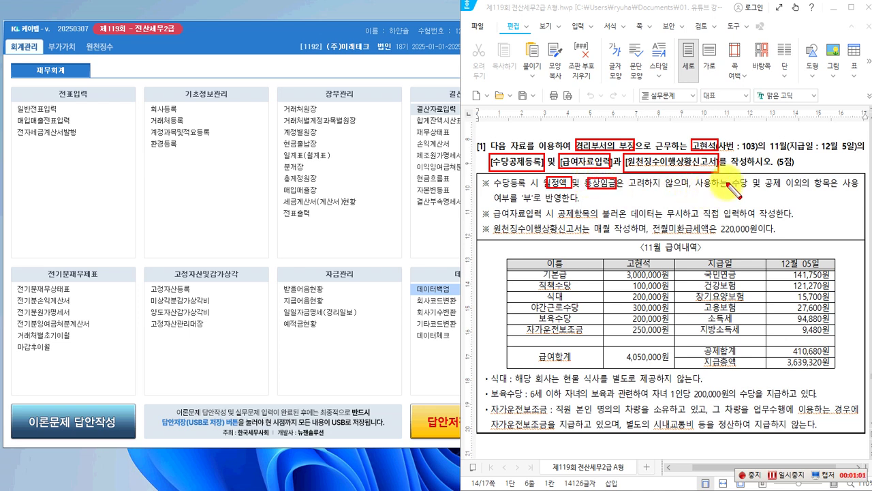
left_click_drag(732, 175, 778, 191)
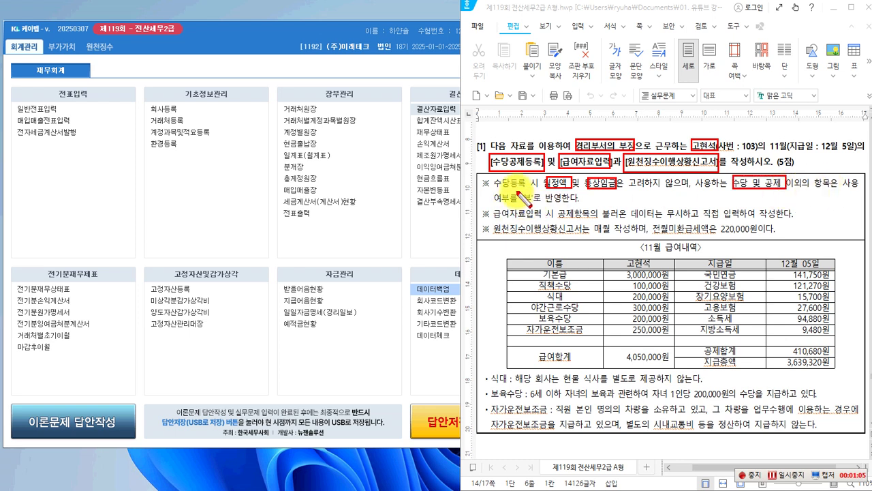
left_click_drag(528, 204, 535, 204)
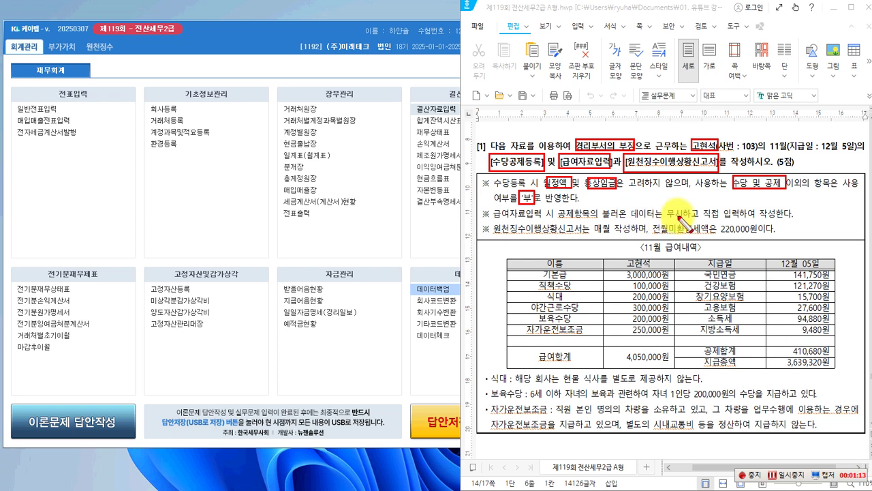
left_click_drag(703, 206, 787, 221)
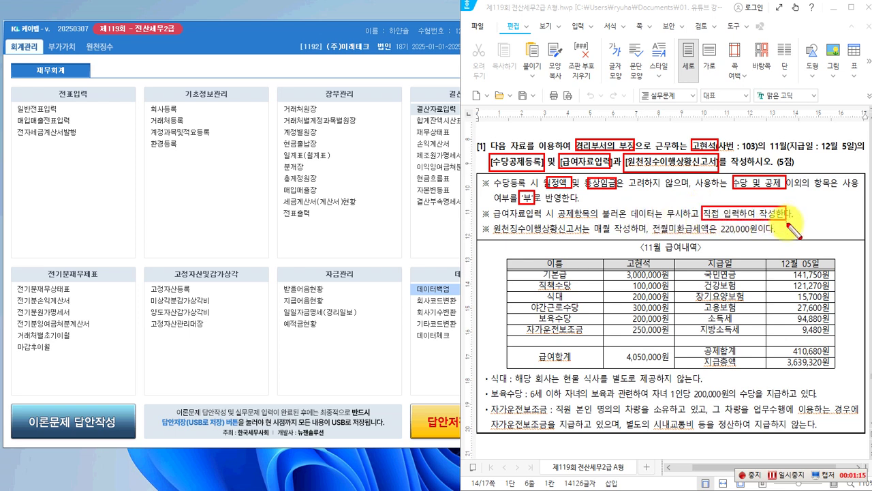
mouse_move(693, 271)
left_mouse_down()
mouse_move(688, 337)
mouse_move(749, 349)
mouse_move(830, 334)
left_mouse_up()
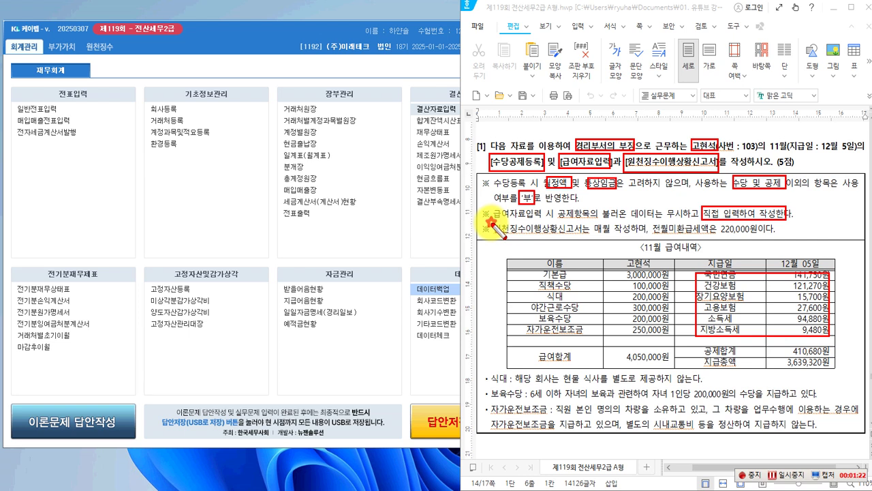
Box the 원천징수이행상황신고서 filing note, 식대 in the notes and table, and the no-meals-provided phrase.
mouse_move(491, 221)
left_mouse_down()
mouse_move(507, 233)
mouse_move(565, 238)
mouse_move(774, 239)
mouse_move(755, 237)
left_mouse_up()
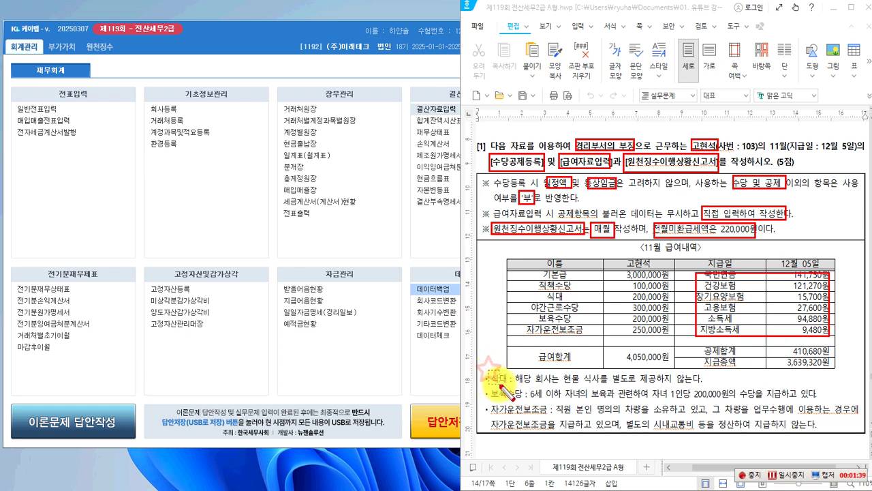
left_click_drag(489, 370, 518, 386)
left_click_drag(537, 289, 572, 303)
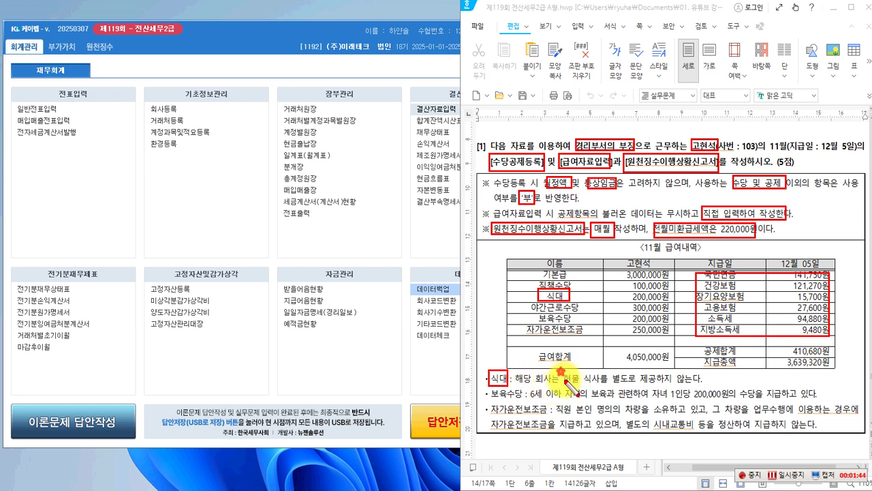
left_click_drag(572, 372, 705, 385)
Box 식대 and 보육수당 in the notes, then erase all the red marks.
left_click_drag(505, 380, 507, 385)
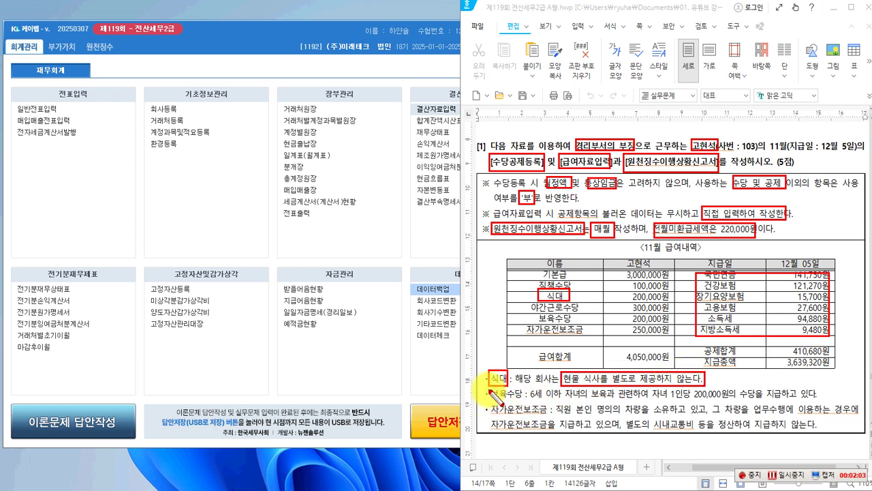
left_click_drag(490, 387, 522, 400)
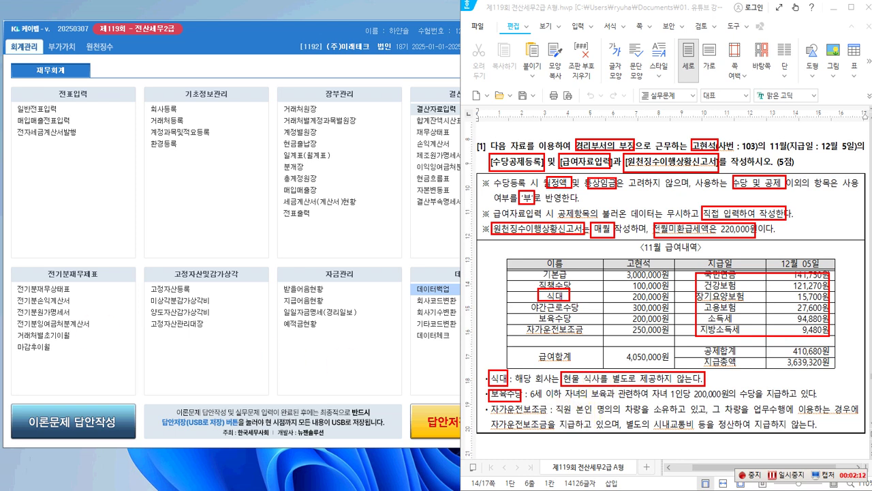
key("Escape")
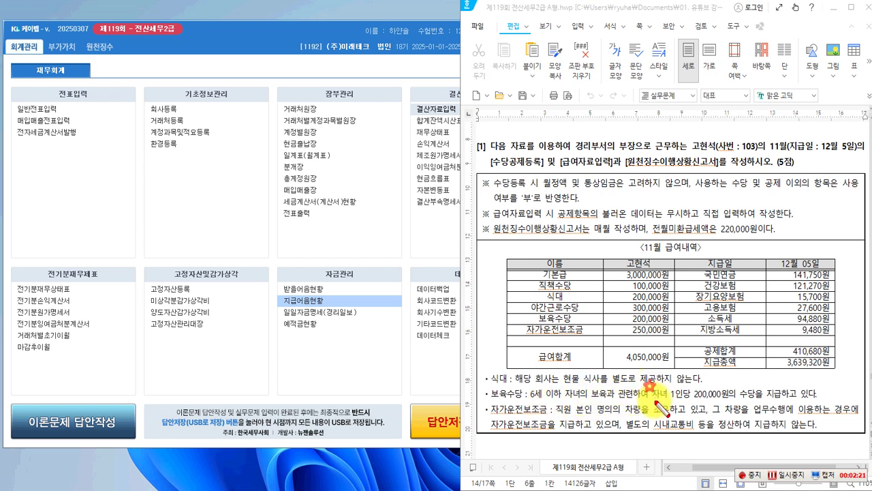
Box the 200,000원 per-child phrase, the 자가운전보조금 condition, and 식대/보육수당, then return to question [1].
left_click_drag(651, 386, 760, 404)
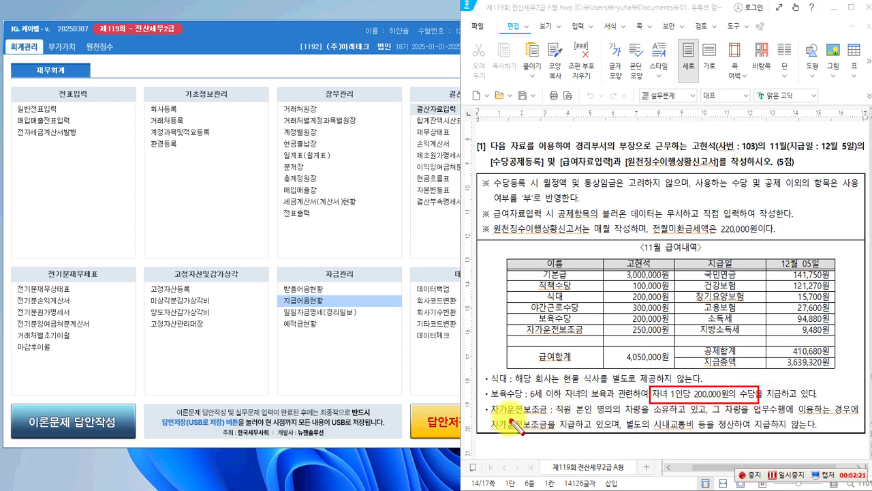
mouse_move(487, 405)
left_mouse_down()
mouse_move(602, 426)
mouse_move(643, 418)
left_mouse_up()
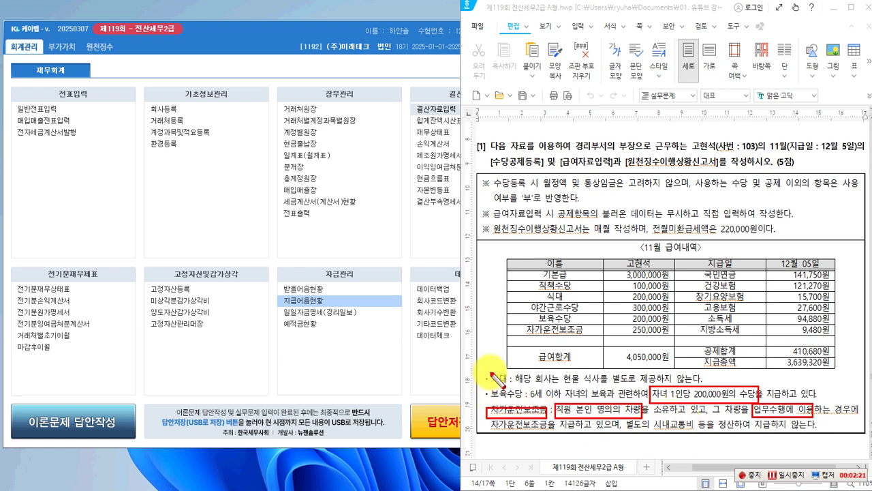
left_click_drag(490, 368, 543, 402)
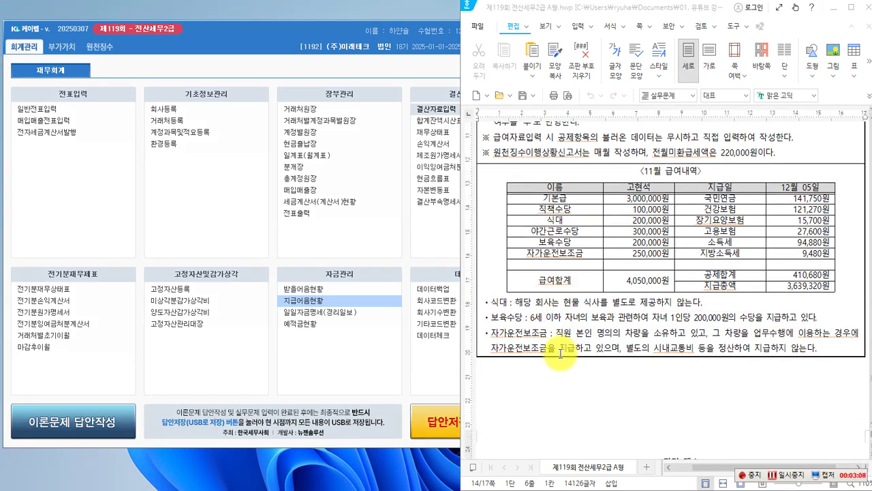
scroll(561, 353, "up", 3)
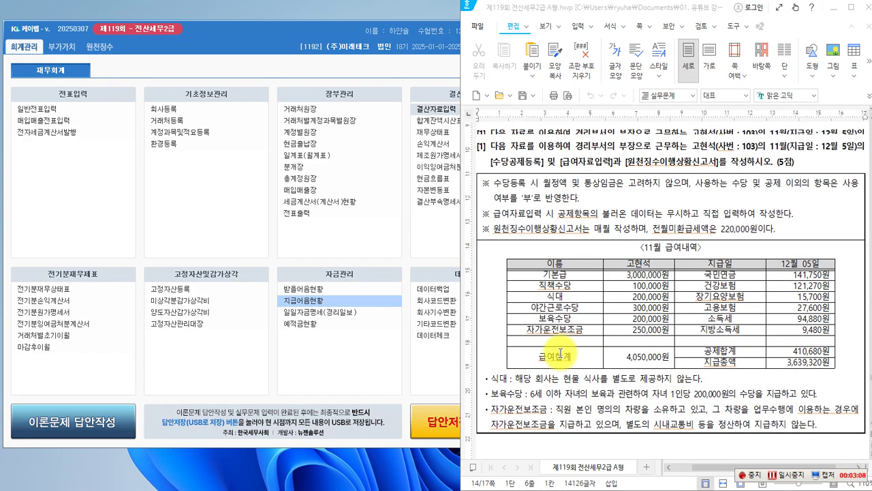
Open 급여자료입력 from the 원천징수 menu in KcLep and check its 귀속월 list.
left_click(188, 193)
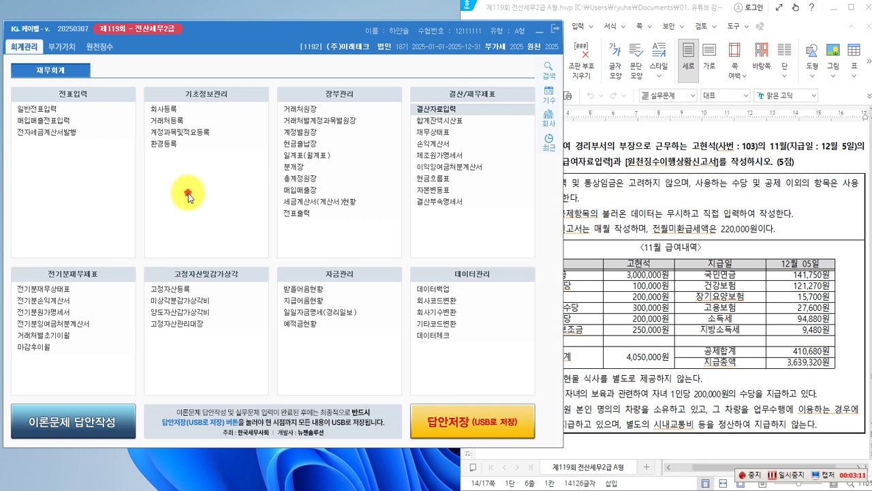
left_click(104, 51)
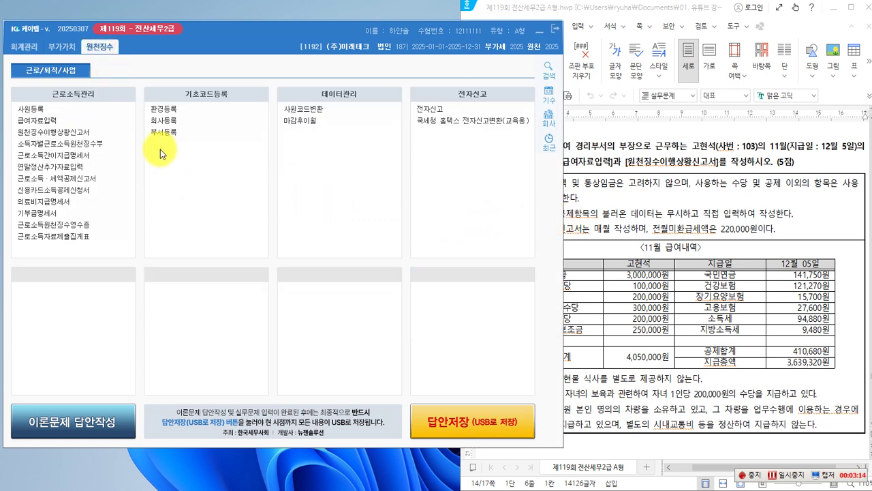
double_click(41, 121)
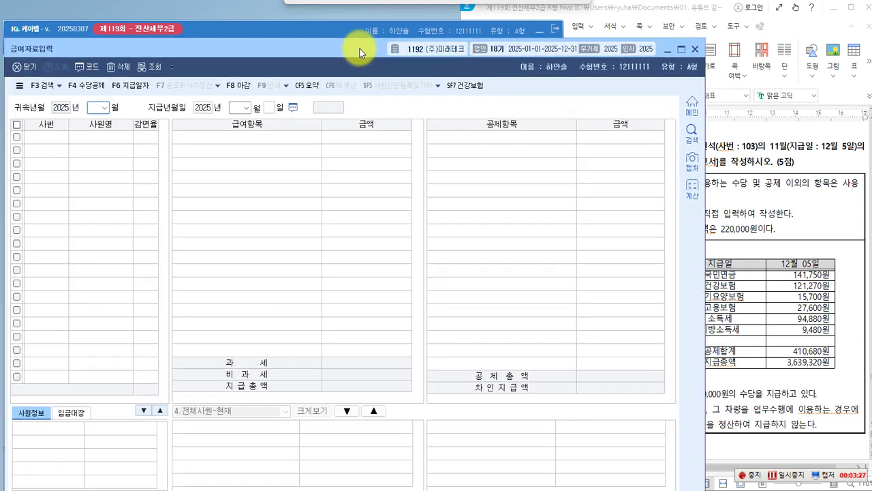
left_click_drag(360, 47, 366, 39)
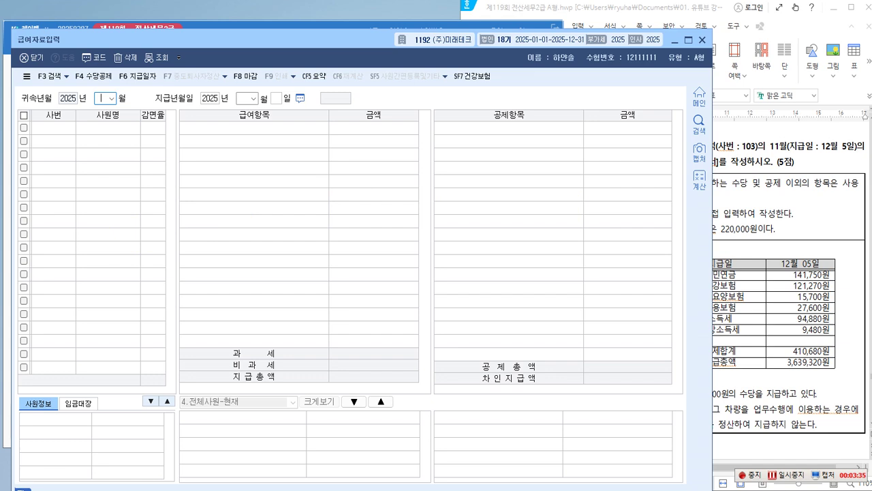
left_click(111, 98)
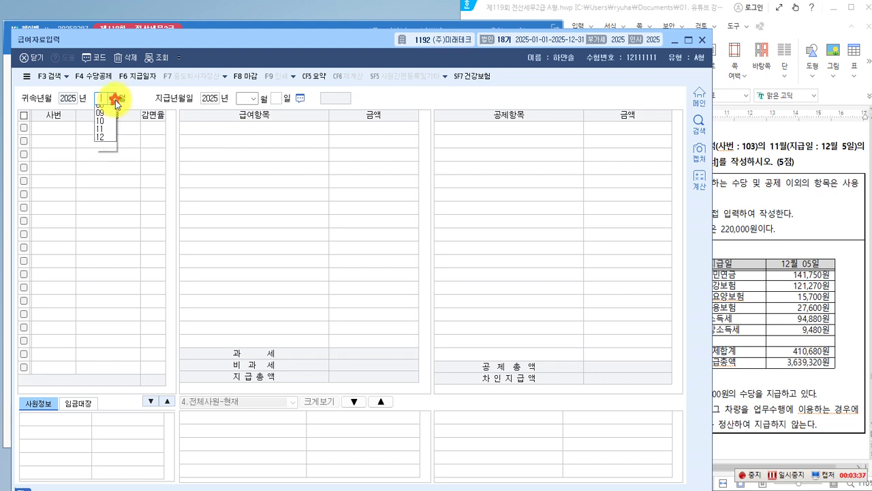
left_click(143, 100)
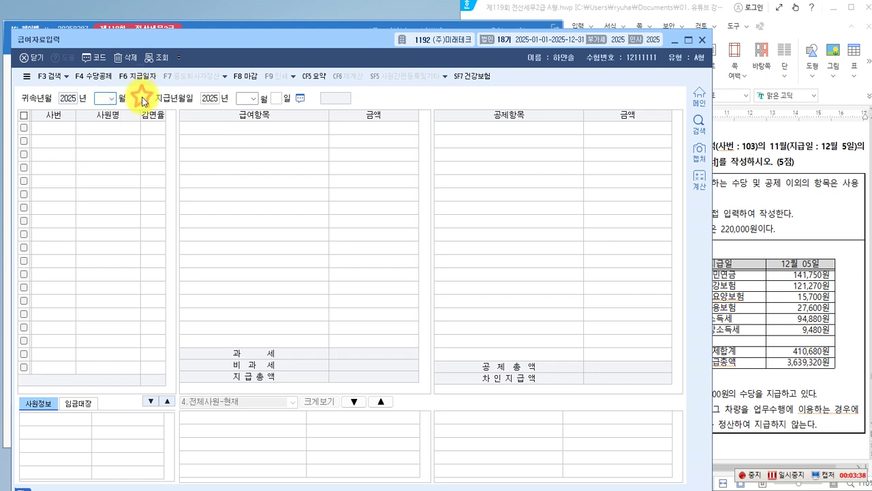
Open 수당공제등록 and set the 상여 allowance's 사용여부 to 0:부.
left_click(96, 81)
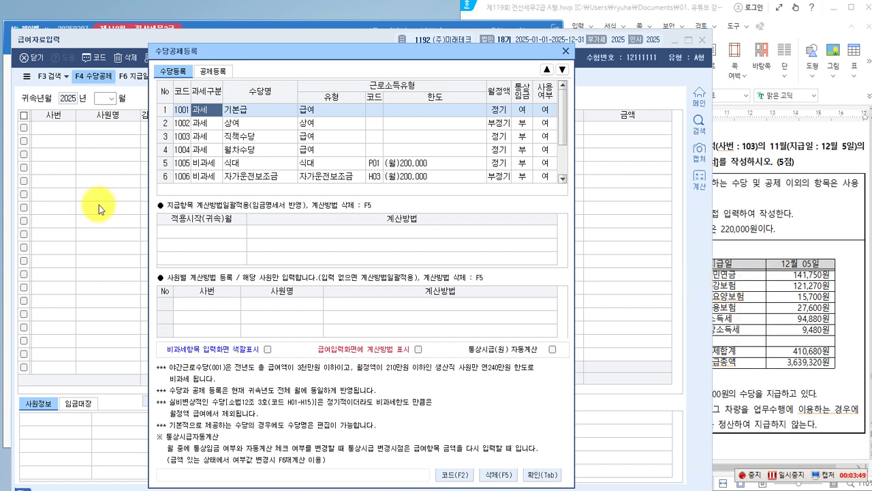
left_click(242, 109)
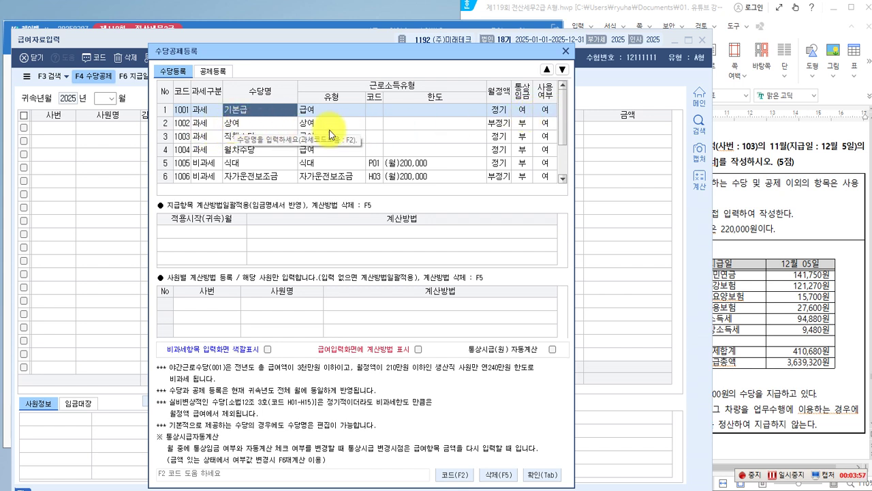
left_click(546, 125)
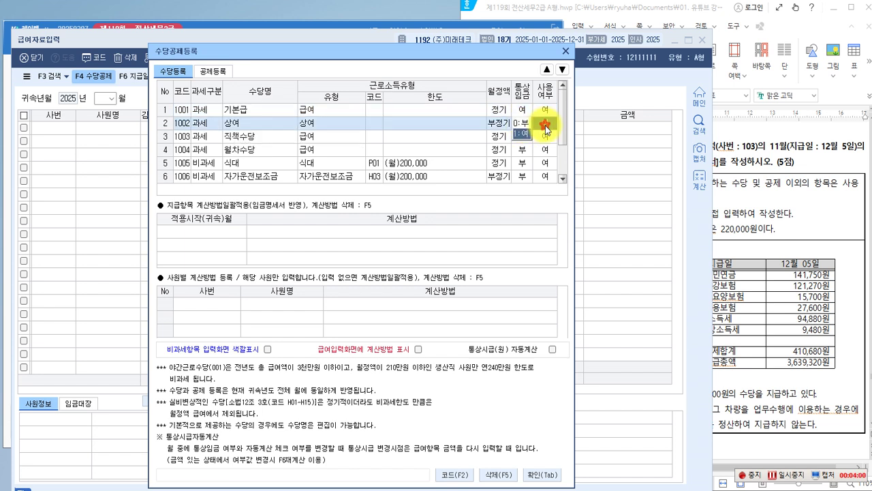
key("0")
key("Return")
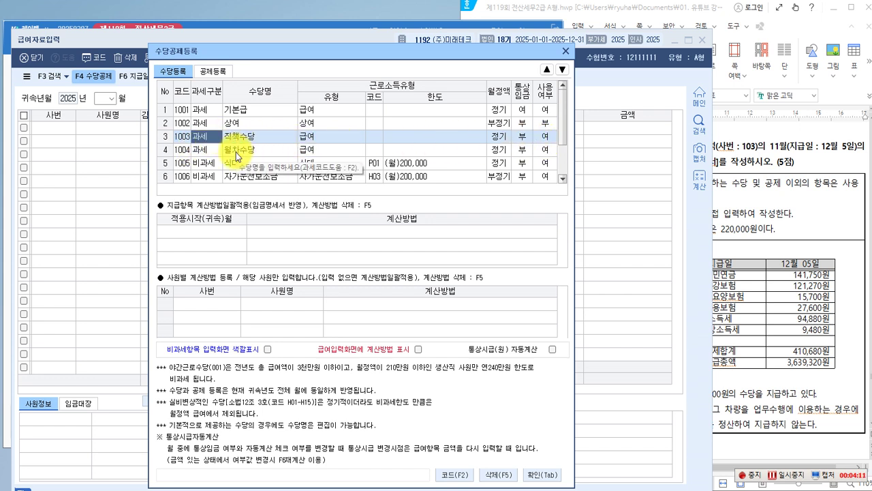
Set 월차수당's 통상임금 to 부 and review the 식대 row's tax classification.
left_click(549, 150)
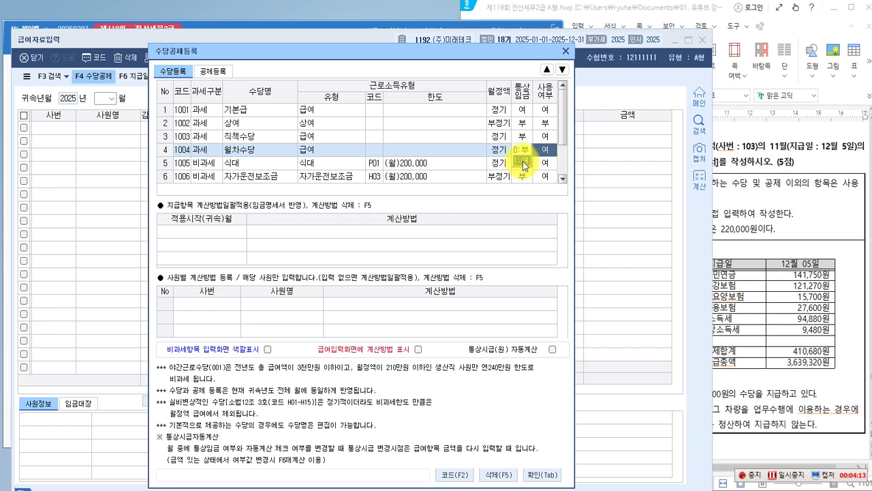
left_click(522, 153)
key("Return")
left_click(220, 167)
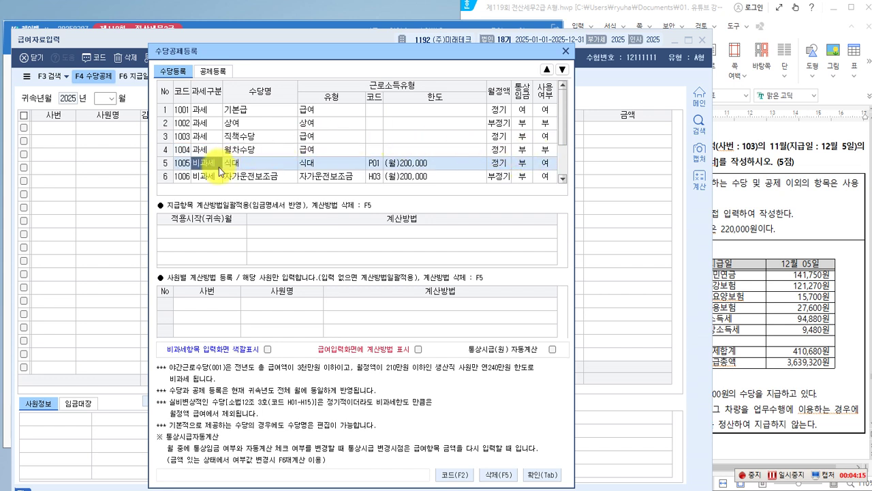
scroll(341, 169, "down", 1)
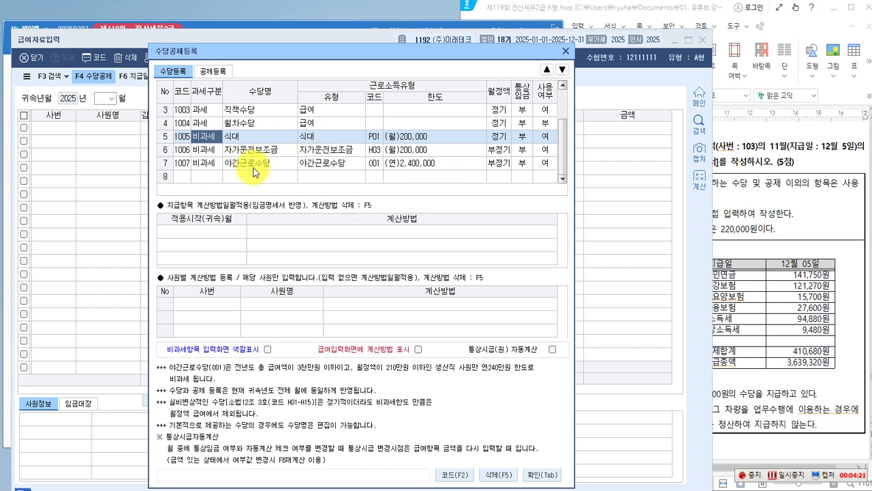
Add a 2:비과세 allowance named 보육수당 in row 8 and bring up the non-taxable code list.
left_click(206, 175)
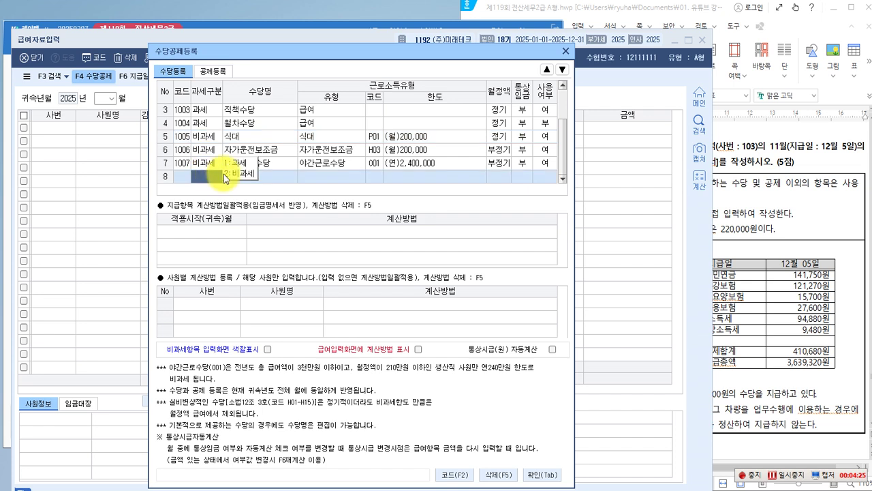
left_click(238, 175)
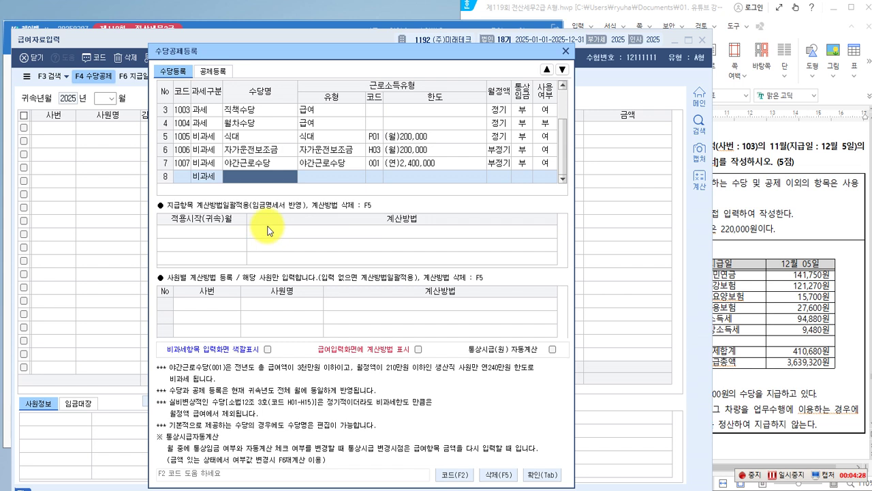
type("dh")
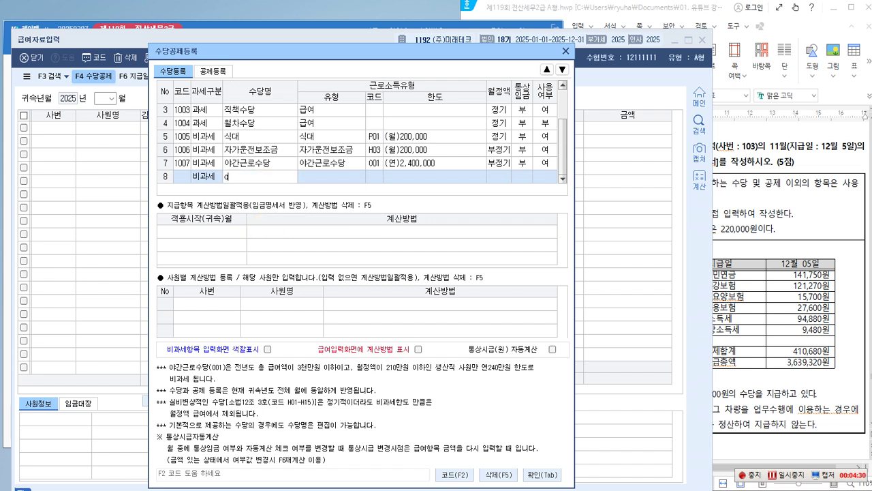
key("BackSpace")
type("보육수당")
key("Return")
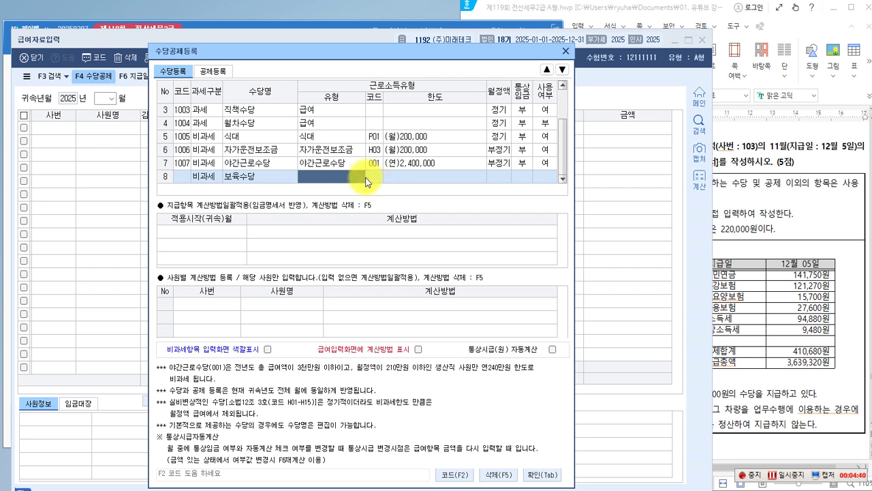
key("F2")
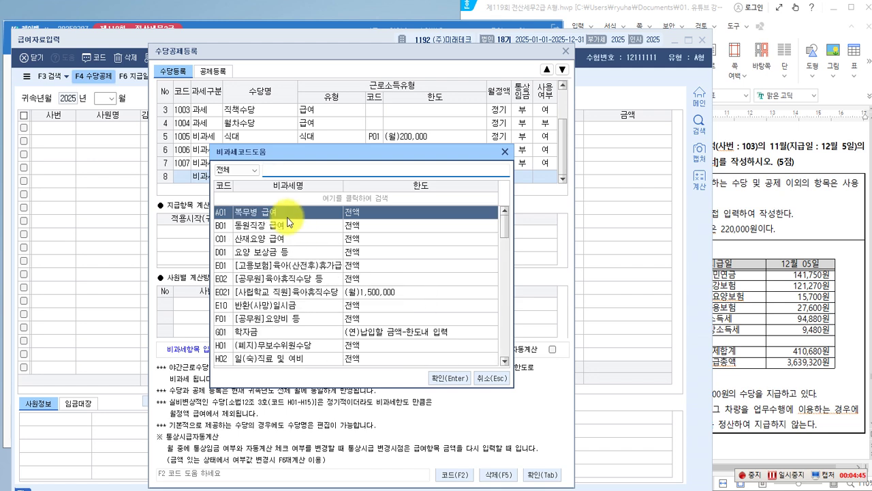
Search 보육 and assign non-taxable code Q02 보육수당 to the row-8 allowance.
type("육아")
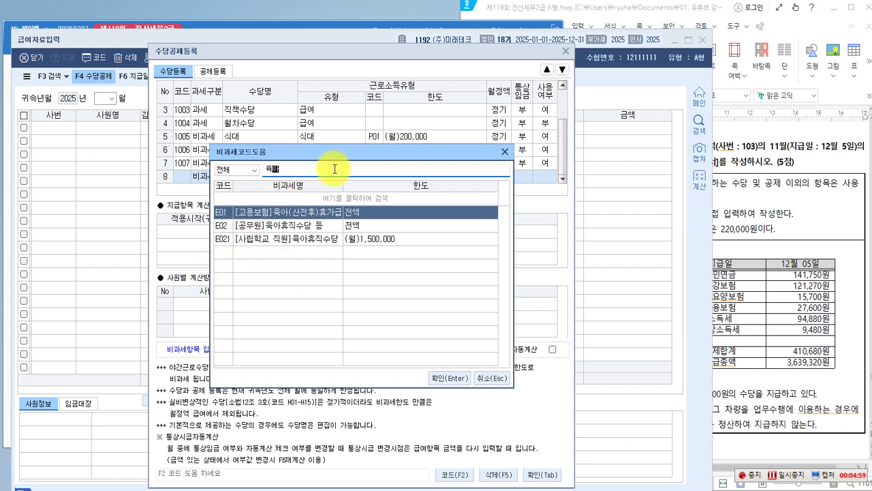
key("BackSpace")
key("BackSpace")
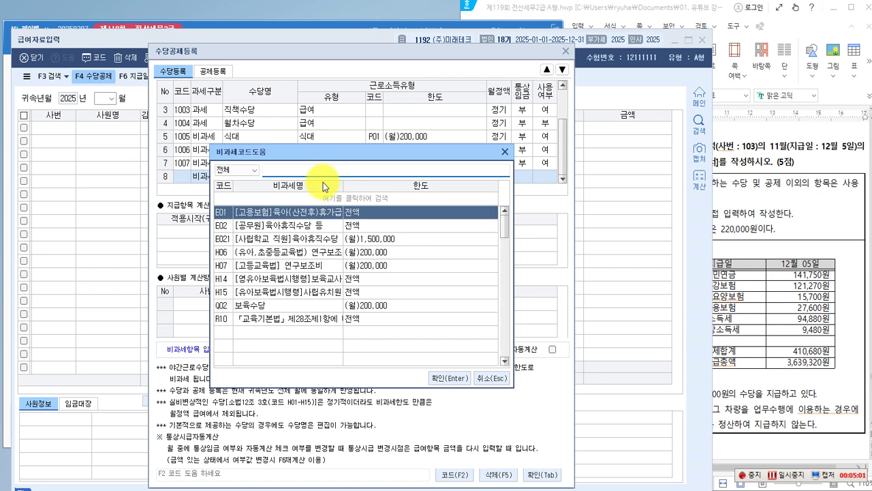
type("보")
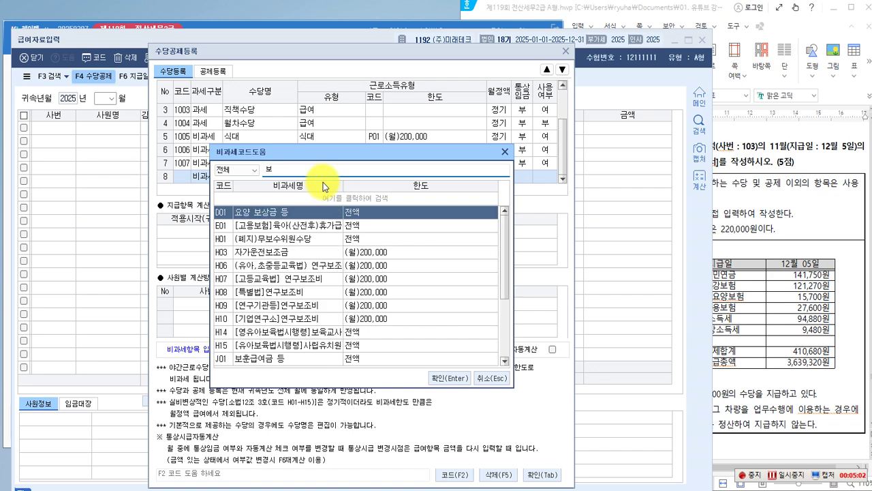
type("육")
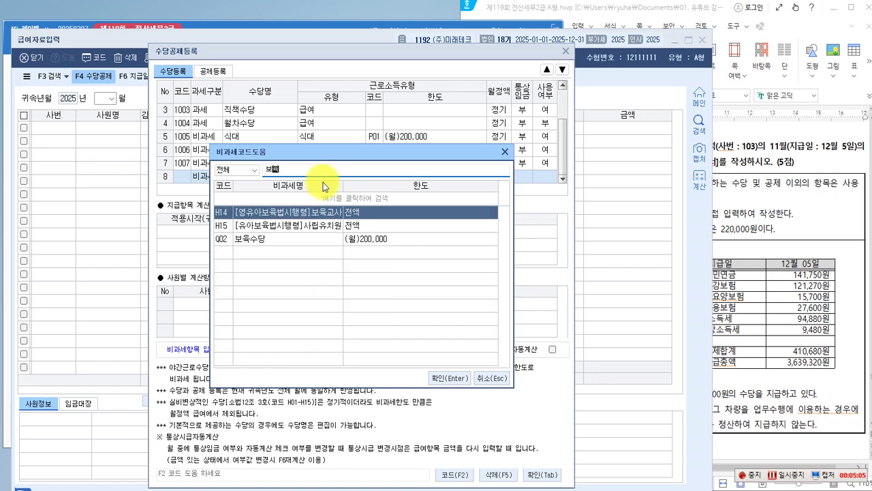
left_click(254, 239)
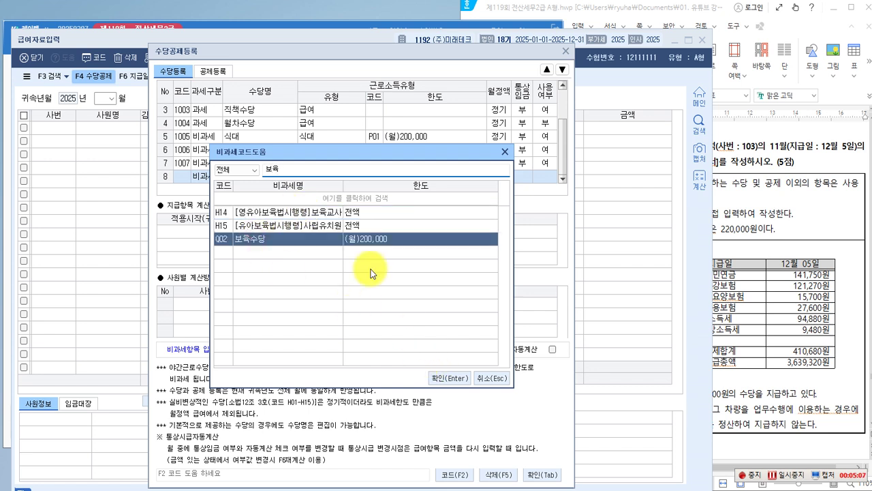
left_click(443, 378)
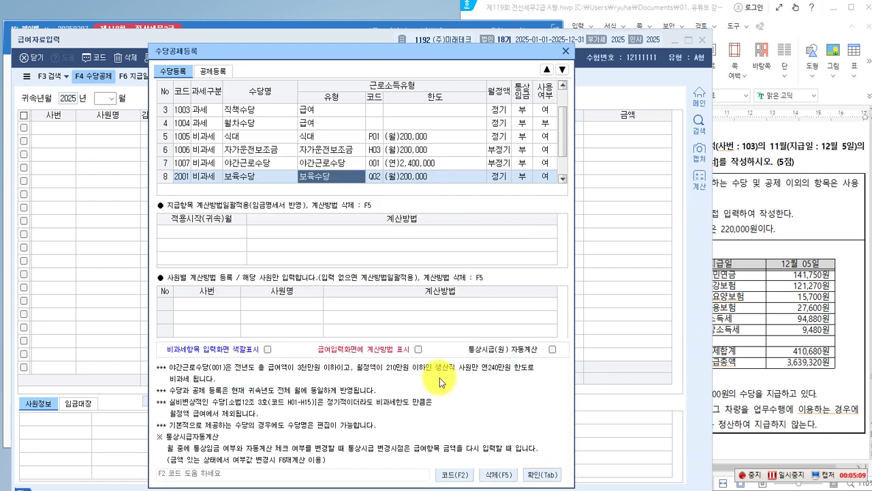
key("Return")
key("Return")
key("Return")
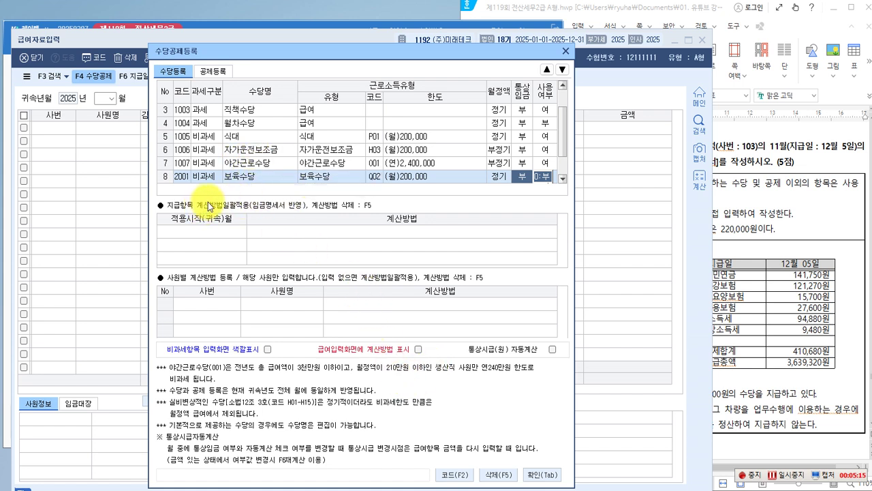
Check the exam sheet's allowance details, then confirm and close 수당공제등록.
left_click(724, 254)
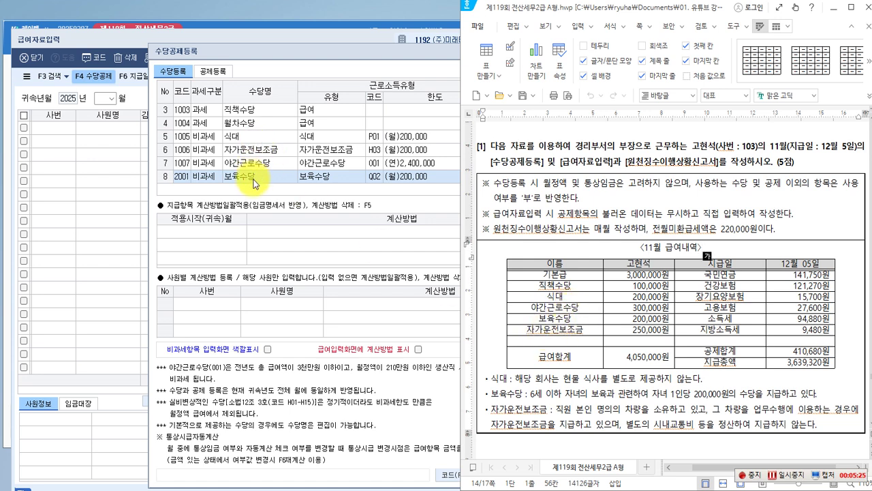
left_click(341, 242)
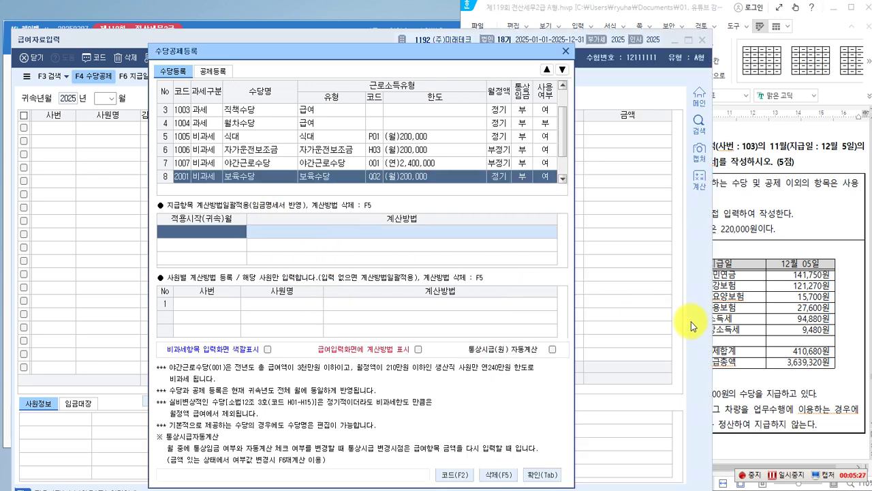
left_click(538, 480)
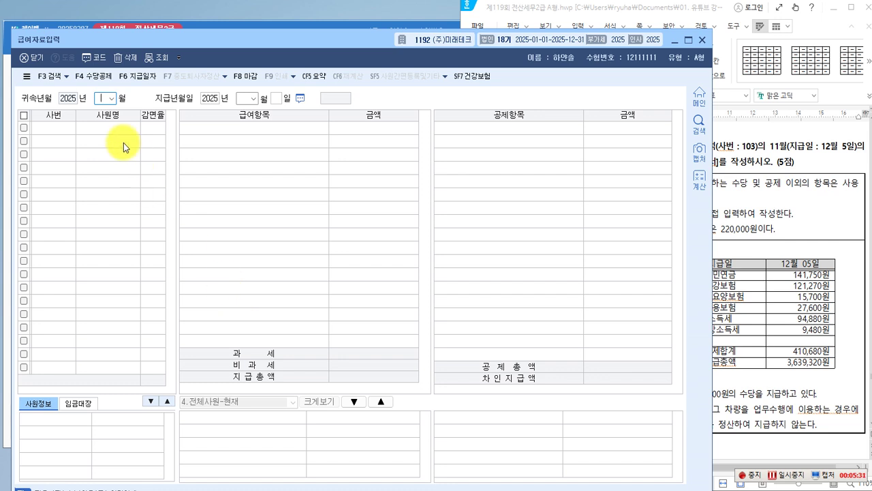
Set 귀속년월 to 2025-11 and 지급년월일 to 2025-12-05 to load the payroll.
left_click(111, 99)
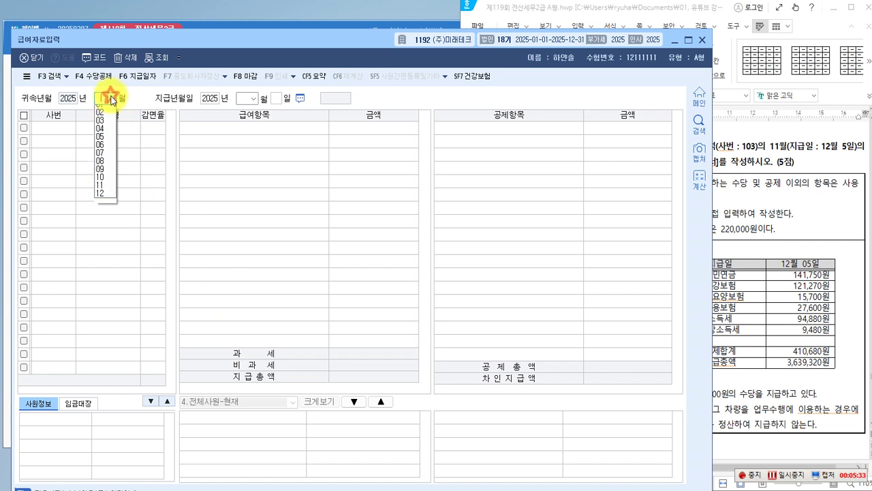
left_click(101, 185)
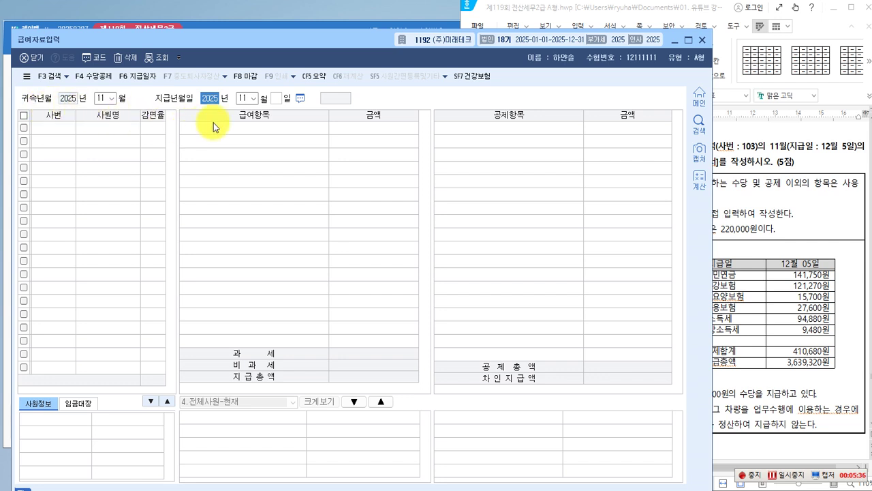
left_click(258, 100)
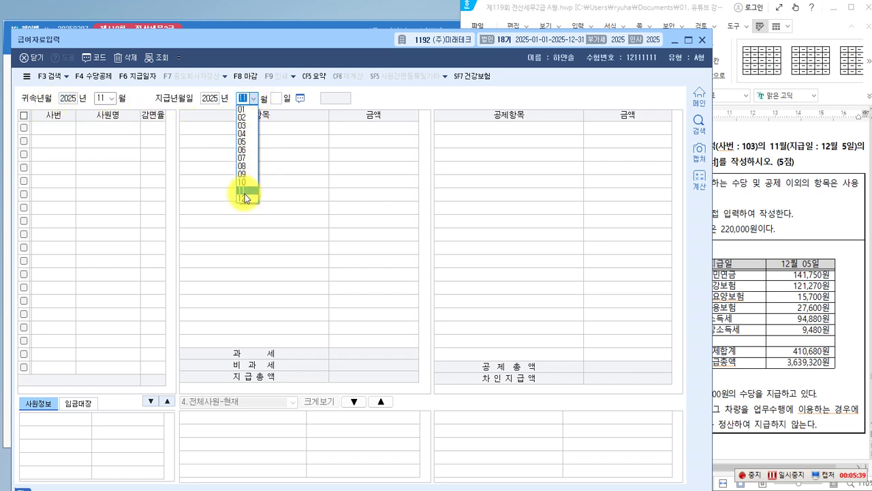
left_click(244, 196)
key("Return")
type("5")
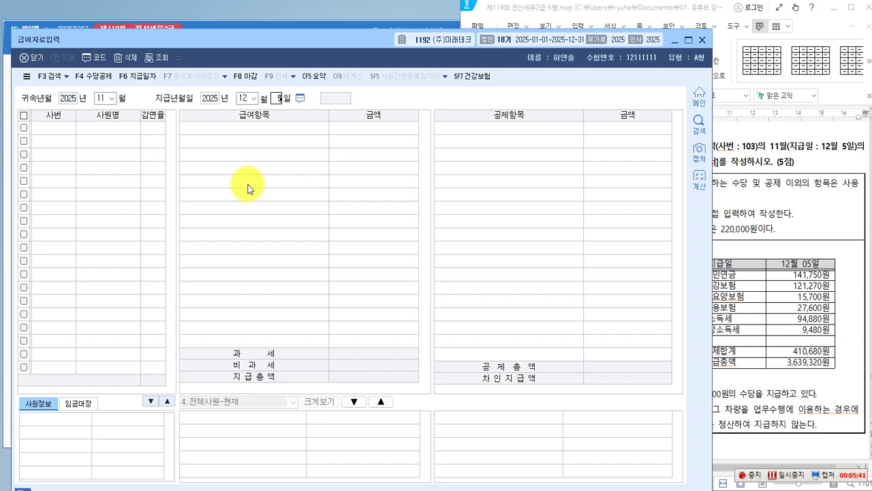
key("Return")
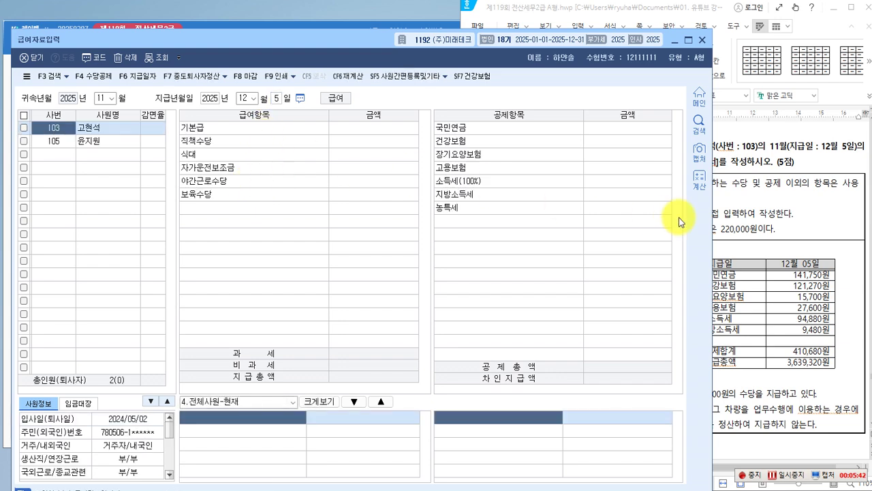
Enter 기본급 3,000,000, 직책수당 100,000 and 식대 200,000 for employee 103.
left_click(756, 221)
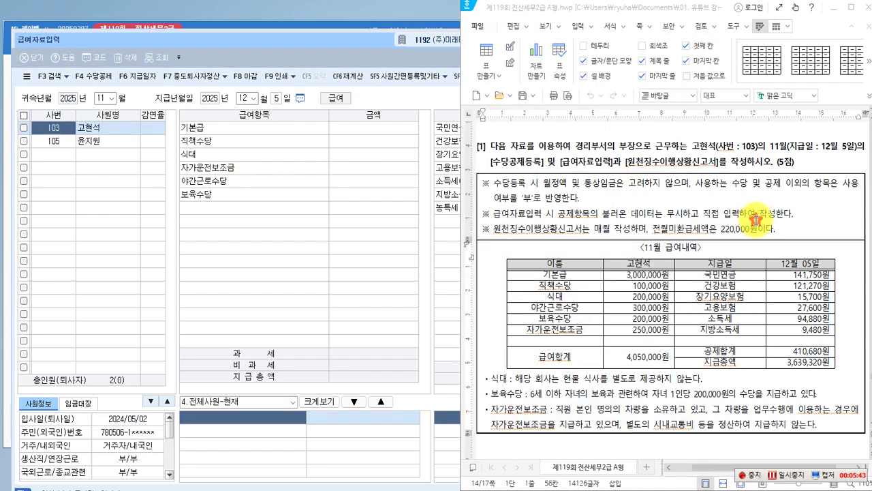
left_click(125, 194)
left_click(353, 136)
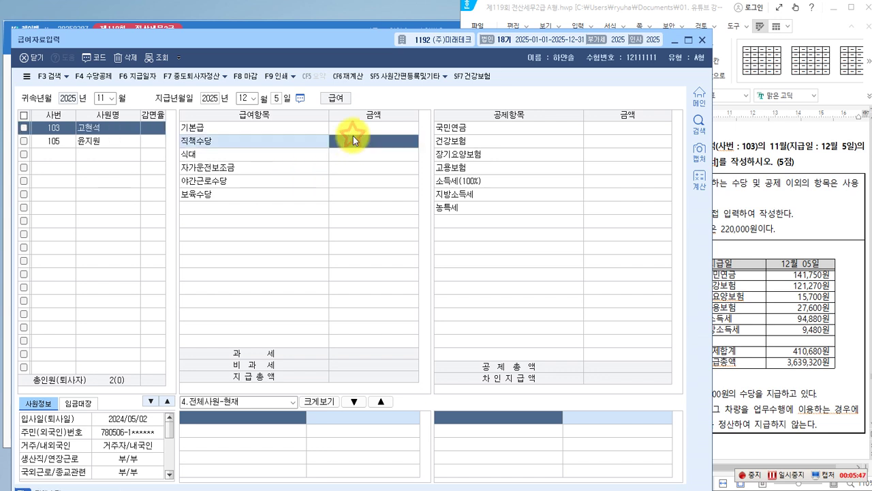
left_click(353, 128)
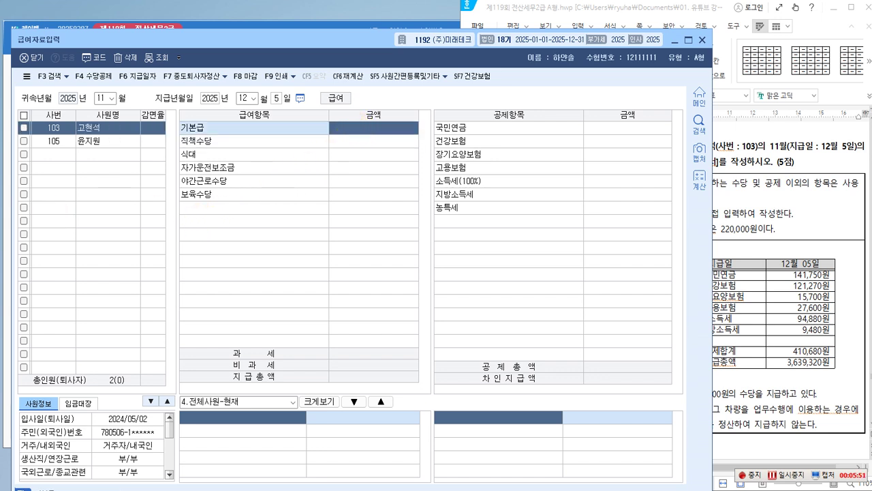
type("3000000")
key("Return")
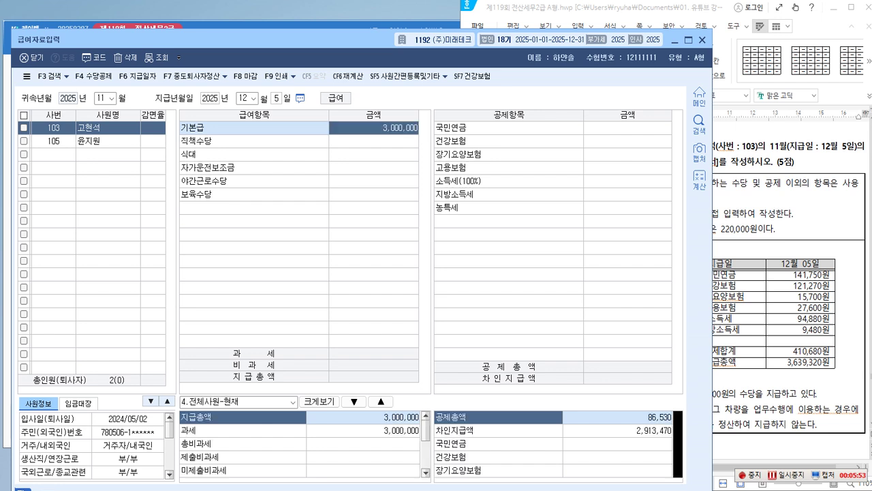
type("1000000")
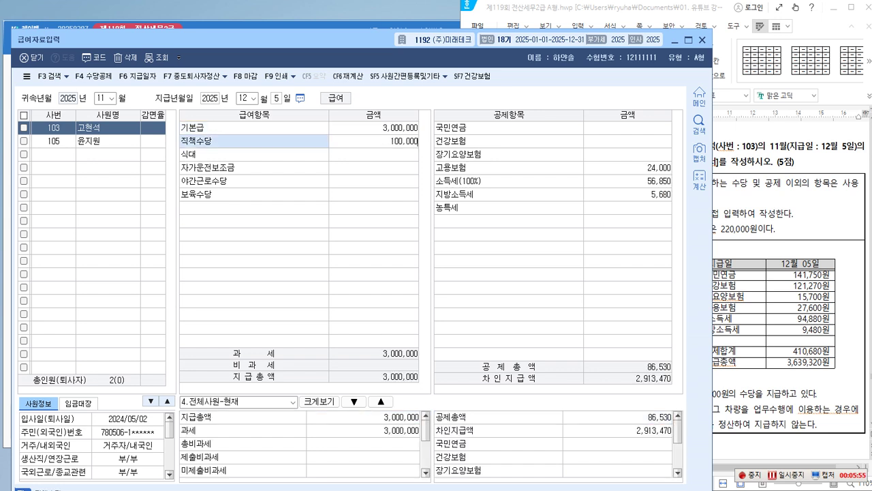
key("Return")
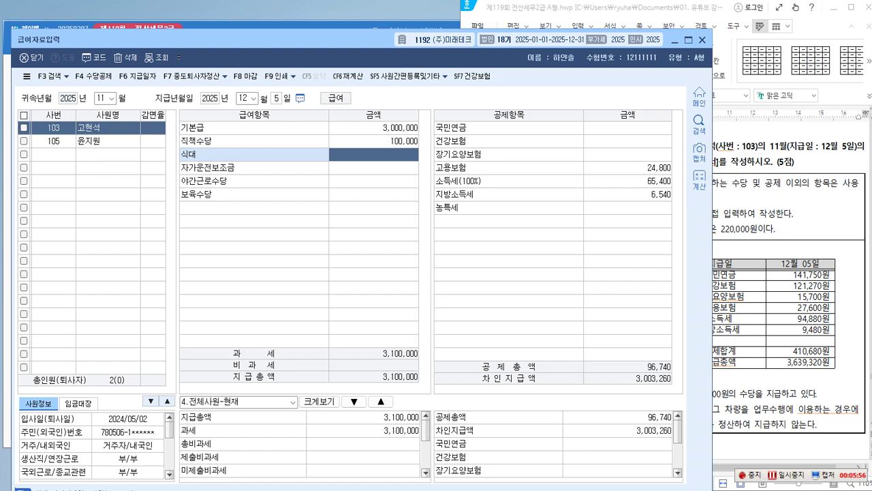
type("2000000")
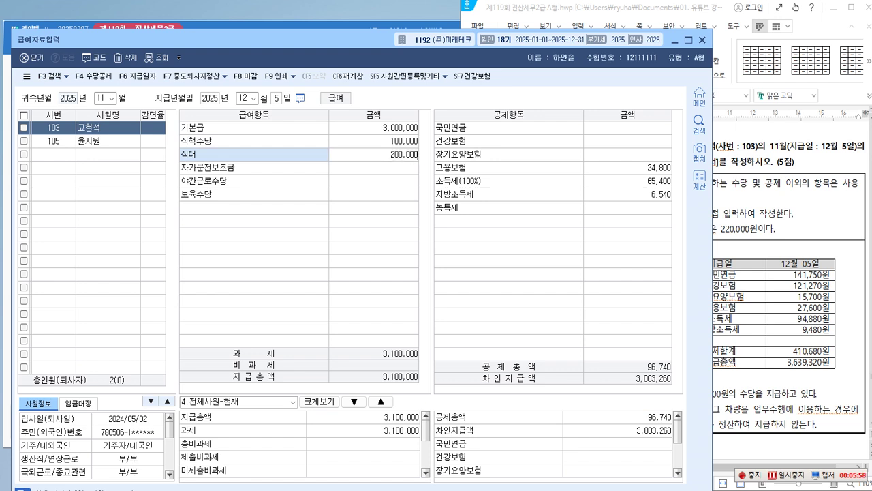
key("Return")
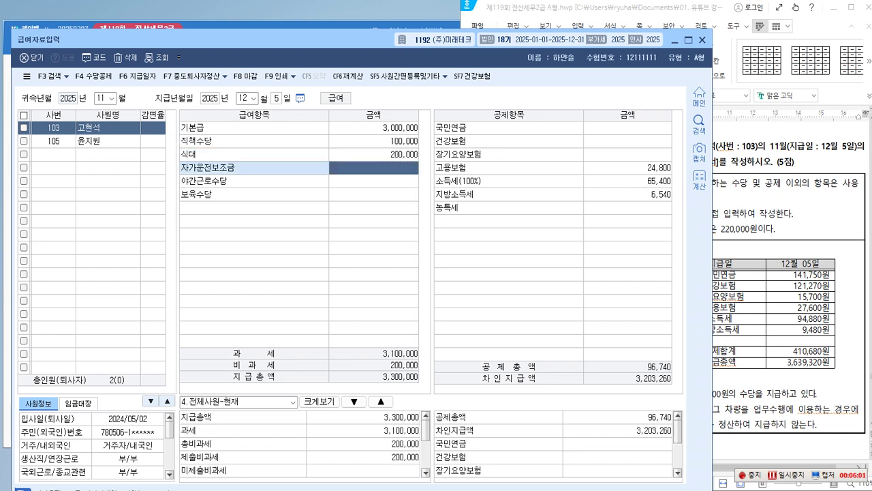
Enter 자가운전보조금 250,000, 야간근로수당 300,000 and 보육수당 200,000.
type("2500000")
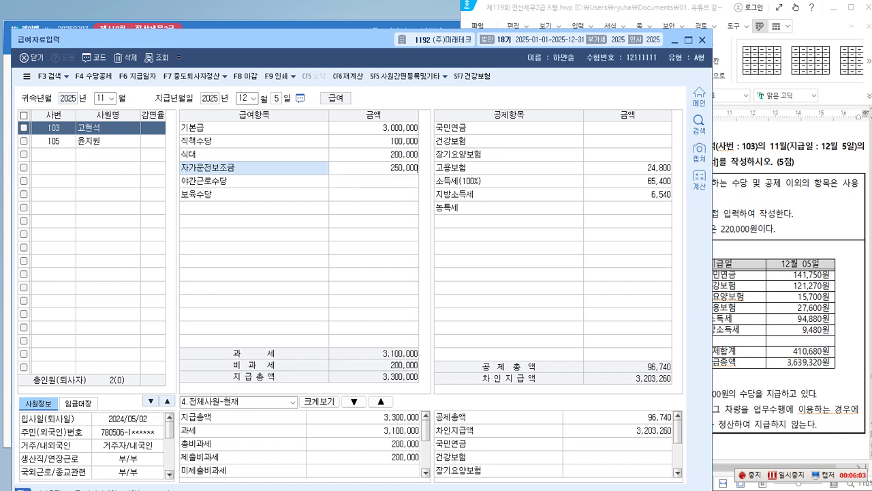
key("Return")
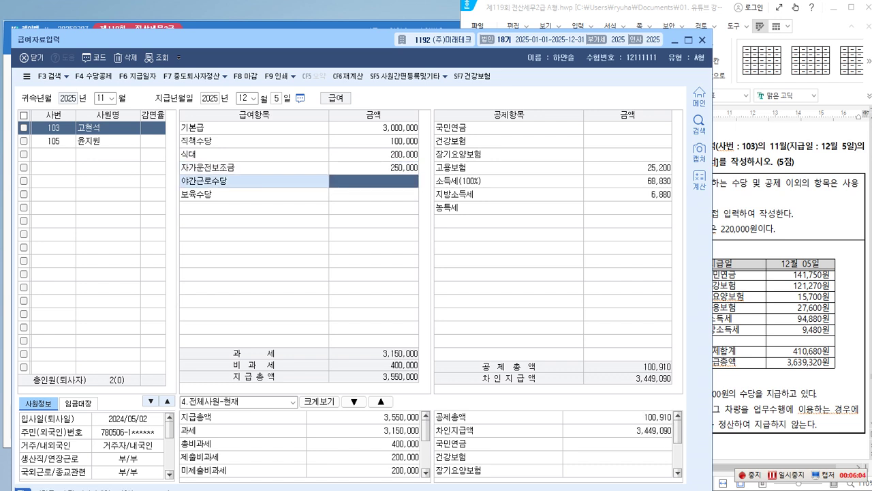
type("3000000")
key("Return")
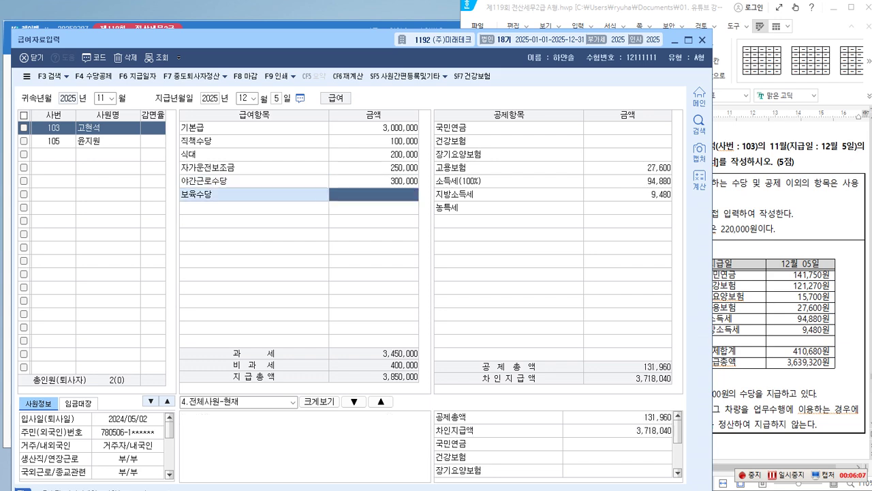
type("2000000")
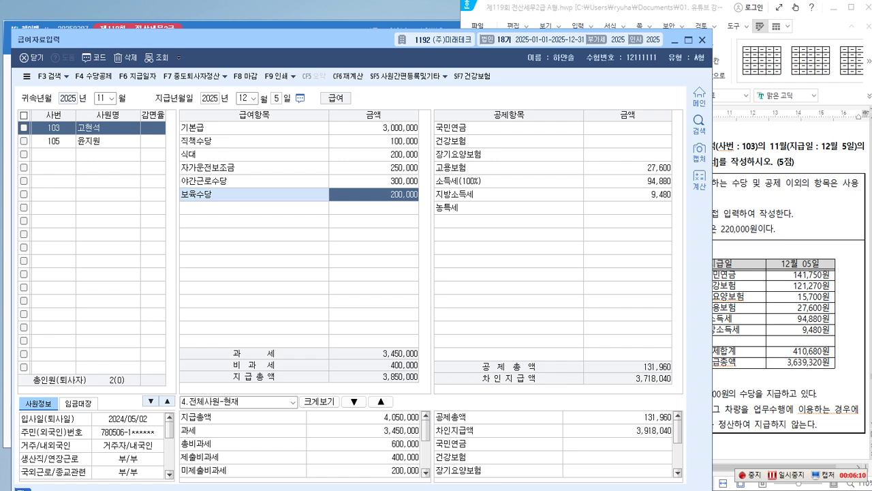
key("Return")
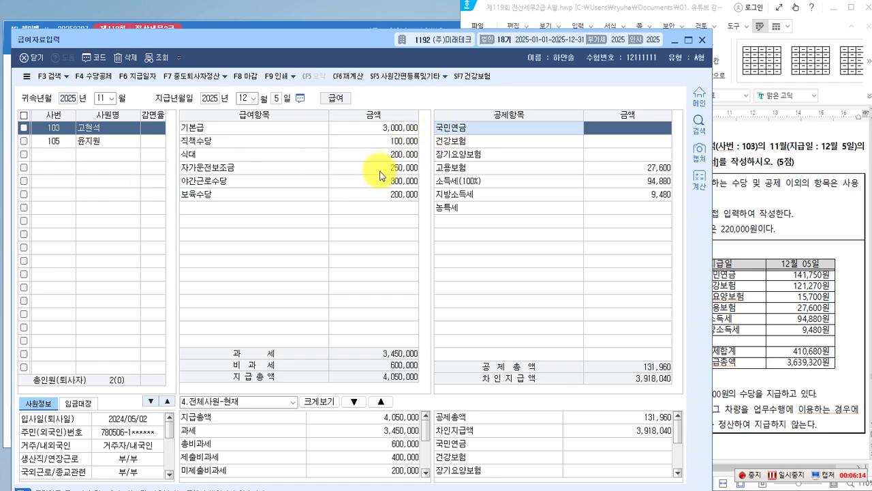
Enter 국민연금 141,750, 건강보험 121,270 and 장기요양보험 15,700, accepting the remaining tax deductions.
type("141,750")
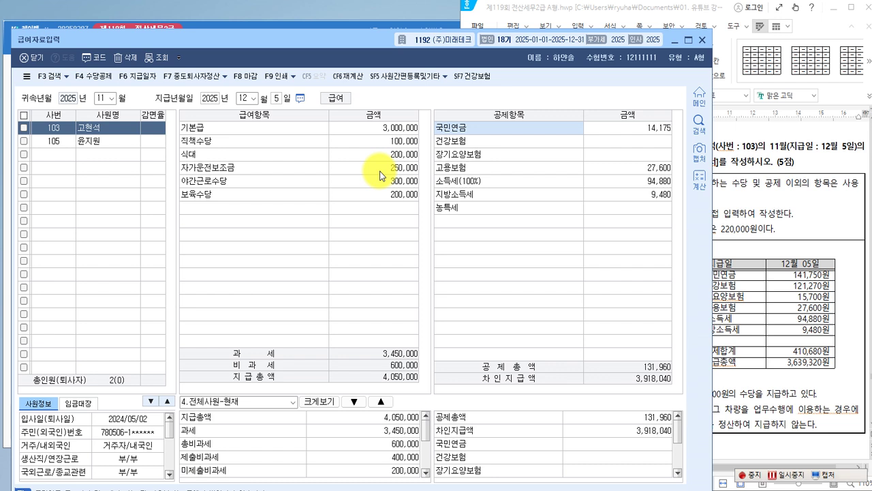
key("Return")
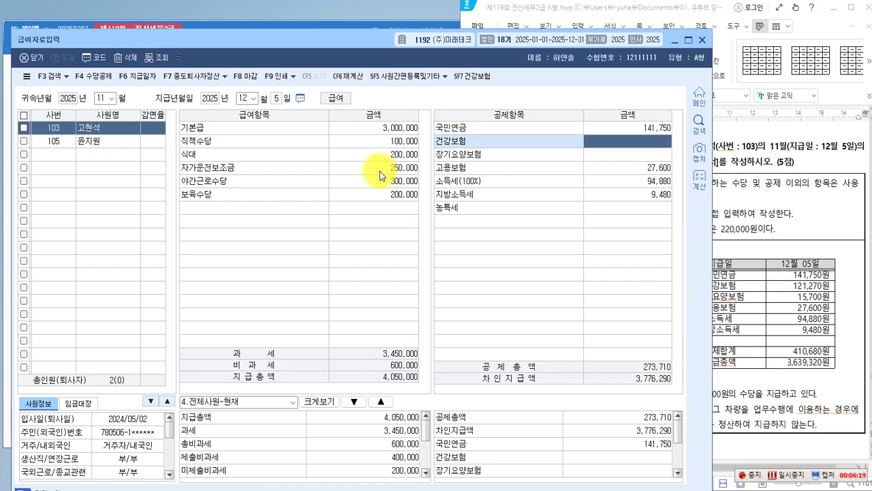
type("12")
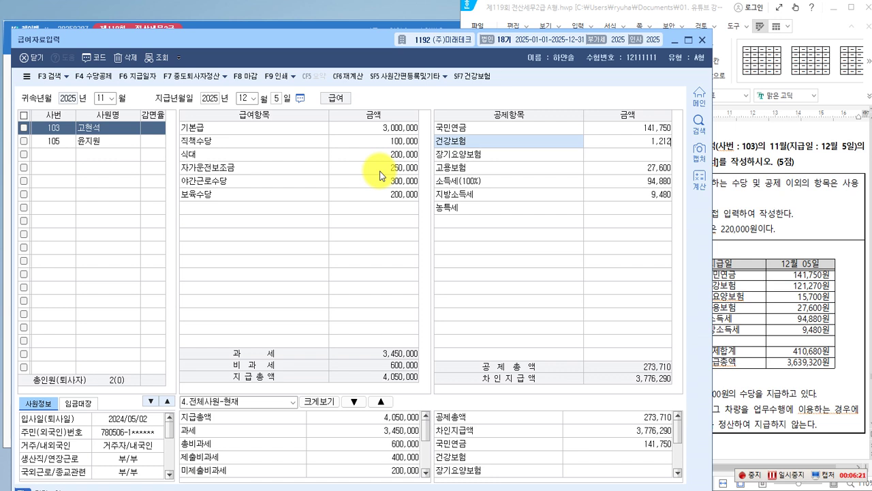
type("1,270")
key("Return")
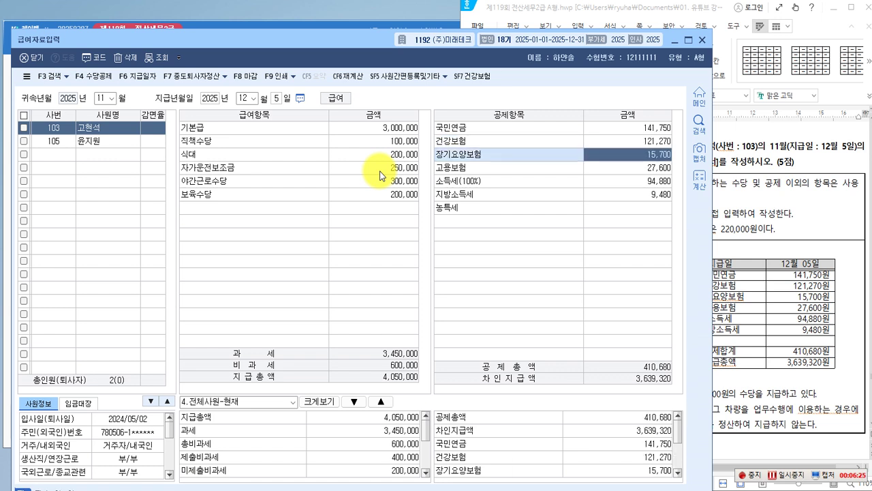
type("15700")
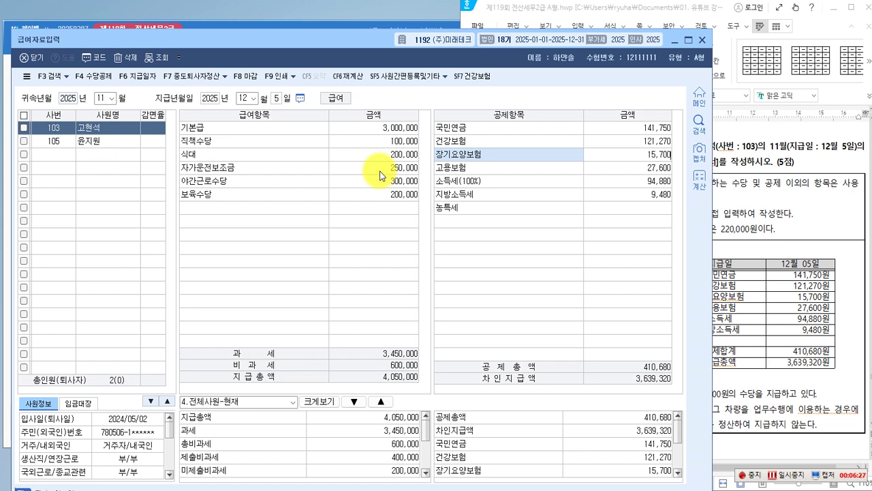
key("Return")
key("Return")
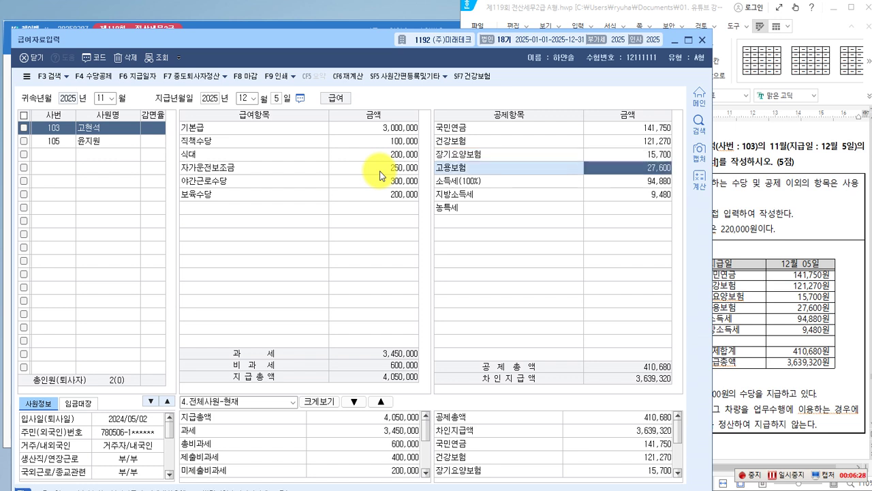
key("Return")
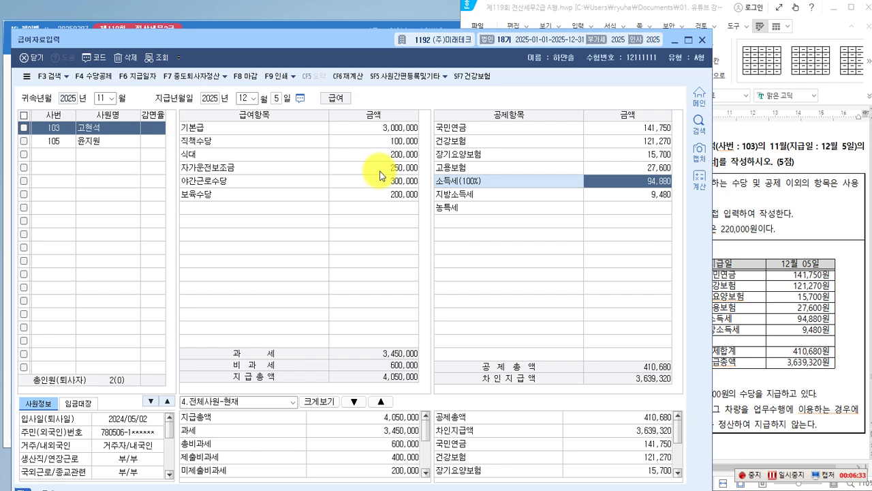
key("Return")
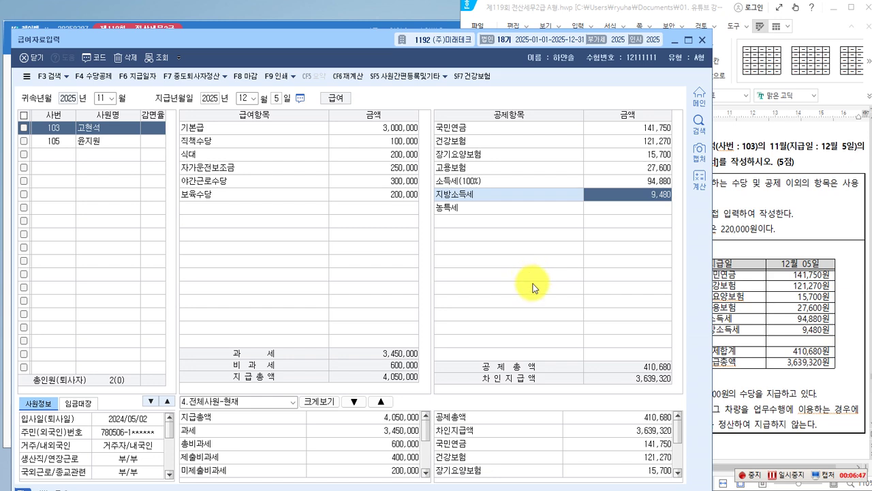
Compare employee 103's November pay (과세 3,450,000, 비과세 600,000) against the exam's 11월 급여내역 table.
left_click(768, 289)
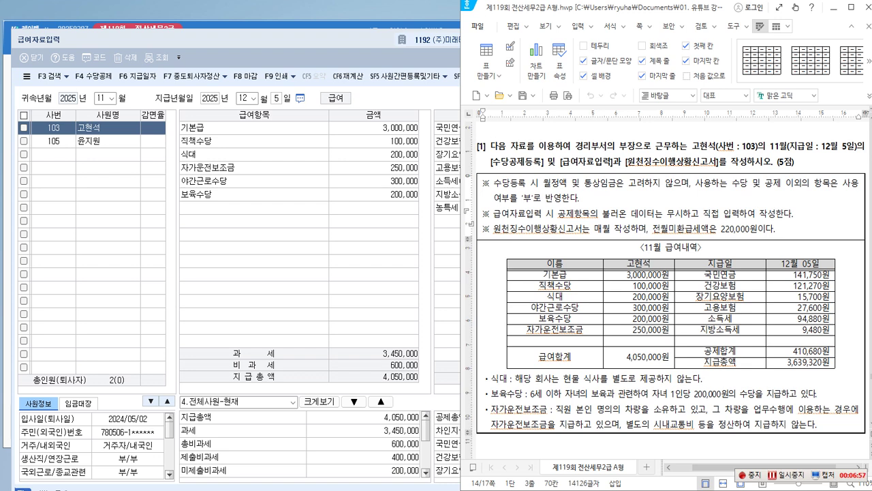
left_click(388, 268)
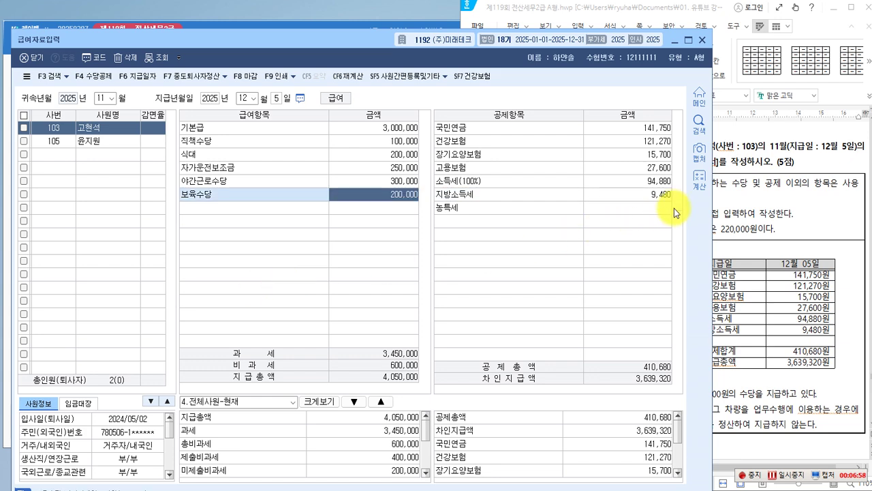
left_click(591, 311)
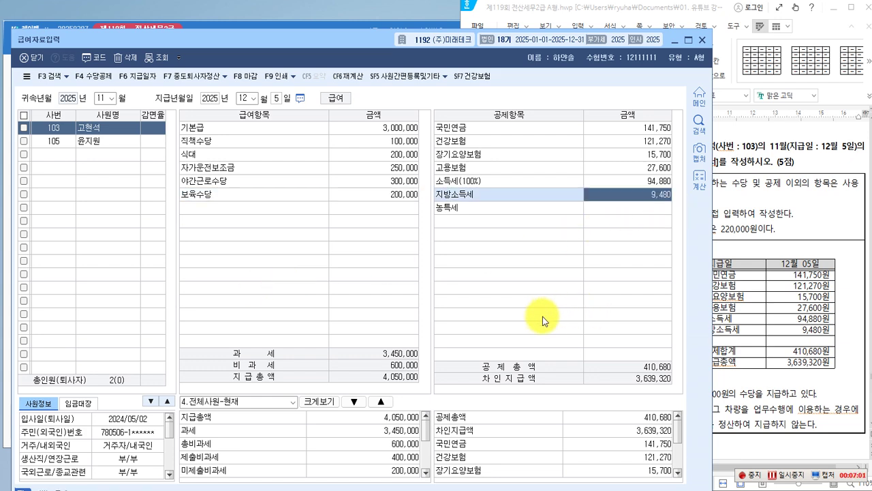
left_click(749, 230)
scroll(597, 225, "down", 3)
scroll(552, 190, "up", 3)
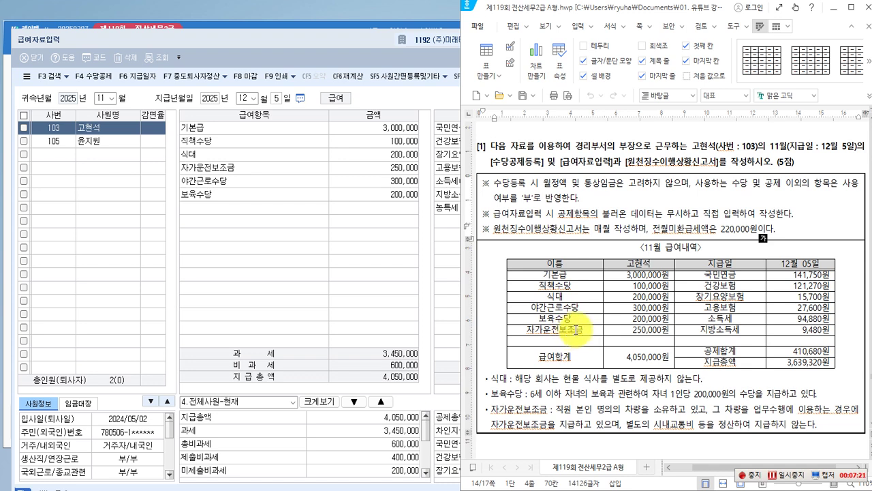
Scroll the exam document past the November pay table to review question [2].
scroll(576, 330, "down", 3)
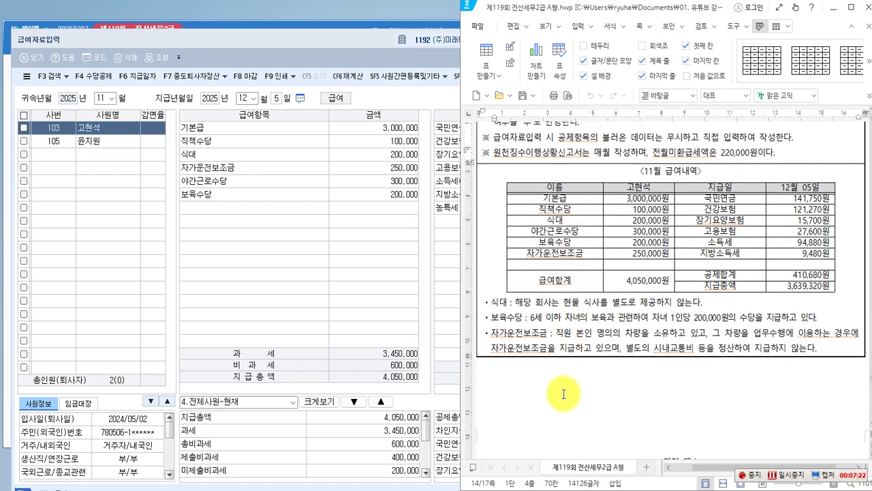
left_click(555, 391)
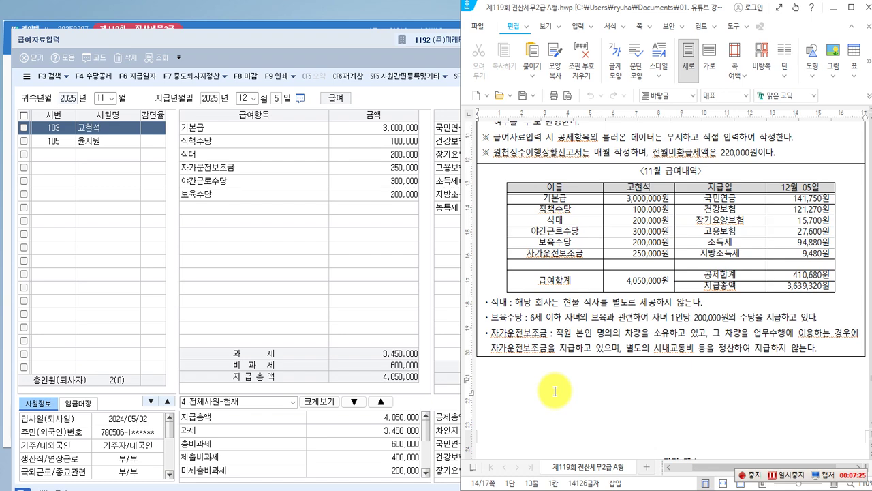
scroll(555, 392, "down", 15)
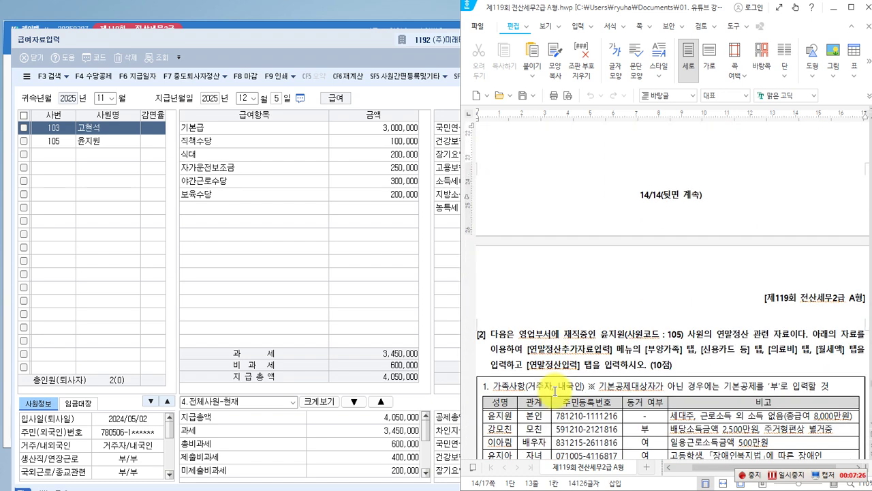
scroll(555, 391, "down", 1)
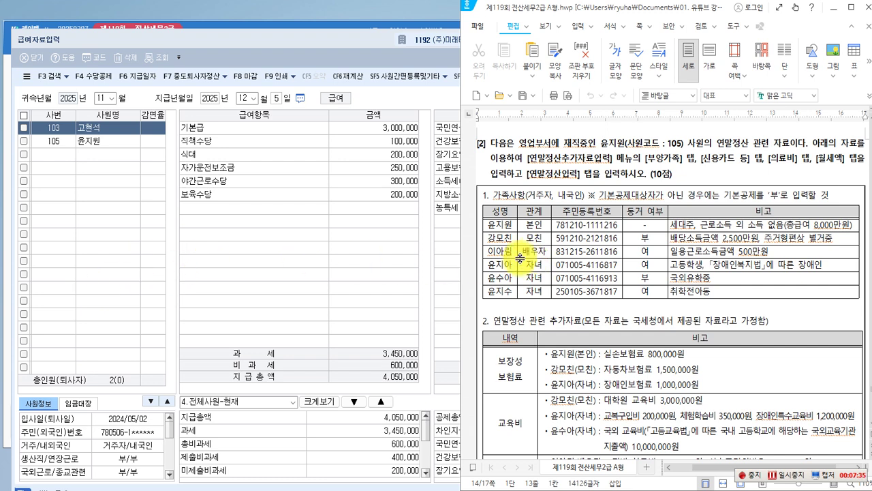
scroll(609, 190, "up", 5)
scroll(607, 194, "up", 5)
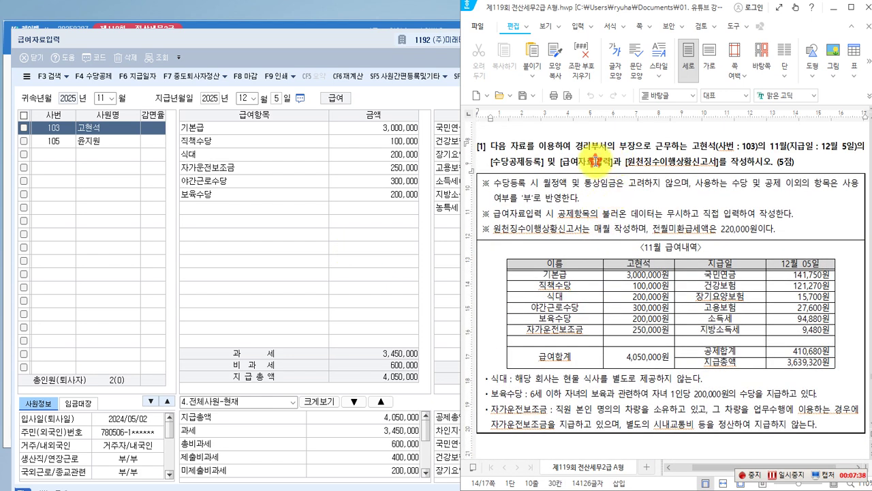
Mark the [원천징수이행상황신고서] task in question [1] and return to KcLep's payroll window.
left_click(527, 163)
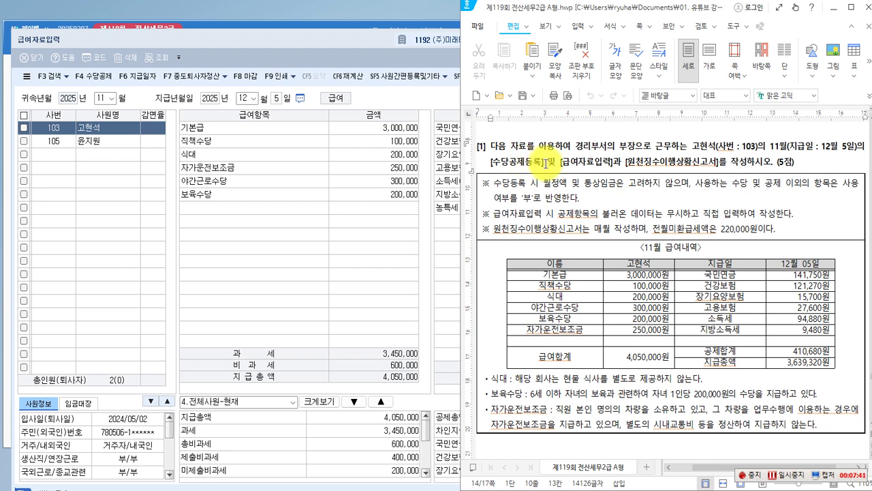
double_click(641, 166)
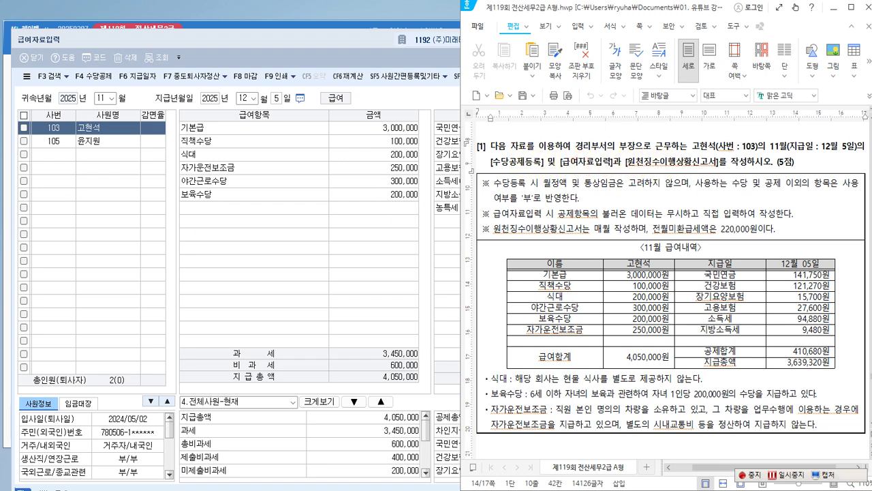
left_click(359, 265)
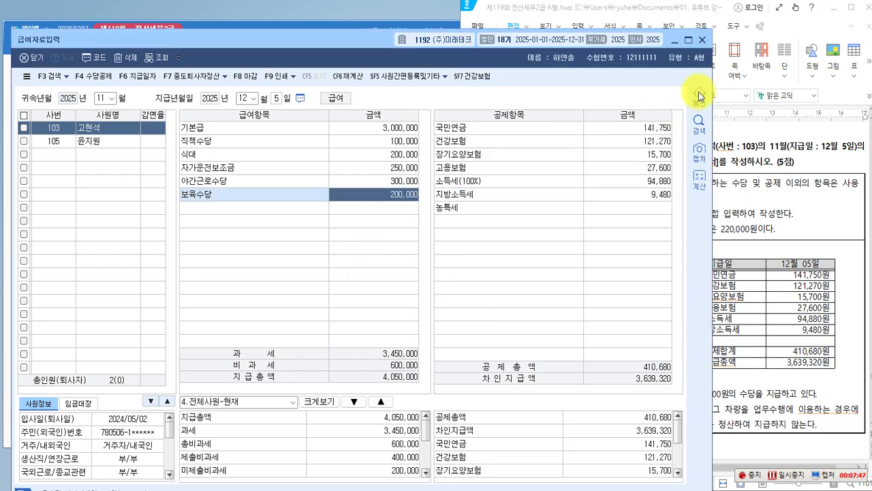
Close 급여자료입력 and open 원천징수이행상황신고서 from the 근로소득관리 list.
left_click(705, 43)
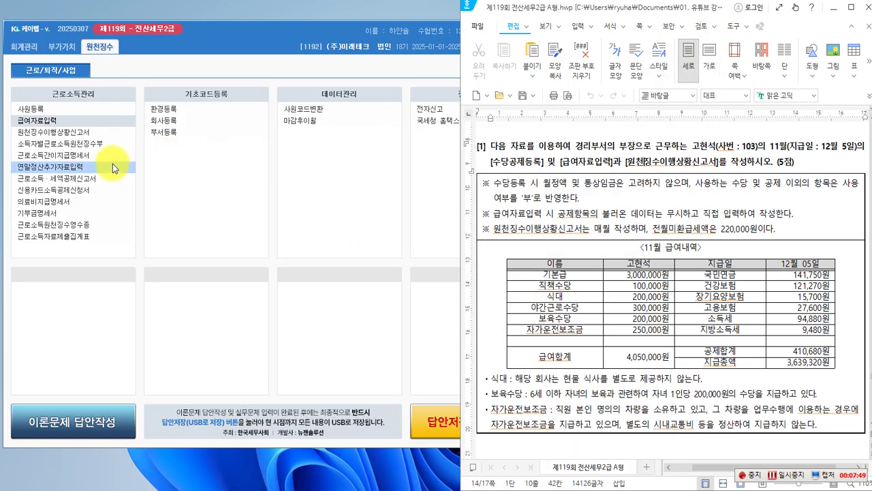
left_click(58, 137)
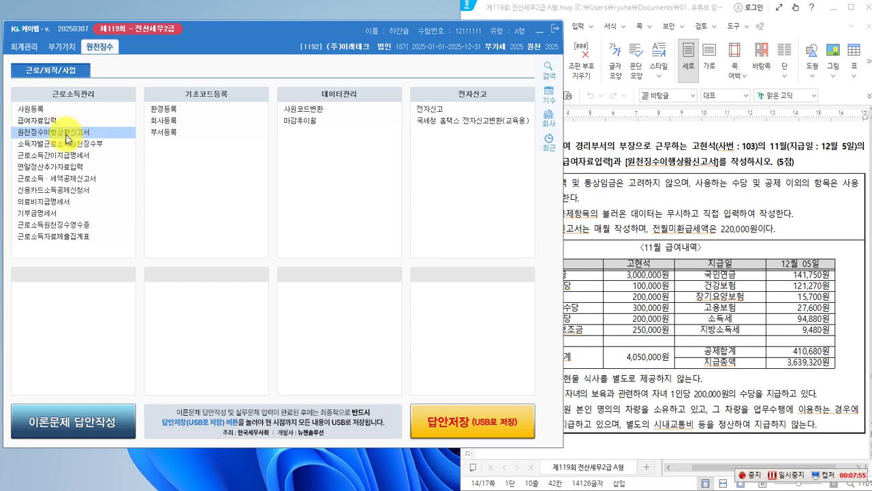
double_click(66, 136)
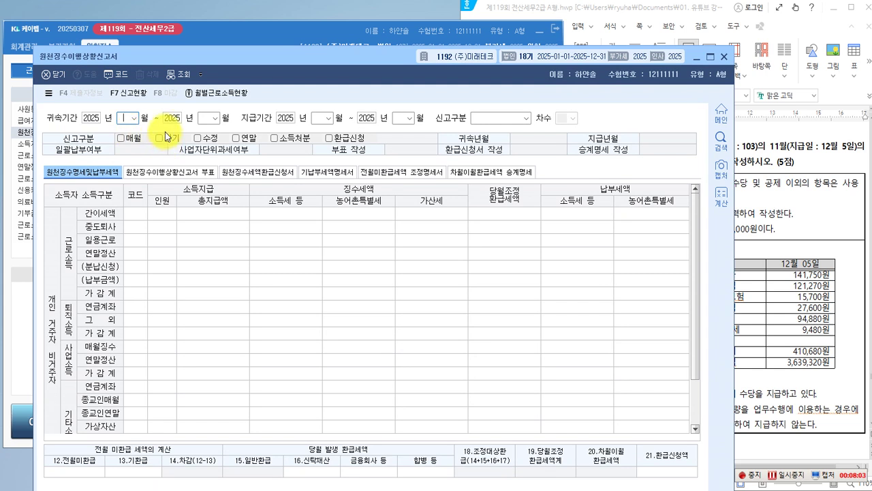
Set 귀속 2025-11, 지급 2025-12 and 1.정기신고, loading 3,850,000 paid and 소득세 94,880.
left_click(136, 120)
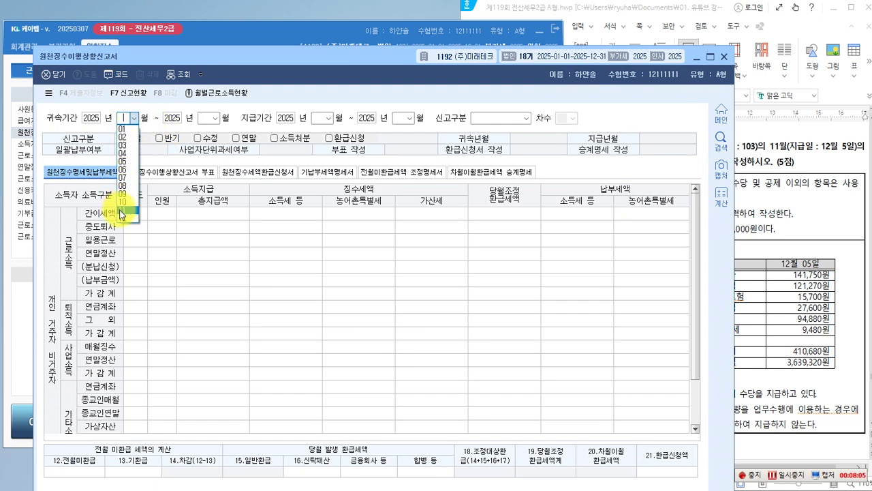
left_click(121, 212)
left_click(213, 118)
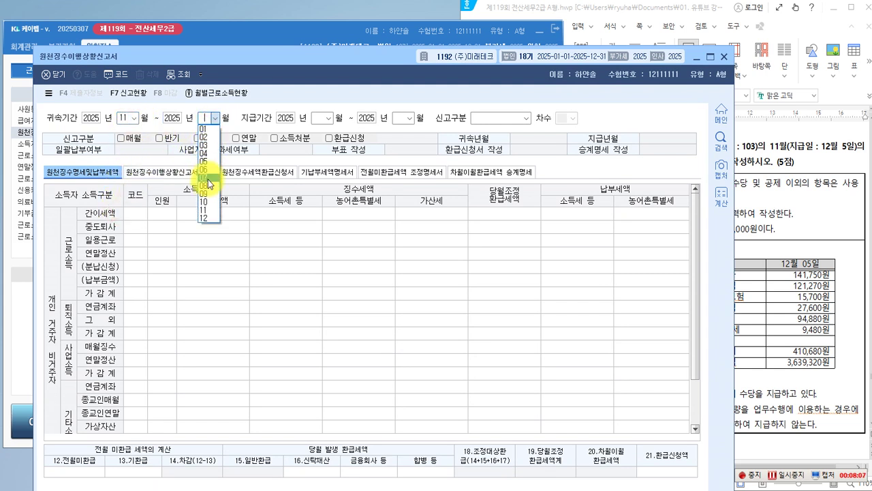
left_click(208, 214)
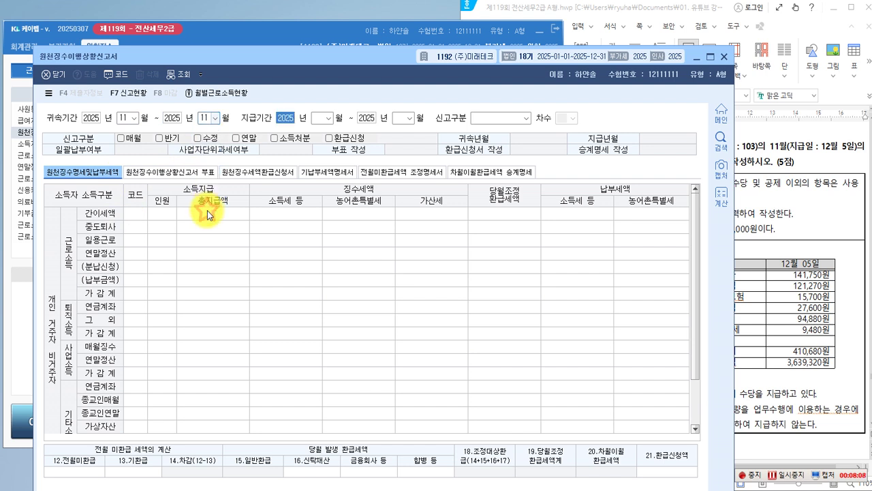
left_click(329, 120)
left_click(318, 219)
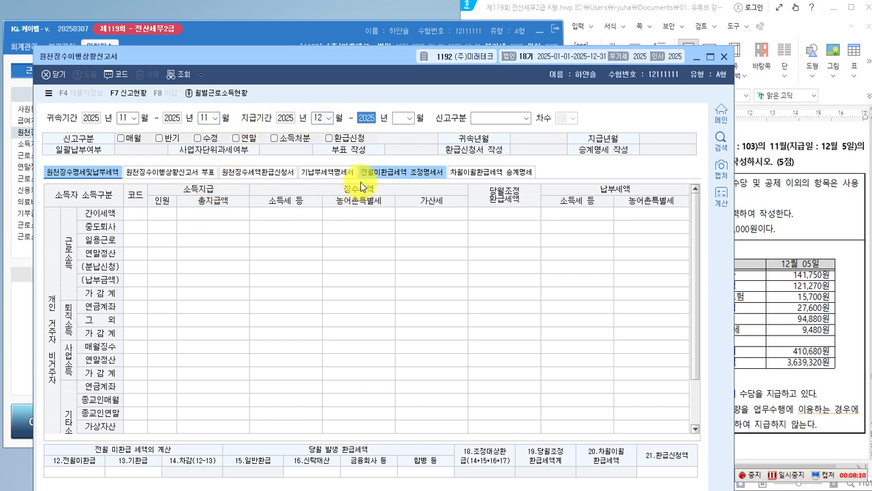
left_click(409, 120)
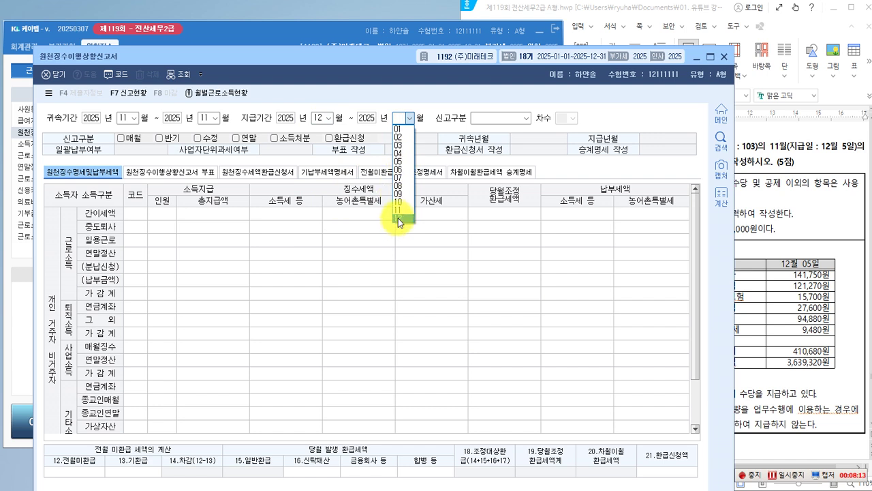
left_click(398, 218)
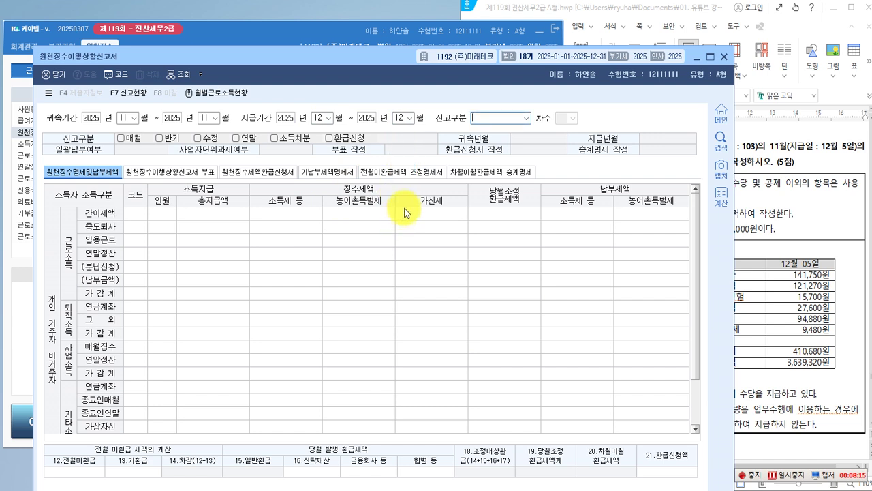
left_click(526, 118)
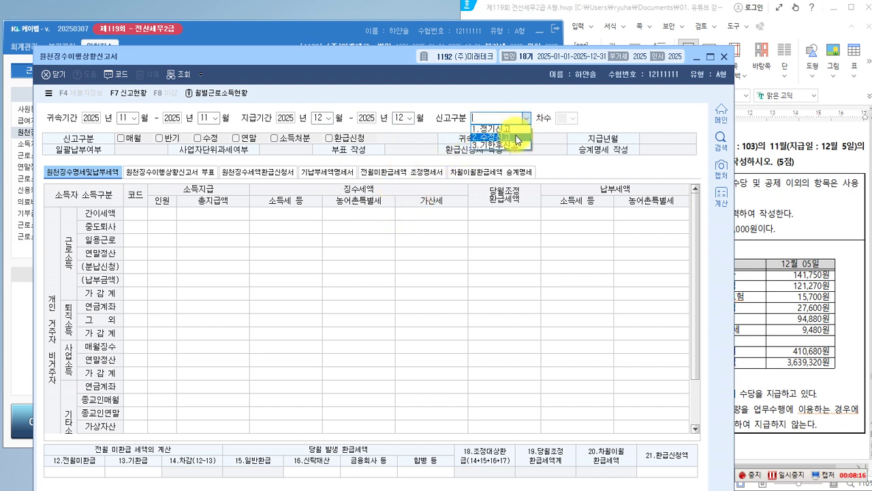
left_click(488, 128)
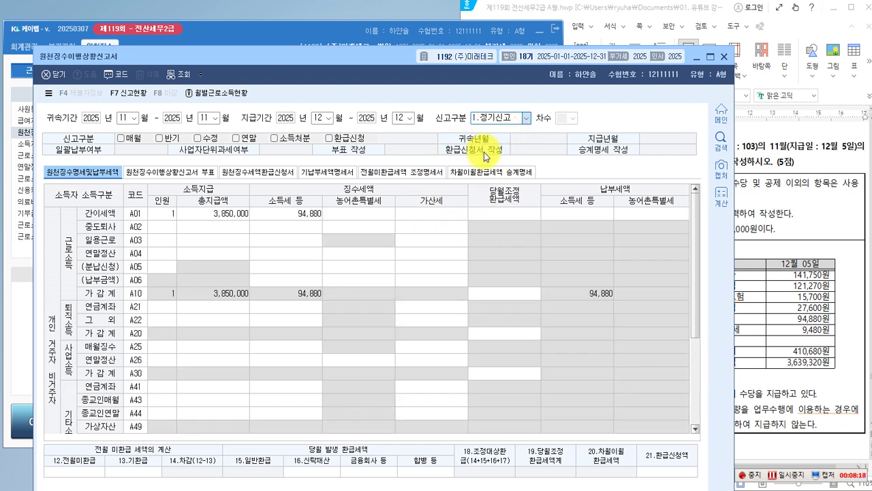
Tick 매월 and enter 220,000 as 전월미환급 tax, leaving 125,120 to carry forward.
left_click(121, 138)
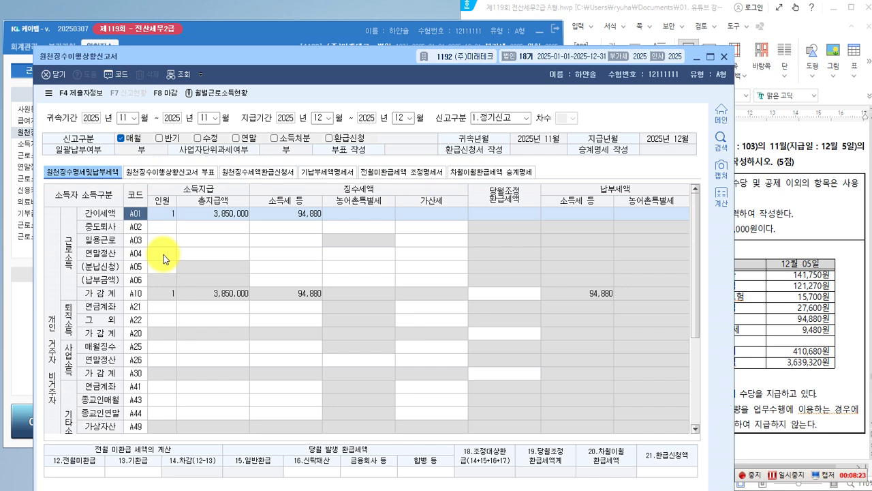
scroll(164, 258, "down", 1)
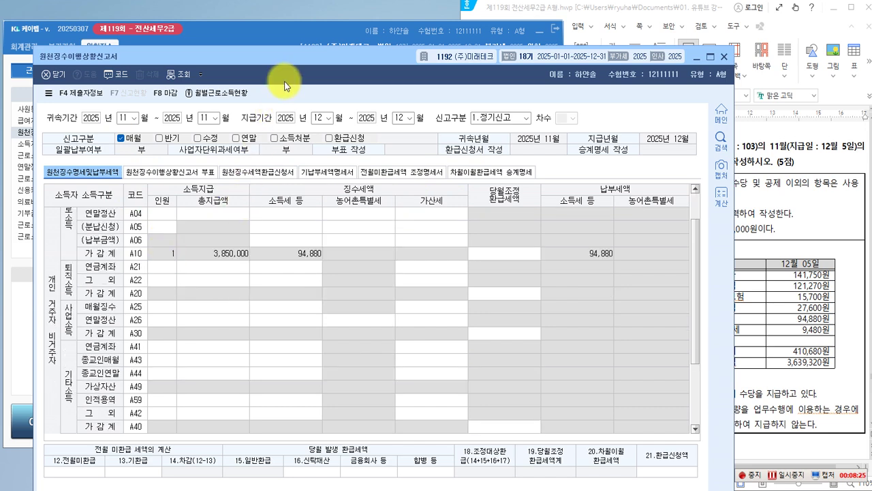
left_click_drag(288, 77, 292, 52)
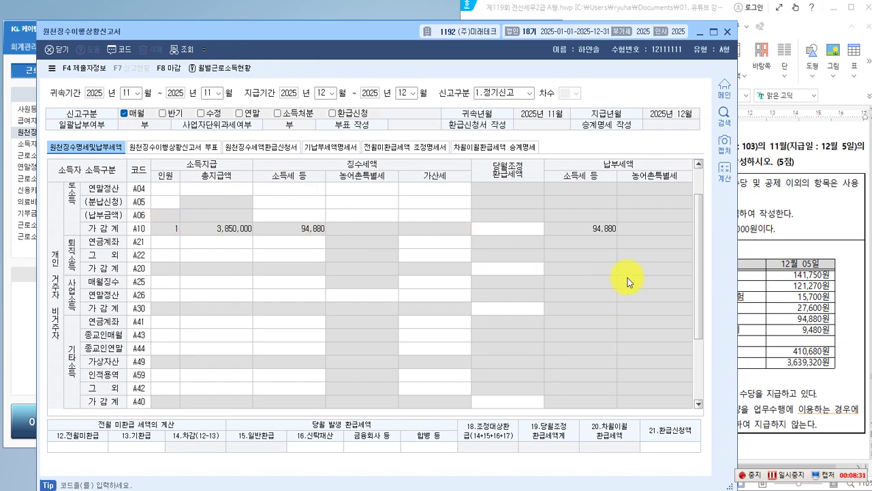
left_click(769, 286)
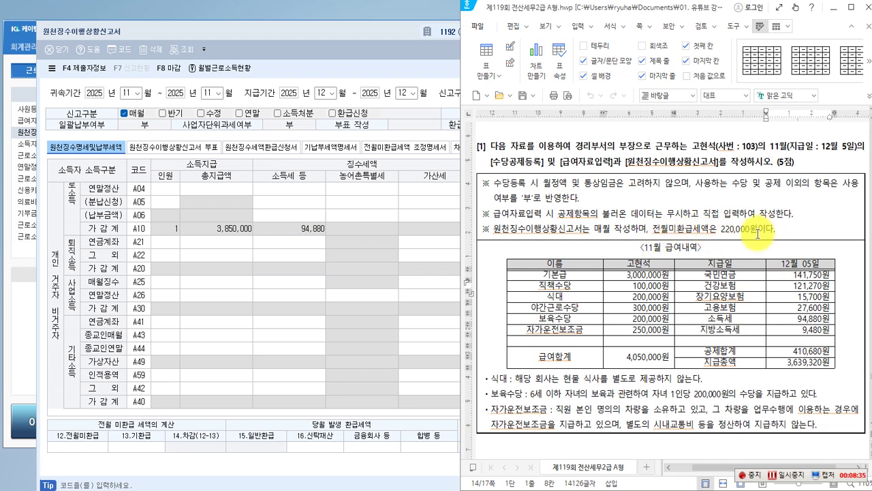
left_click(327, 36)
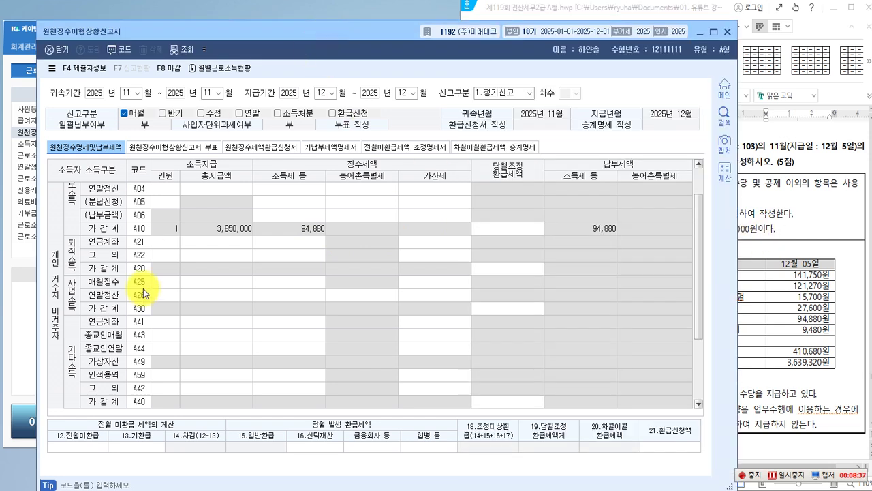
left_click(61, 446)
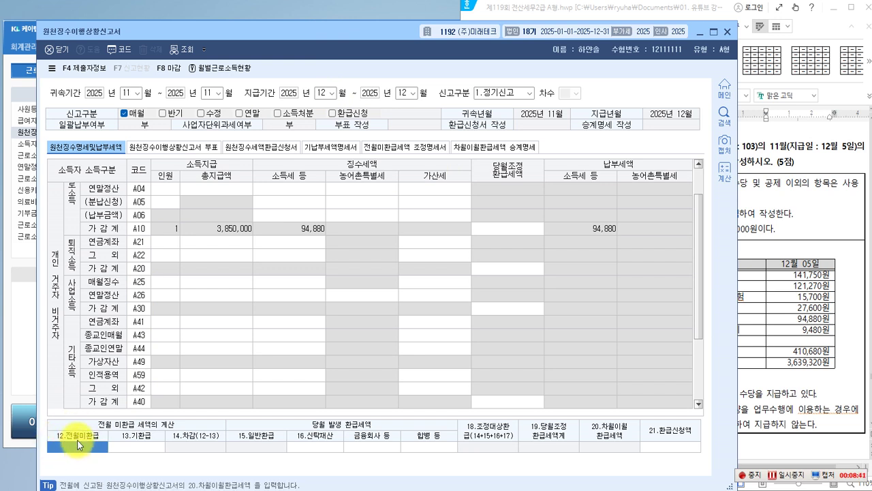
type("220,000")
key("Return")
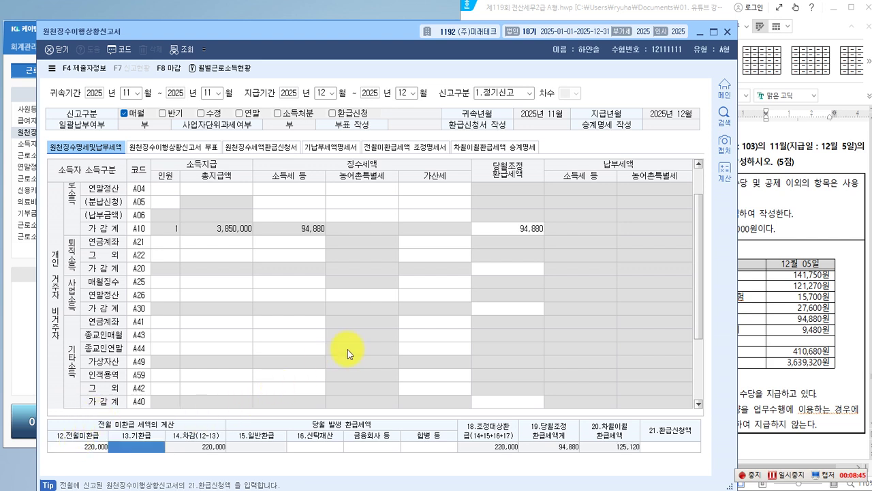
left_click(358, 308)
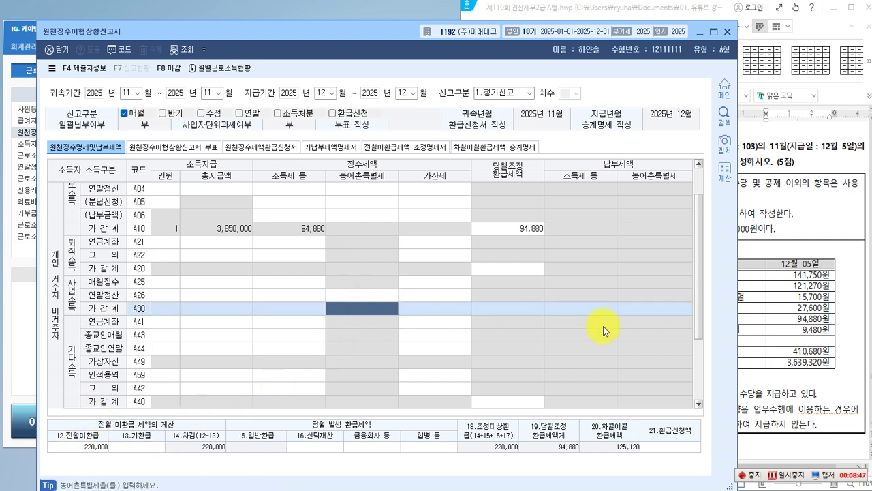
Scroll the exam document down to question [2], employee 105's 연말정산 data.
left_click(763, 267)
scroll(641, 300, "down", 2)
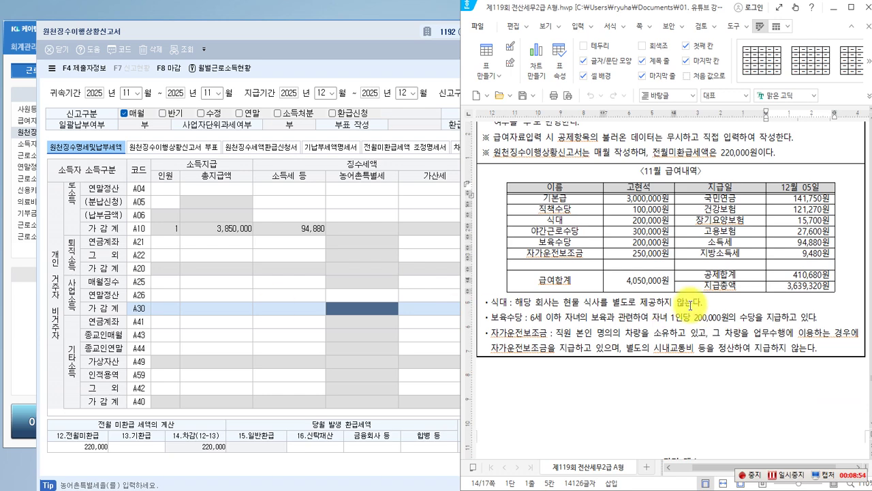
scroll(693, 300, "down", 10)
scroll(693, 300, "down", 2)
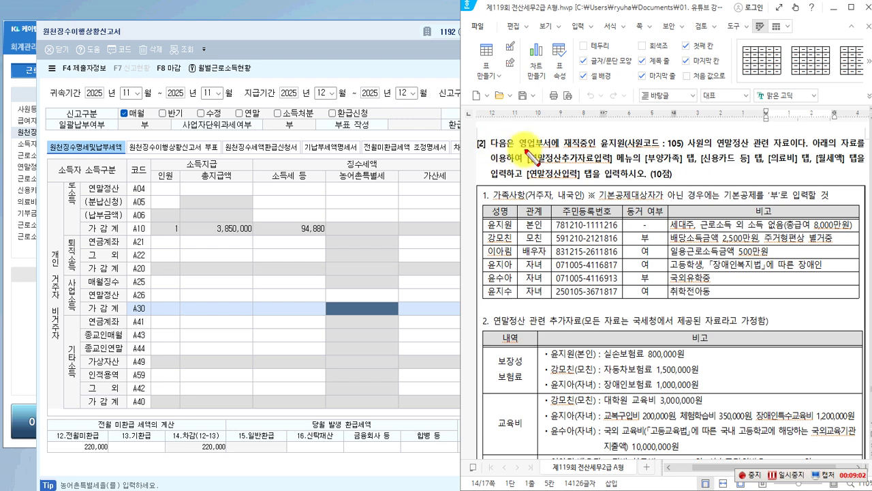
Box 영업부서, employee code 105, and the [부양가족] and [연말정산입력] tab names in red.
left_click_drag(518, 133, 551, 149)
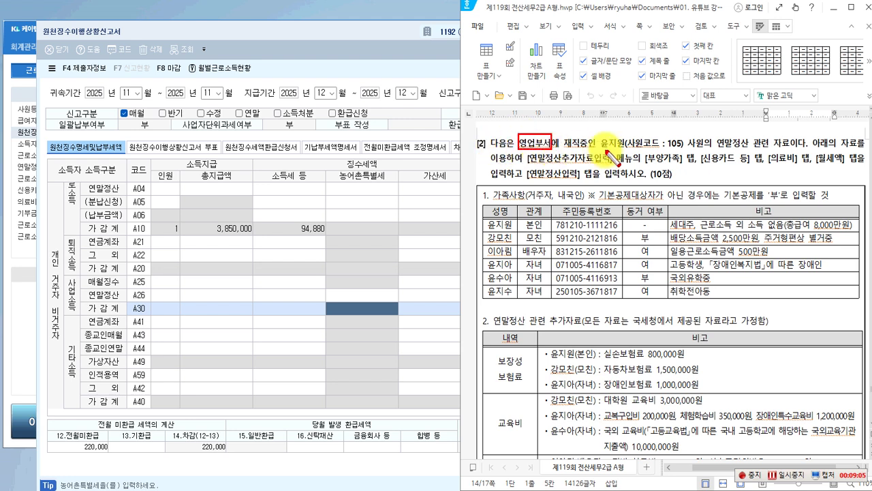
left_click_drag(595, 133, 683, 150)
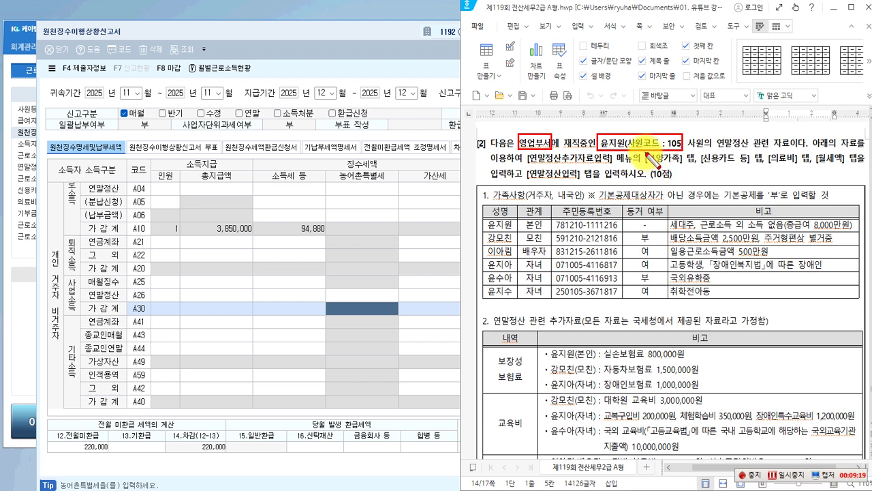
mouse_move(645, 152)
left_mouse_down()
mouse_move(672, 167)
mouse_move(841, 168)
left_mouse_up()
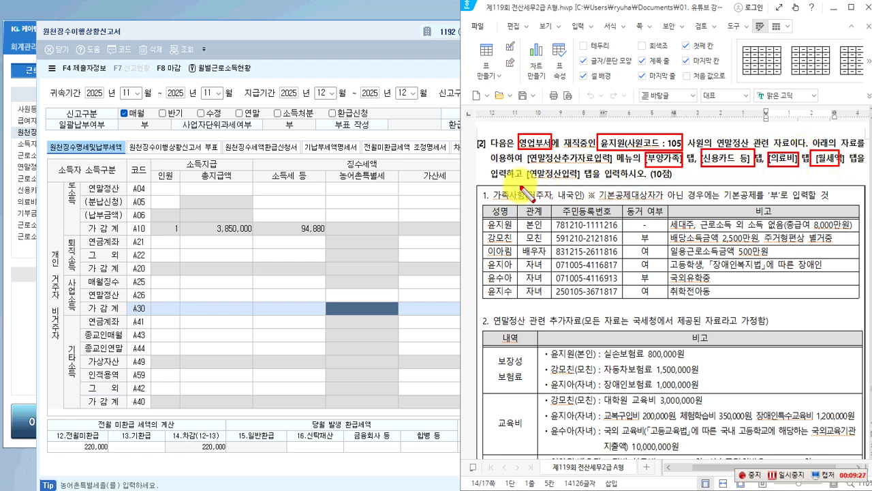
mouse_move(523, 165)
left_mouse_down()
mouse_move(534, 176)
mouse_move(585, 183)
left_mouse_up()
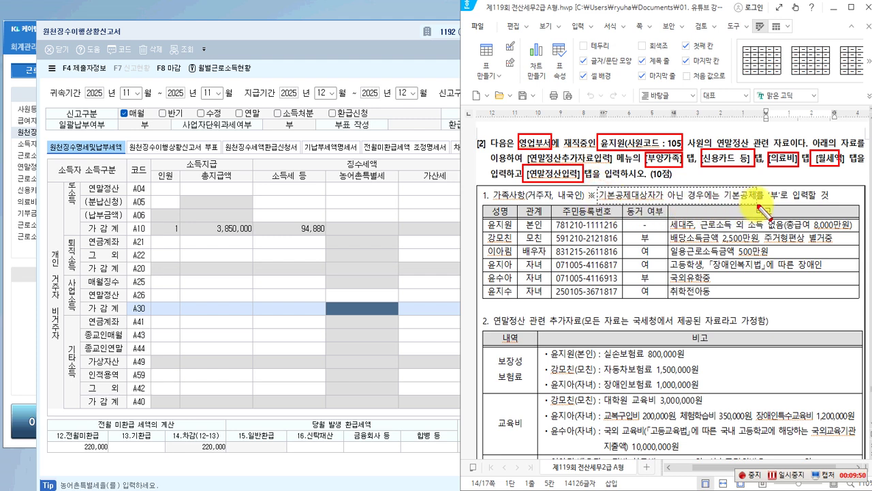
Box in red the '부' note, 총급여 8,000만원, the [월세액] tab and 배당소득금액 2,500만원.
left_click_drag(762, 203, 781, 203)
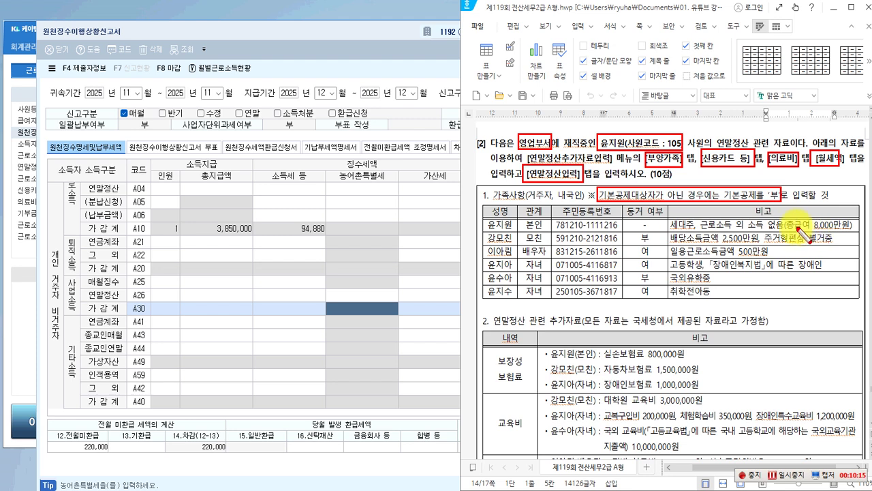
mouse_move(783, 217)
left_mouse_down()
mouse_move(814, 235)
mouse_move(858, 232)
left_mouse_up()
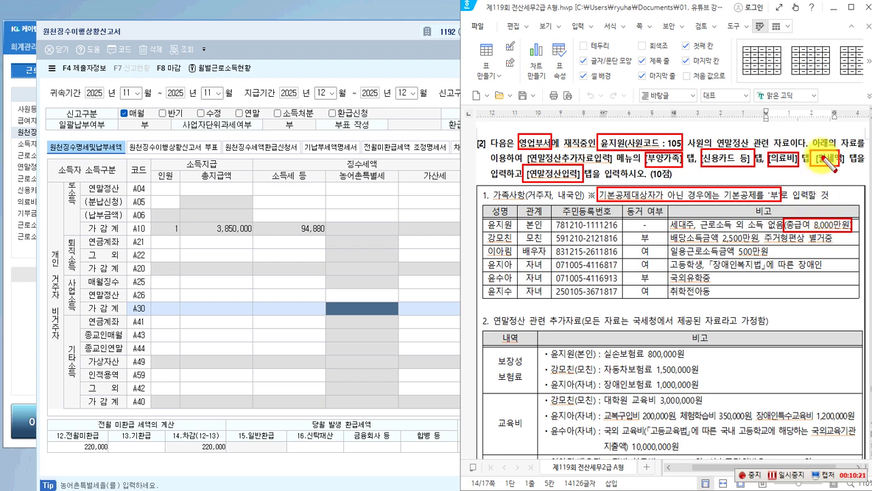
mouse_move(815, 153)
left_mouse_down()
mouse_move(842, 167)
mouse_move(835, 170)
left_mouse_up()
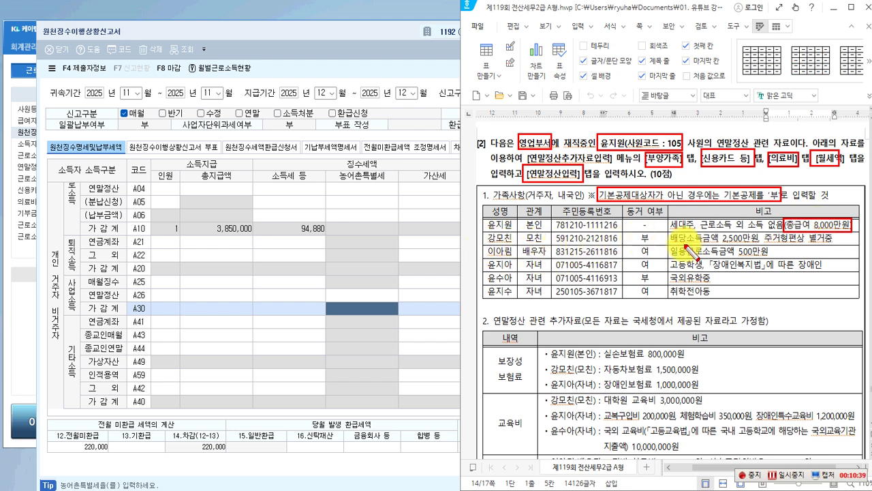
left_click_drag(667, 231, 760, 245)
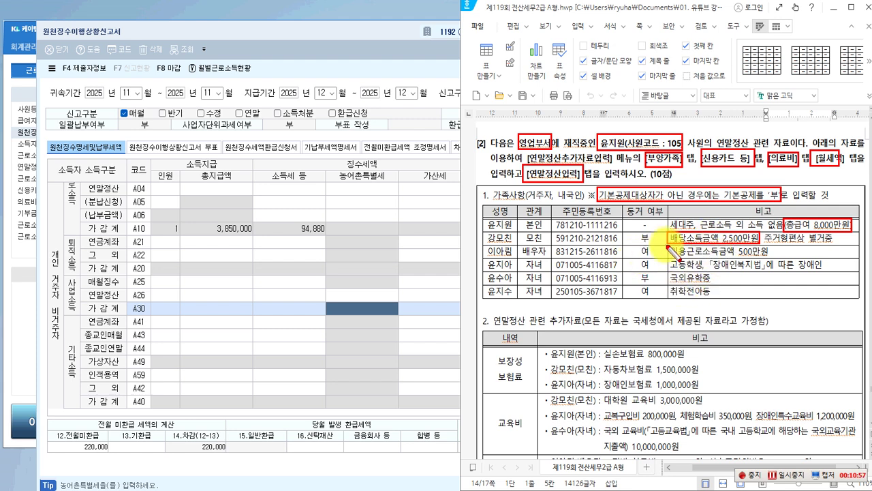
Draw a red box around the 모친 row, including her '부' 동거 여부 entry.
left_click_drag(483, 232, 668, 245)
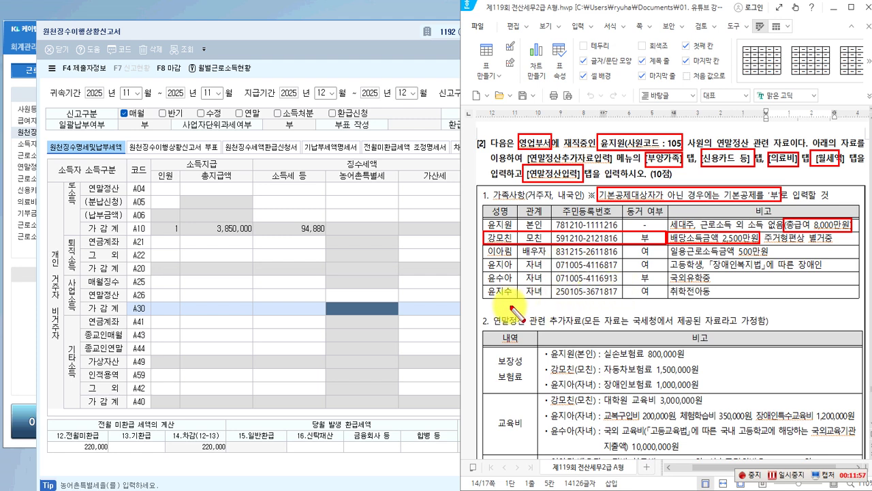
Close the withholding tax status report, saving its data.
left_click(378, 277)
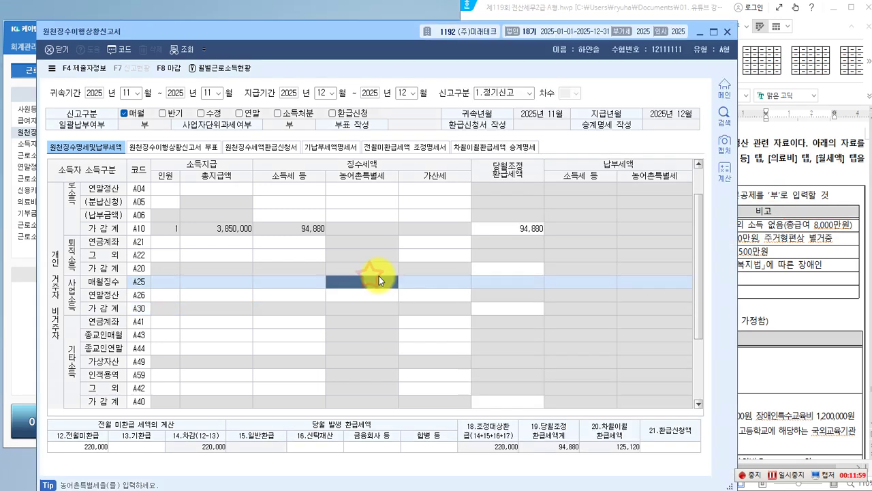
left_click(725, 33)
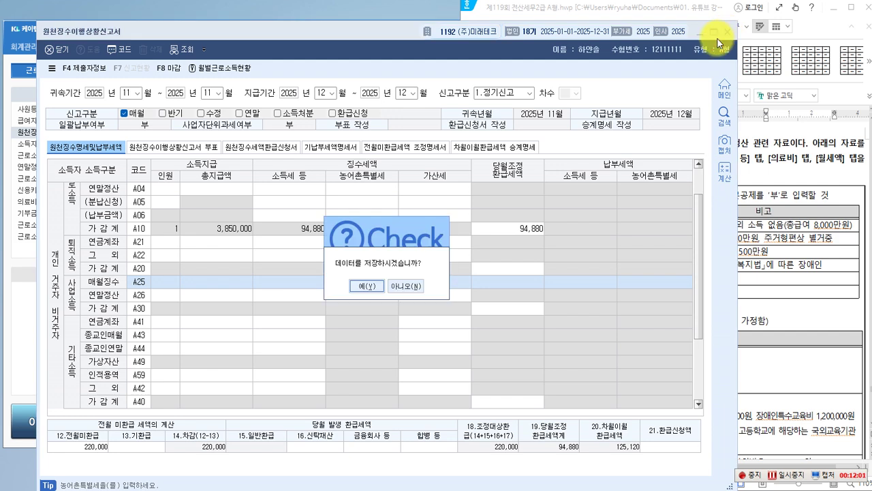
left_click(370, 288)
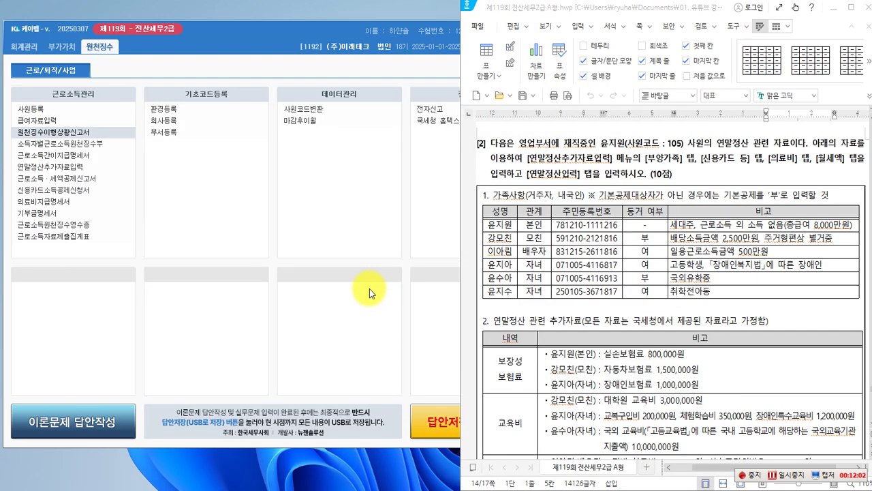
Open 연말정산추가자료입력 from the 원천징수 menu and move its window to the top-left.
left_click(370, 288)
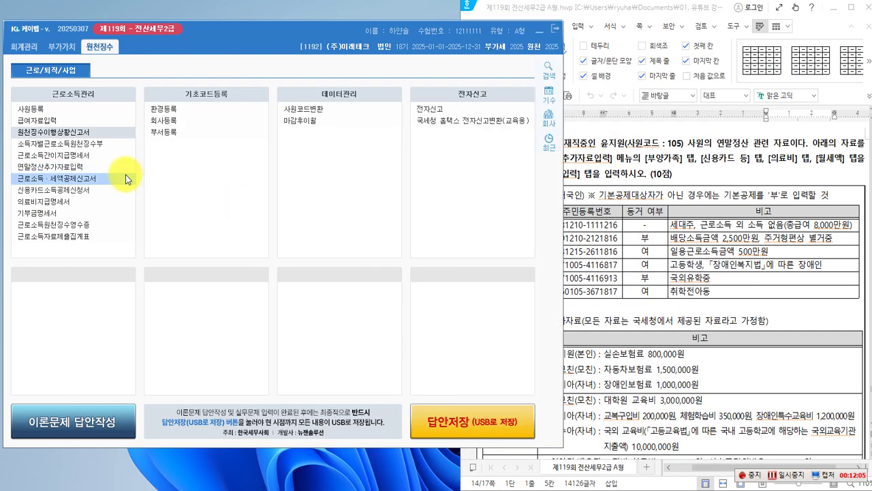
left_click(58, 171)
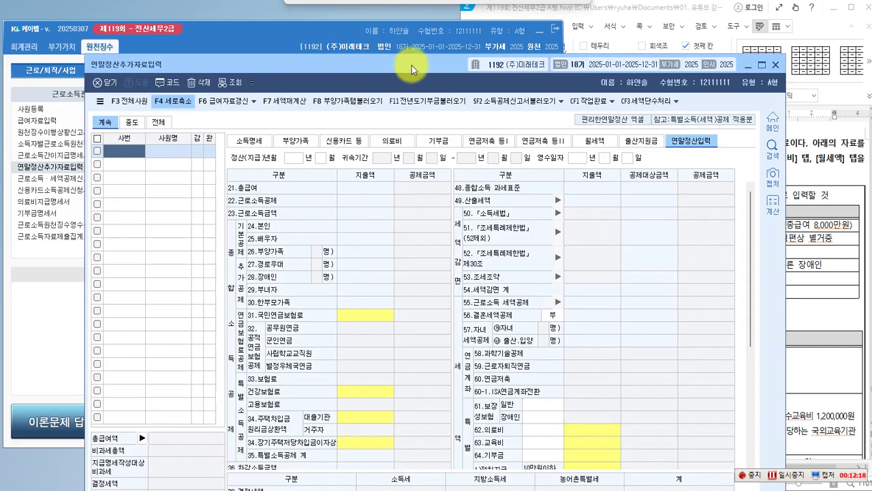
left_click_drag(412, 66, 329, 15)
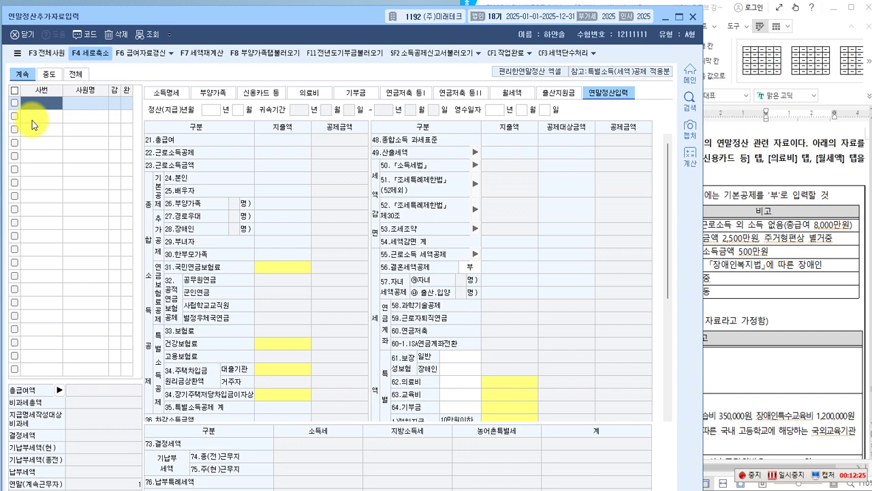
Load employee 105's dependents and start a new row with relation code 1 (lineal ascendant).
type("105")
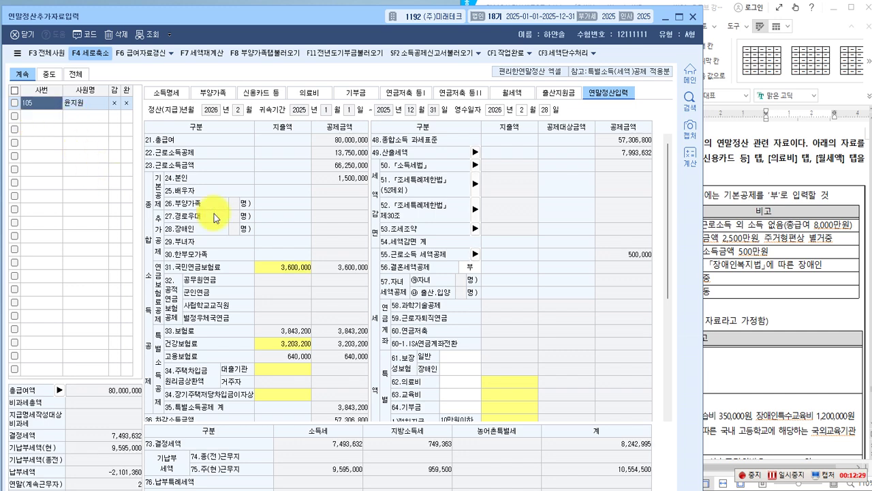
left_click(213, 93)
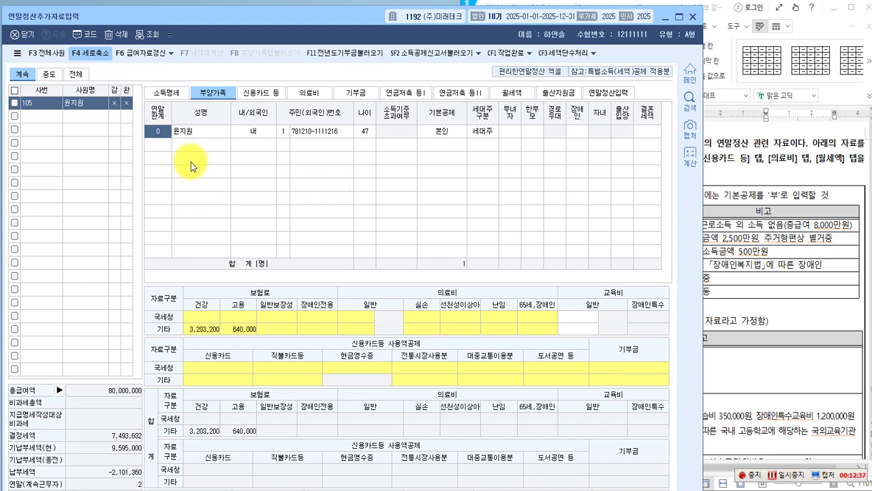
left_click(157, 145)
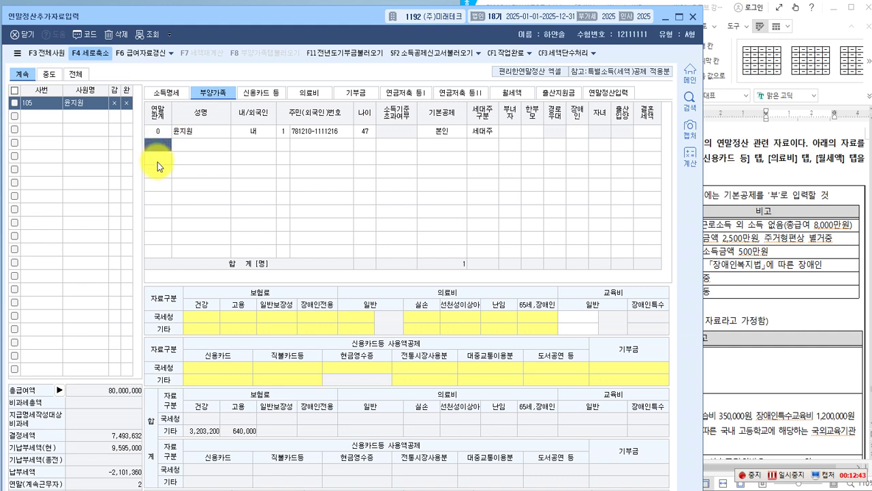
key("F2")
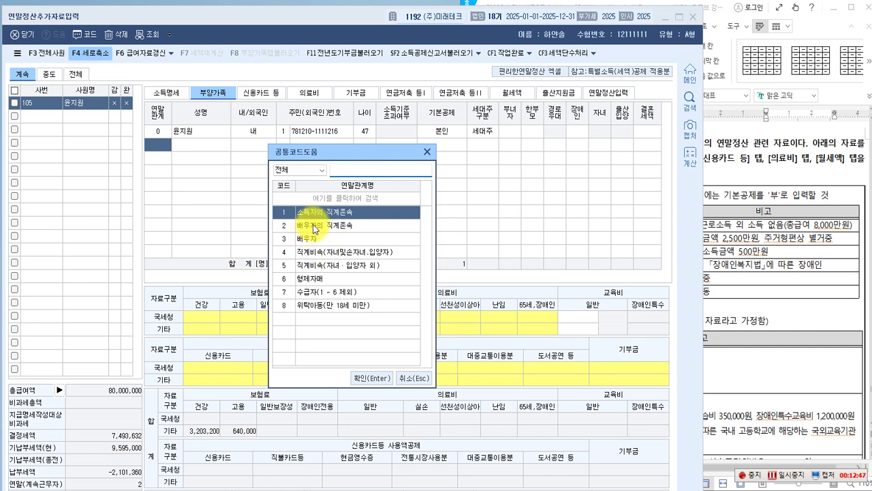
left_click(366, 379)
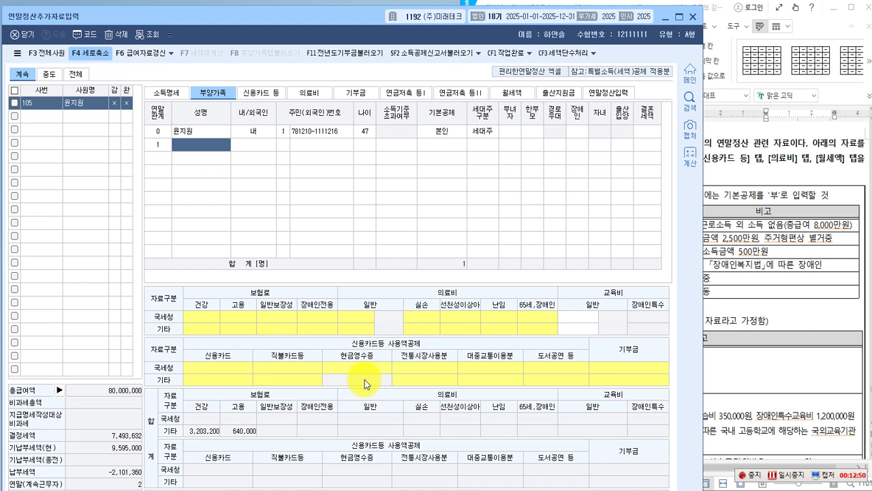
Enter the mother's name, 내국인 1 and resident number, flagged 소득기준초과 1:여.
key("Hangul")
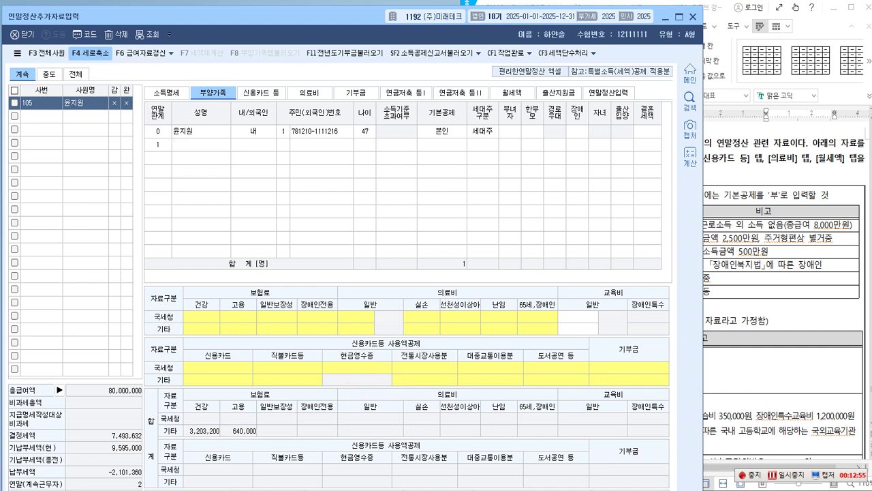
key("Return")
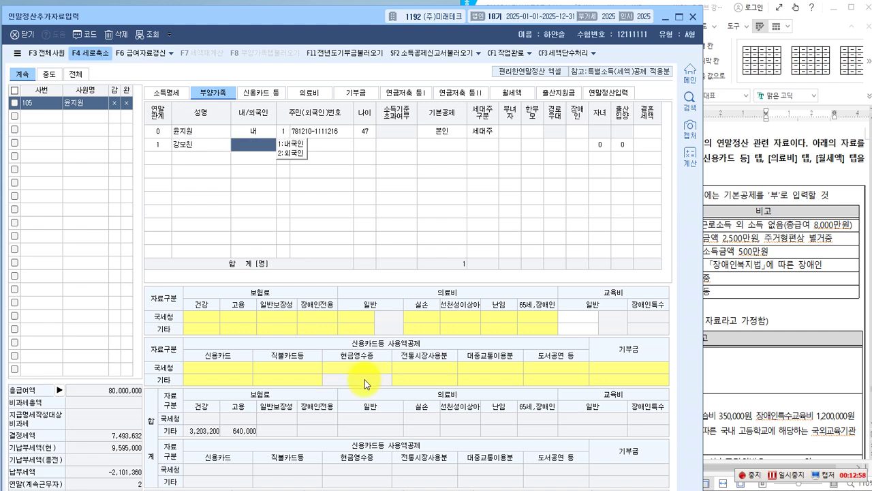
key("Return")
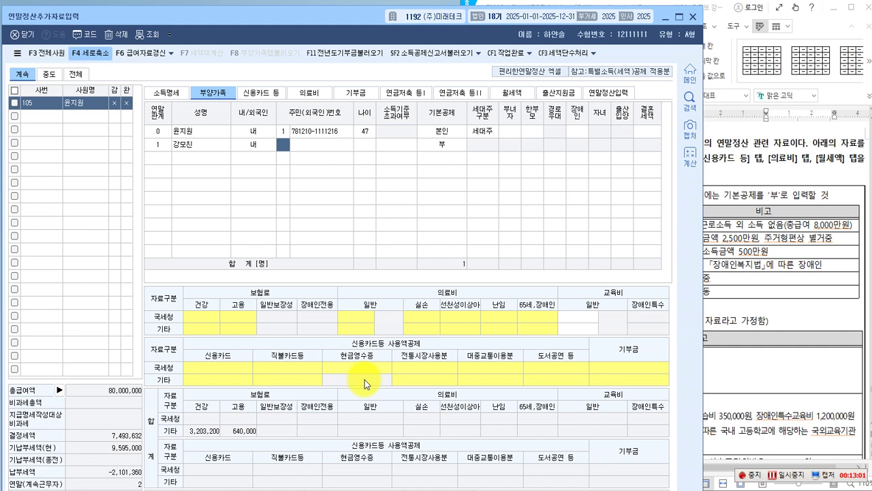
type("1")
key("Return")
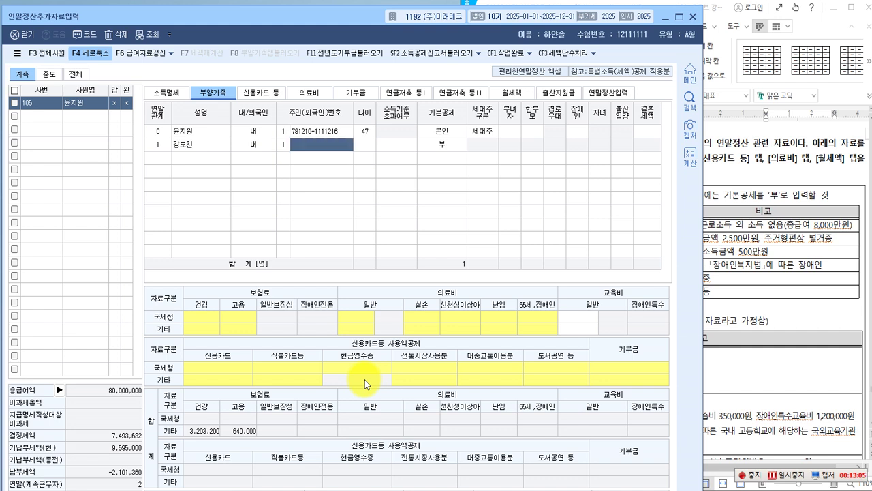
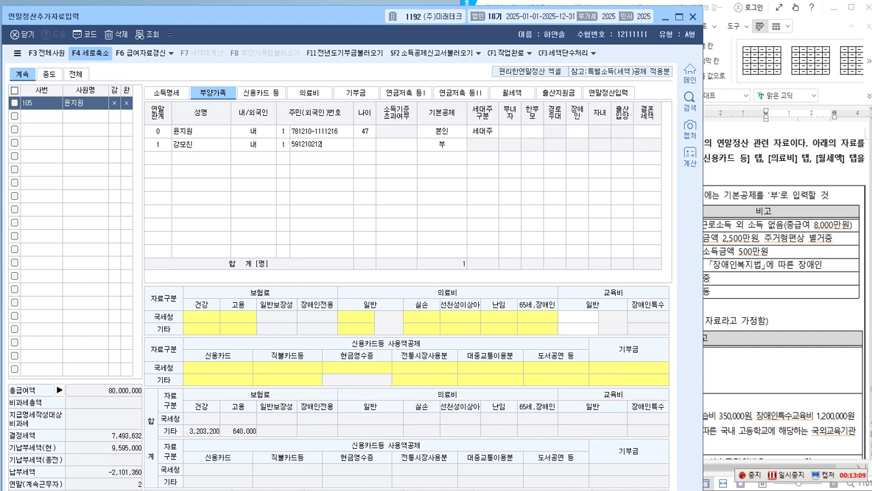
key("Return")
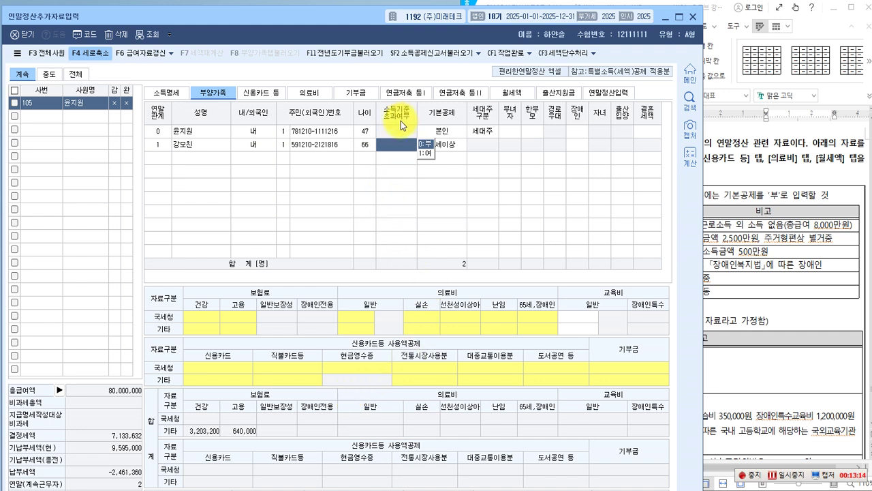
left_click(427, 154)
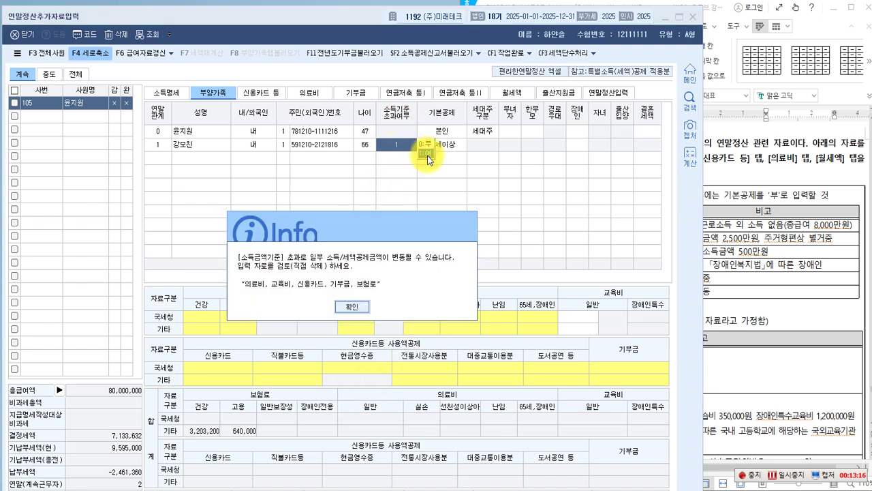
left_click(356, 313)
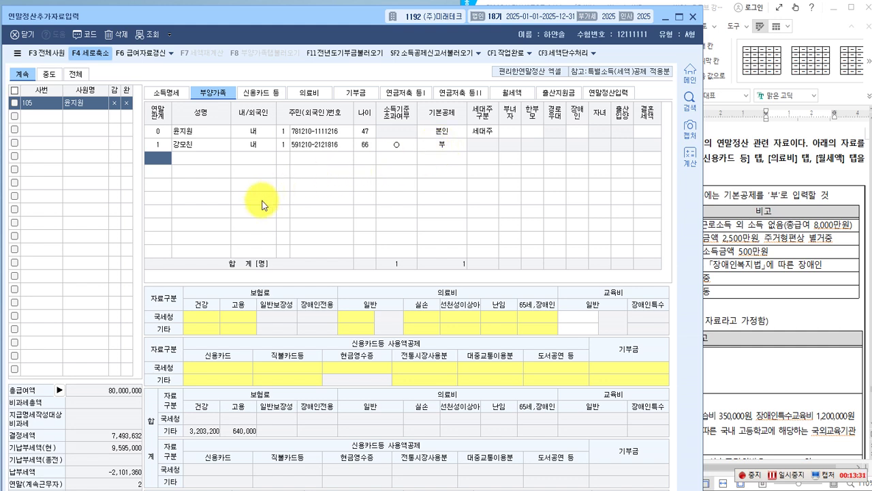
Add the spouse as relation 3 with name, 내국인 1, resident number, 소득기준초과 0:부, 배우자 deduction, no disability.
type("3")
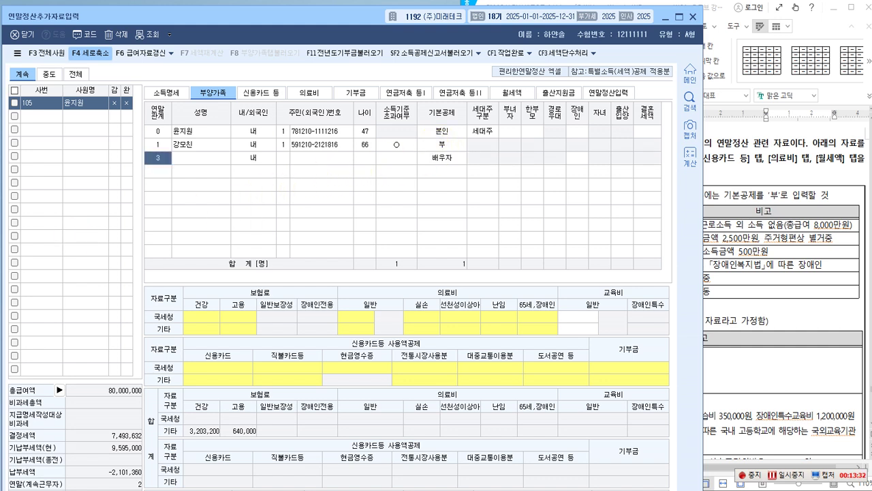
key("Return")
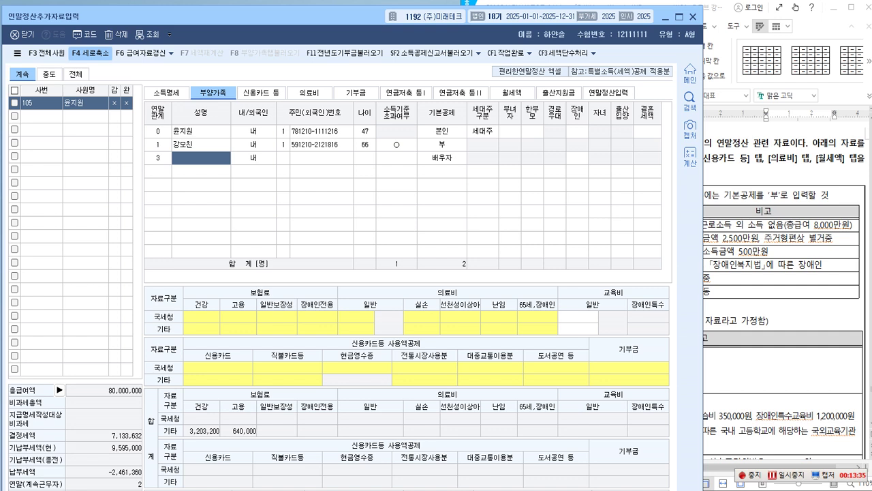
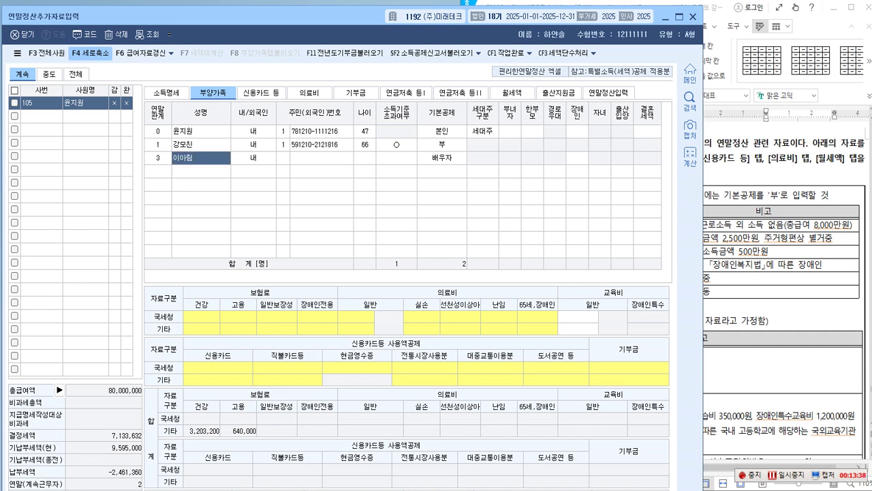
key("Return")
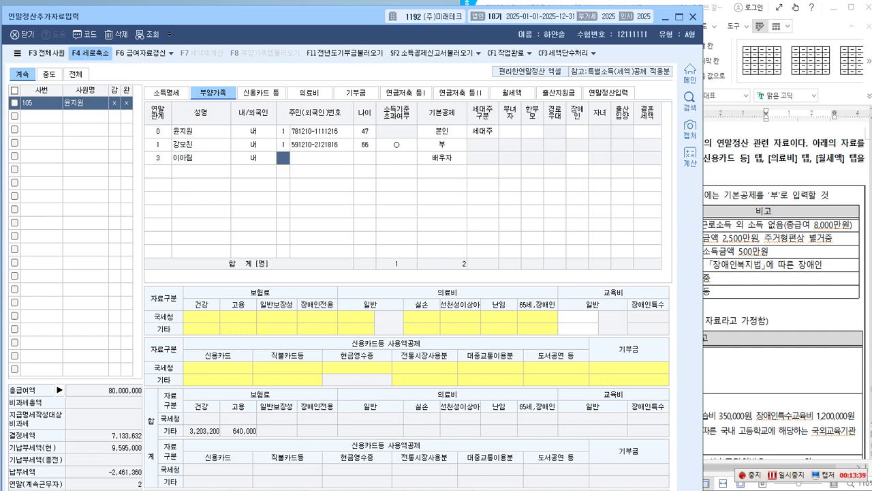
type("1")
key("Return")
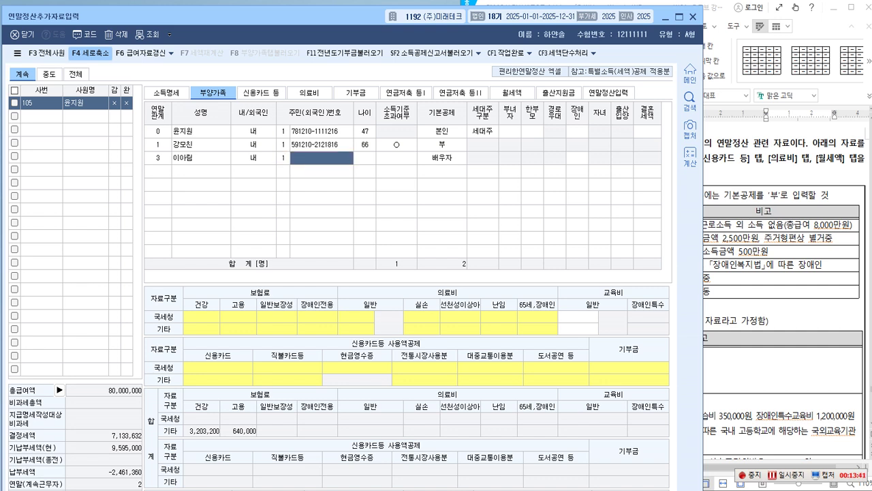
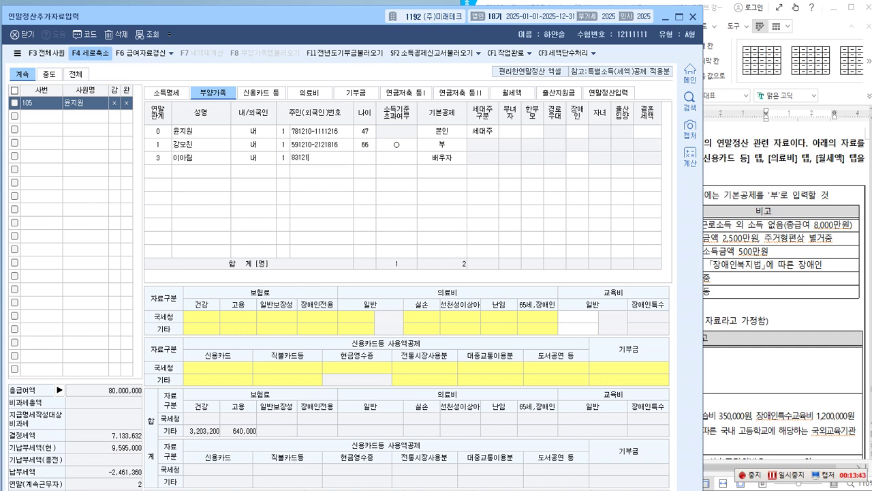
key("Return")
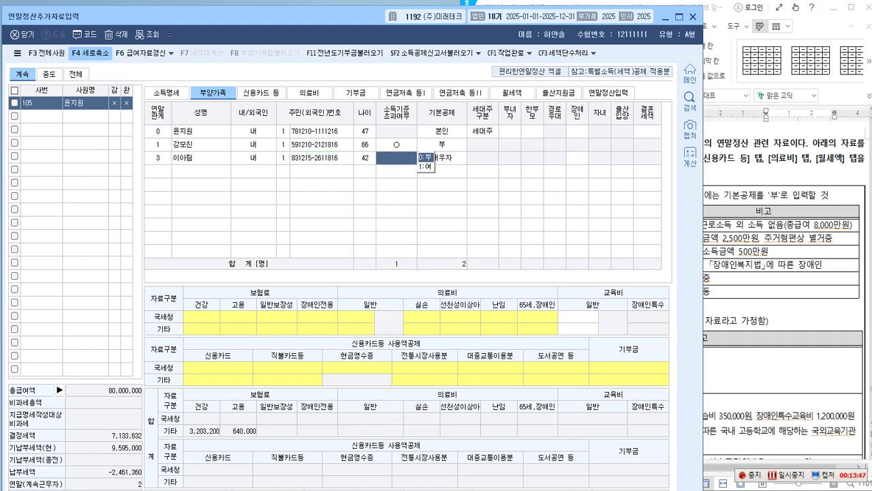
left_click(425, 158)
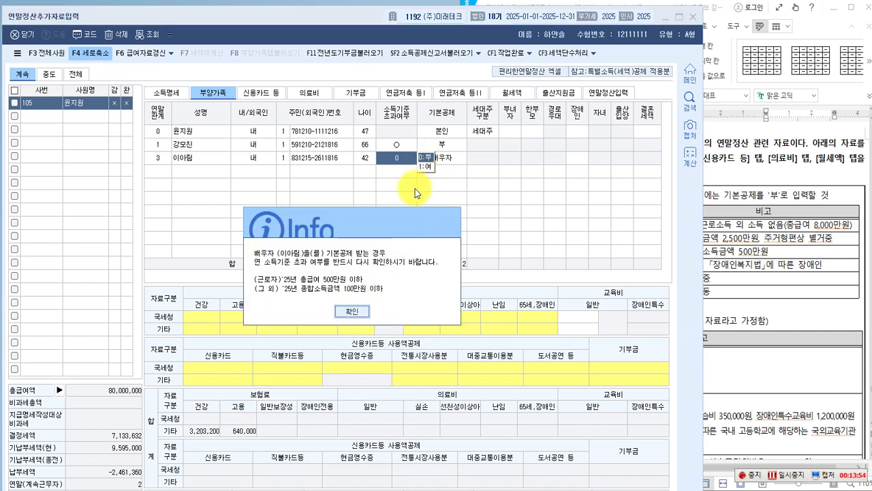
left_click(351, 311)
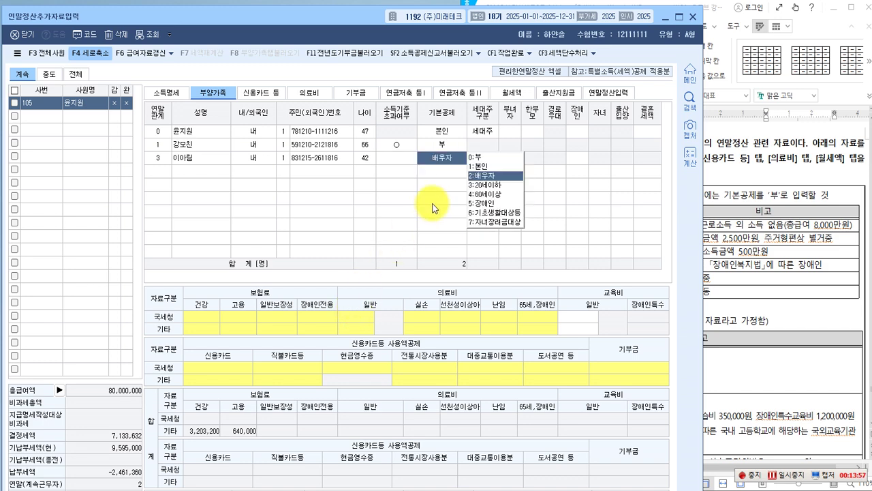
key("Return")
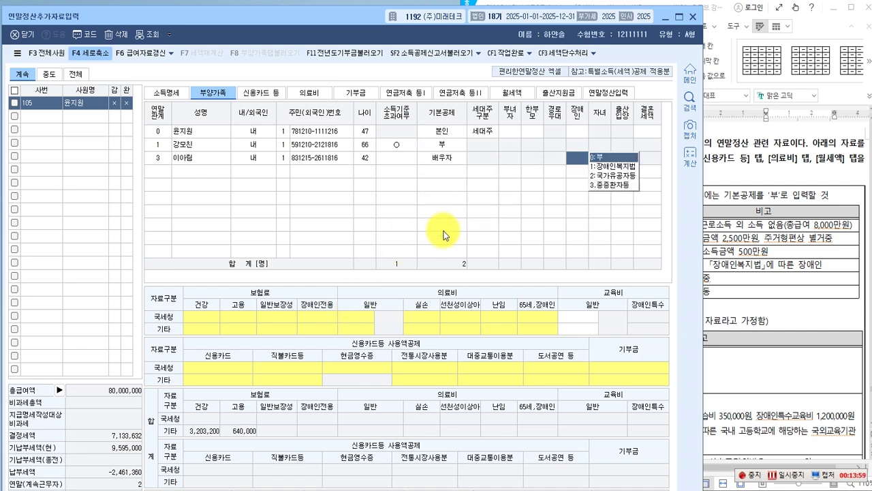
key("Return")
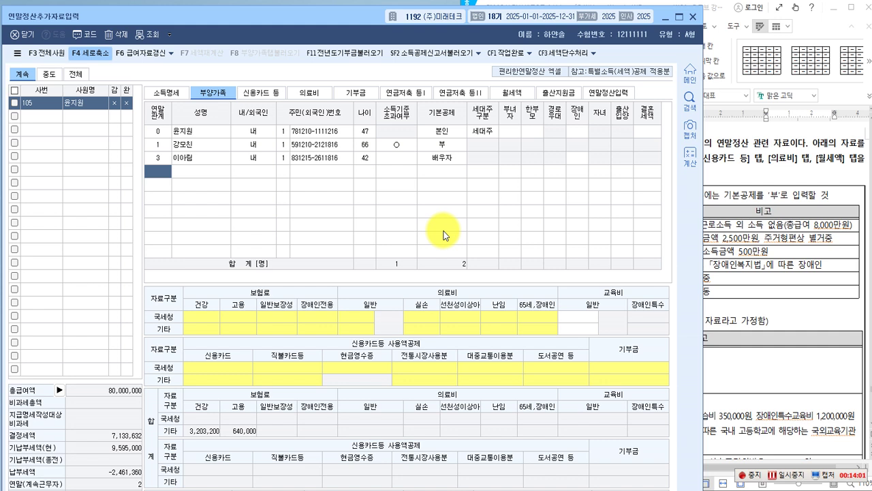
Add the first child as relation 4, within the income limit, 20세이하, 장애인 1 and 자녀 ○.
type("4")
key("Return")
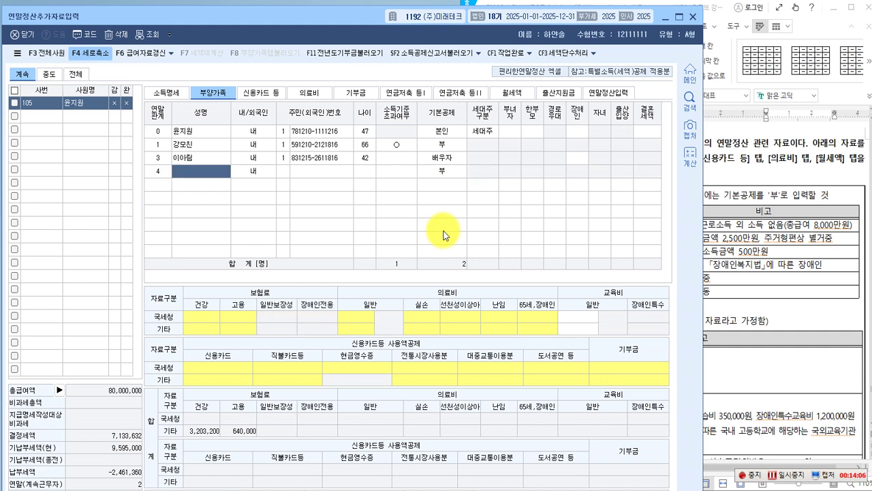
key("Return")
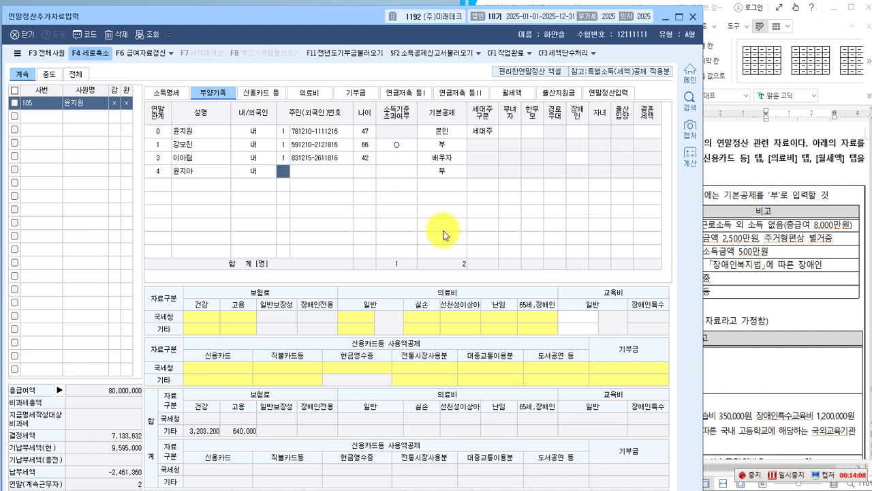
type("1")
key("Return")
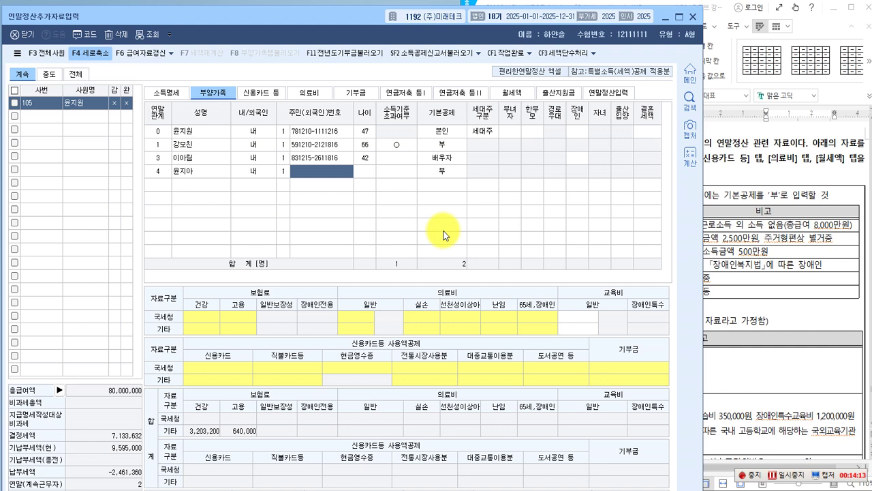
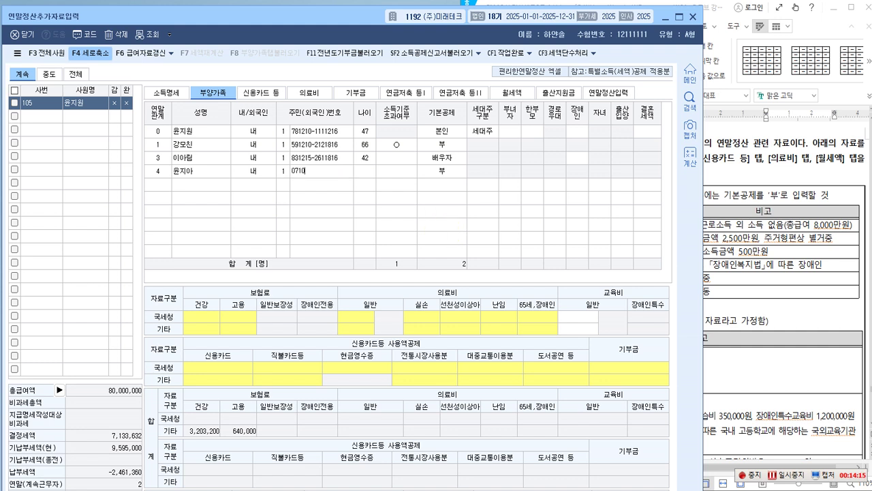
key("Return")
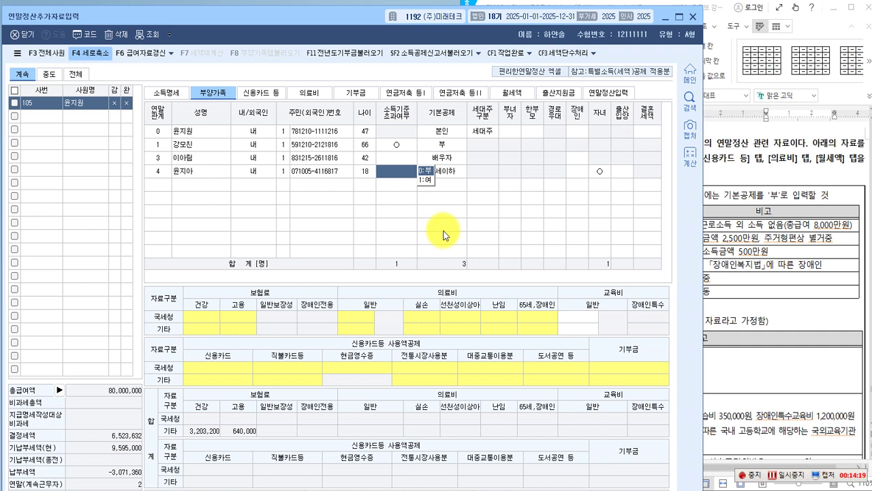
left_click(426, 171)
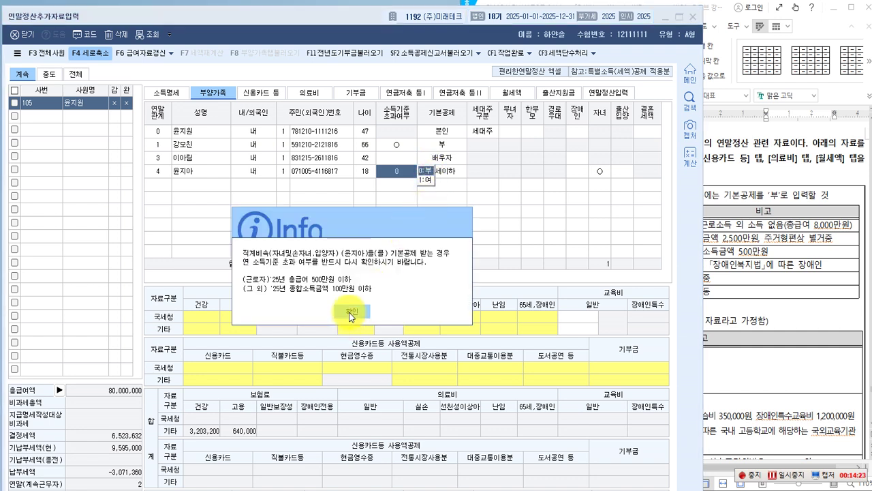
left_click(349, 311)
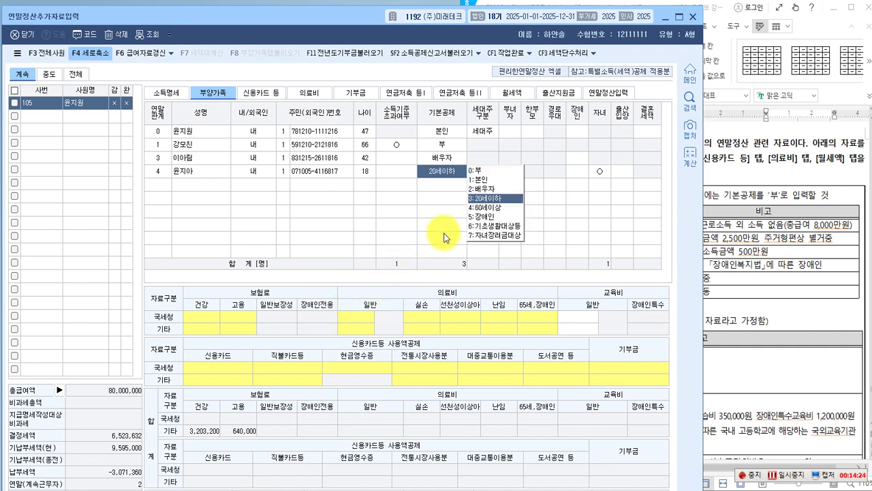
key("Return")
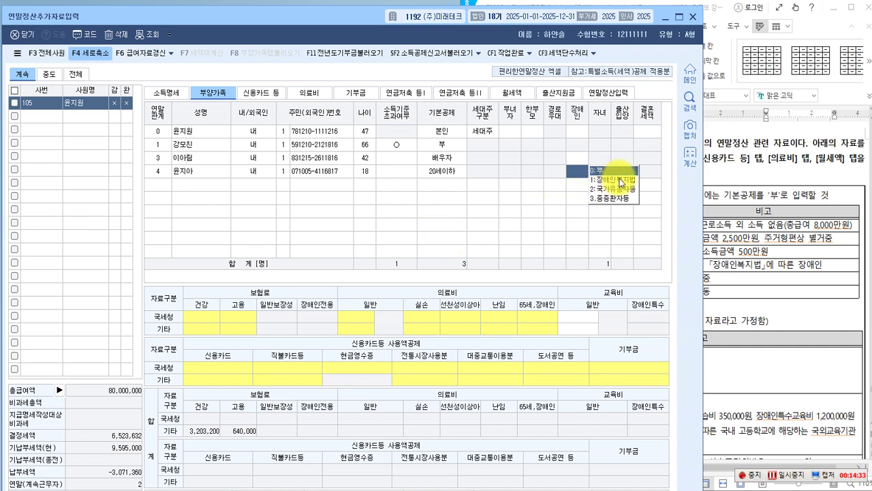
left_click(615, 181)
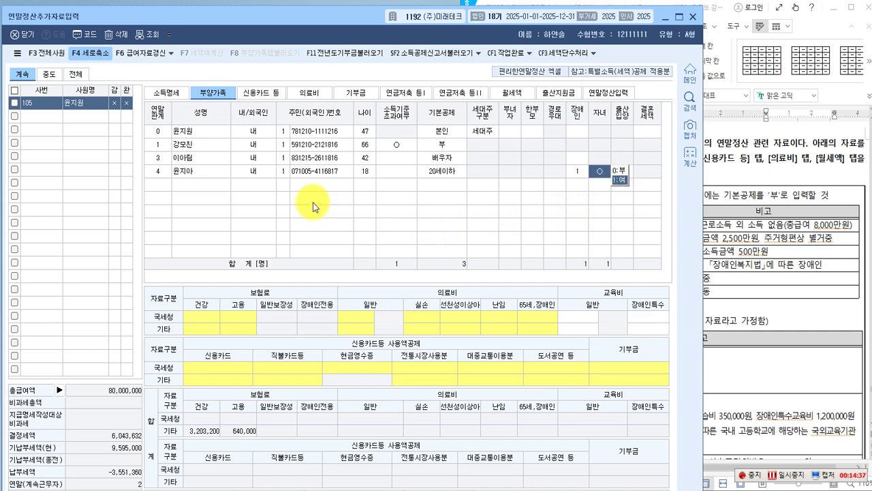
left_click(196, 188)
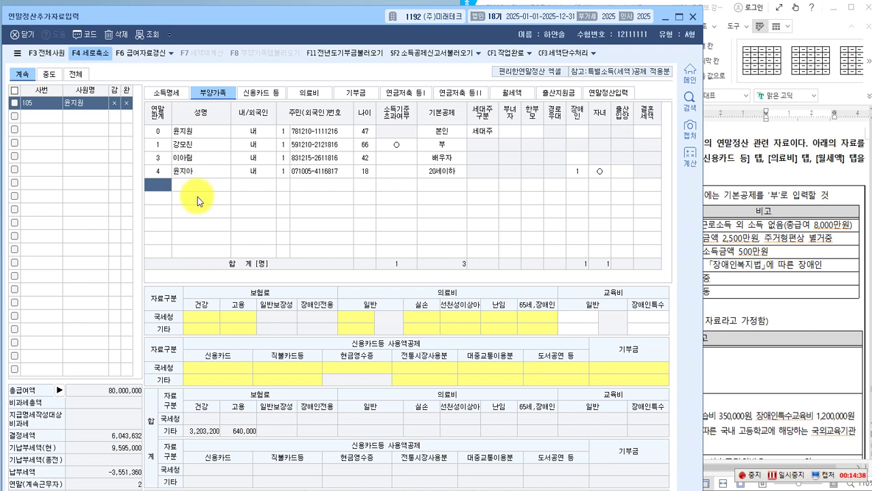
Add the second child as relation 4 with name, 내국인 and resident number, 0:부 and 20세이하.
type("4")
key("Return")
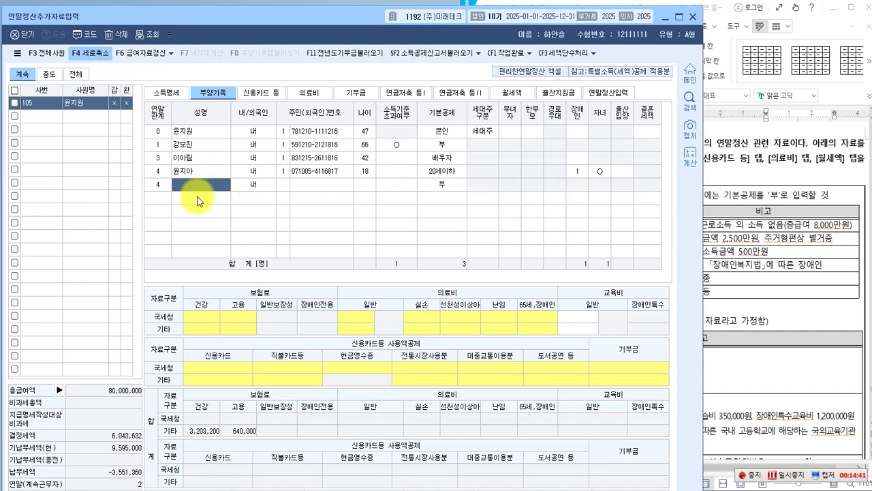
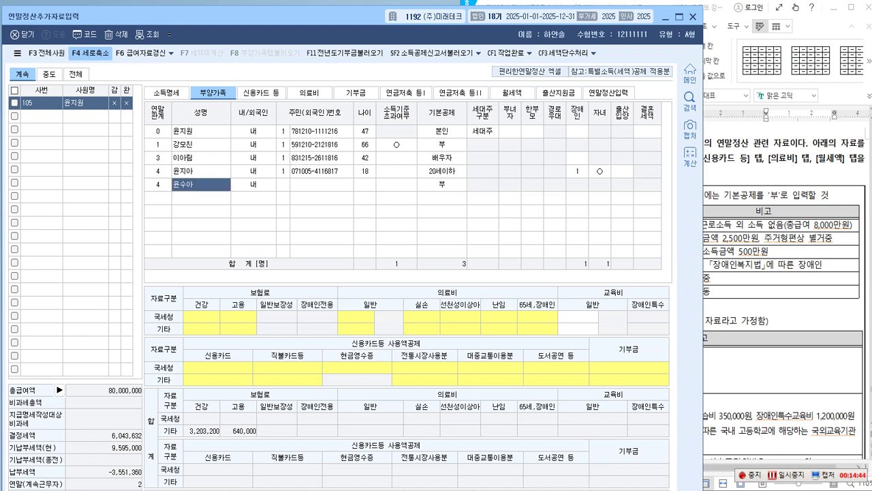
key("Return")
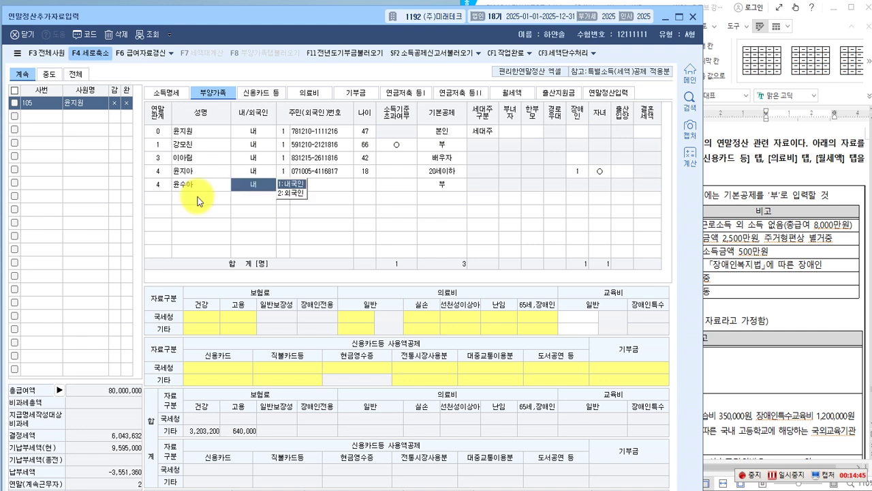
key("Return")
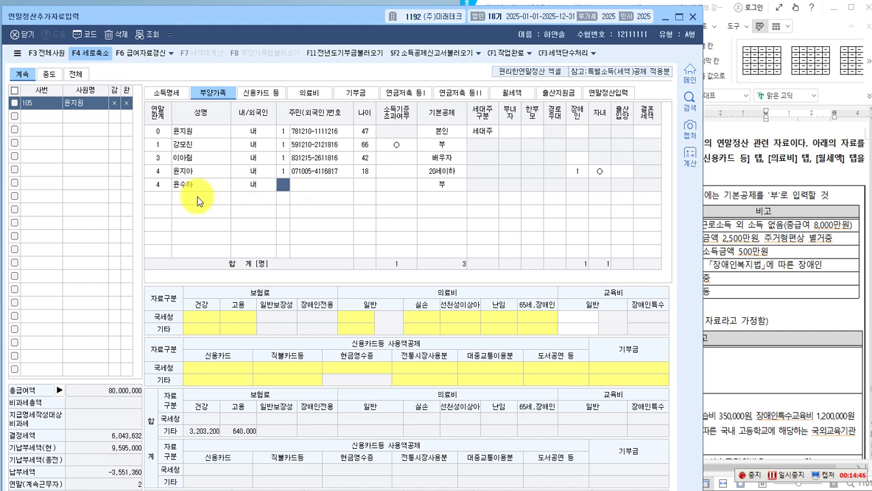
key("Return")
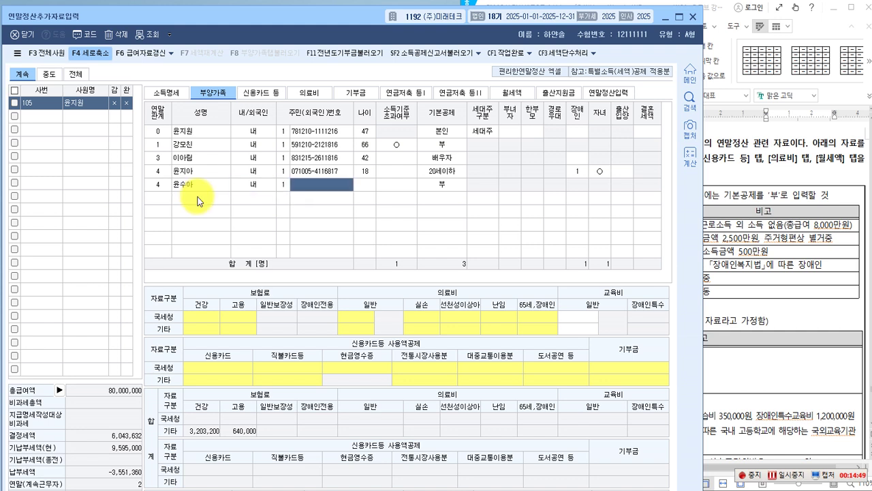
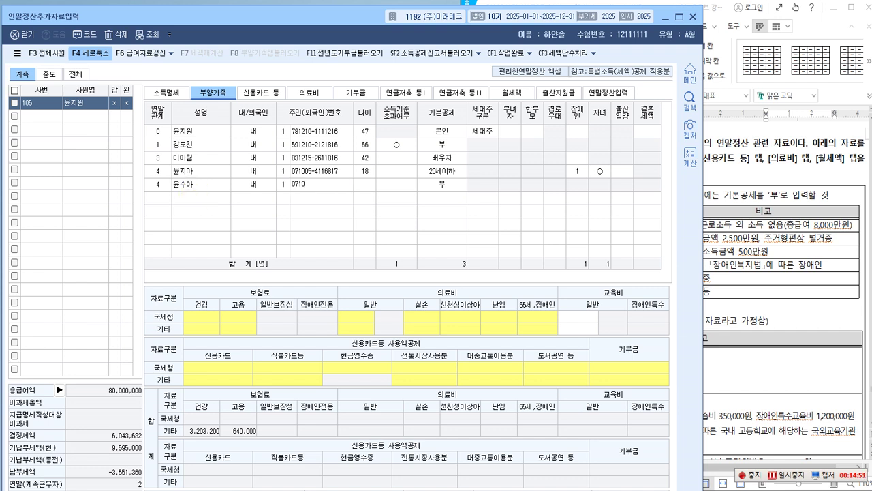
key("Return")
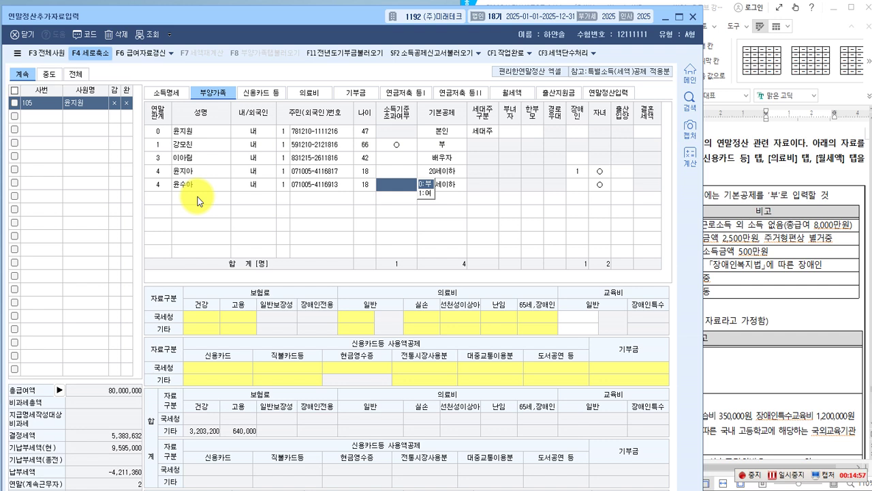
left_click(425, 184)
left_click(355, 309)
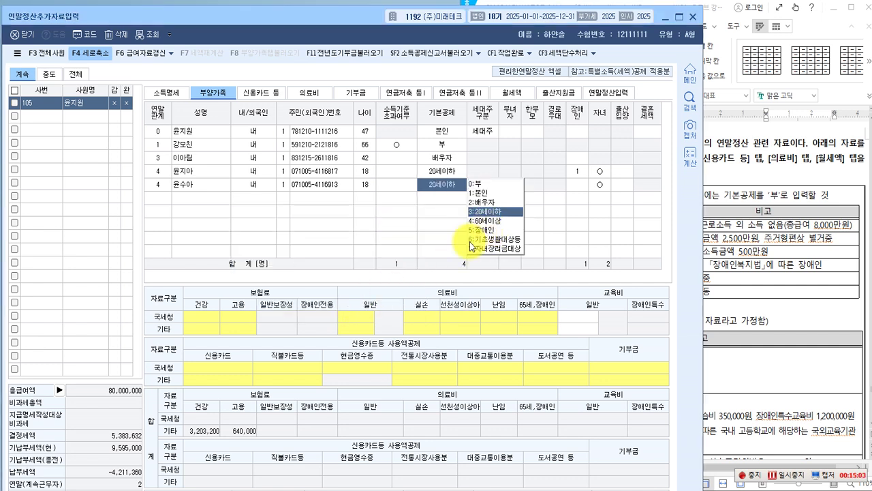
key("Return")
key("Return")
key("Return")
key("Return")
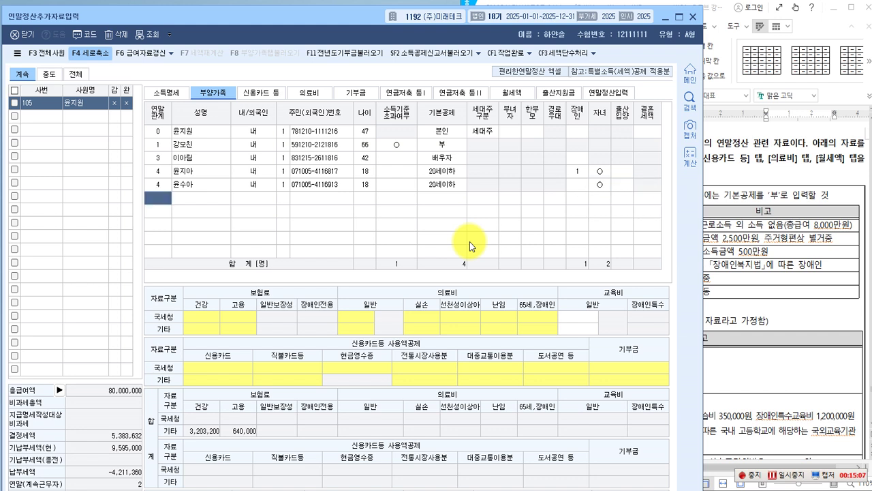
Start the newborn's row with relation 4, the corrected name and resident registration number.
type("4")
key("Return")
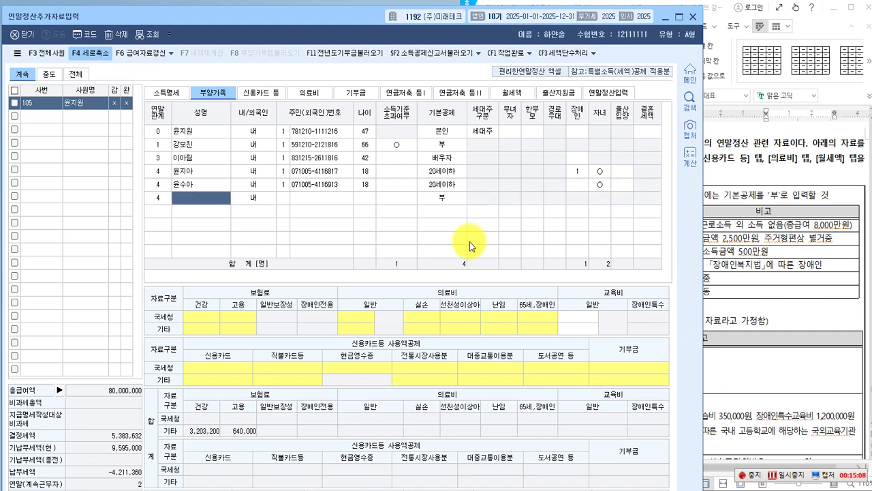
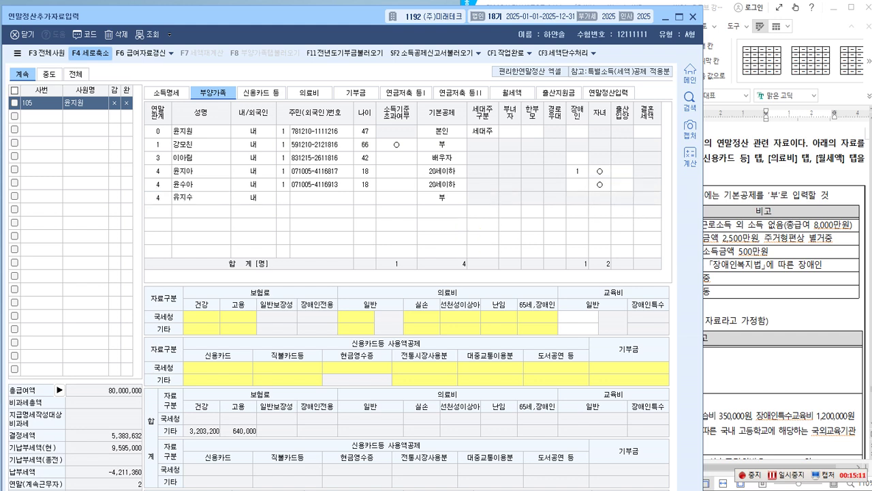
key("Return")
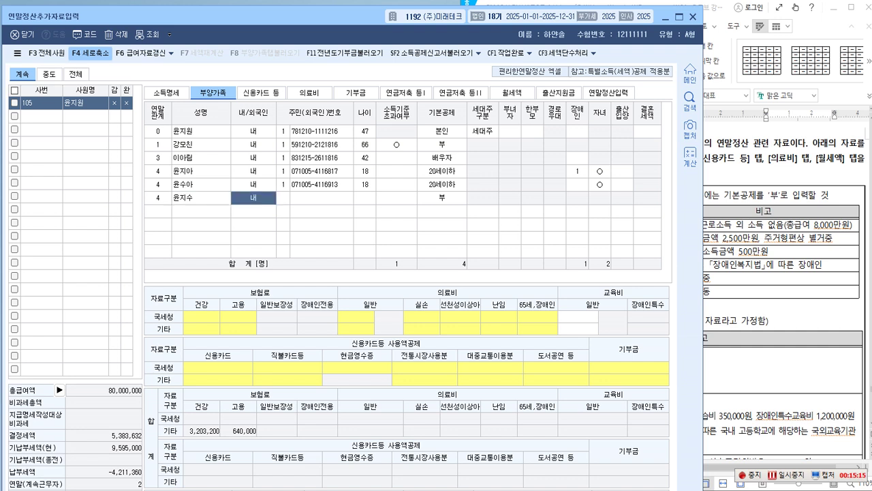
key("Return")
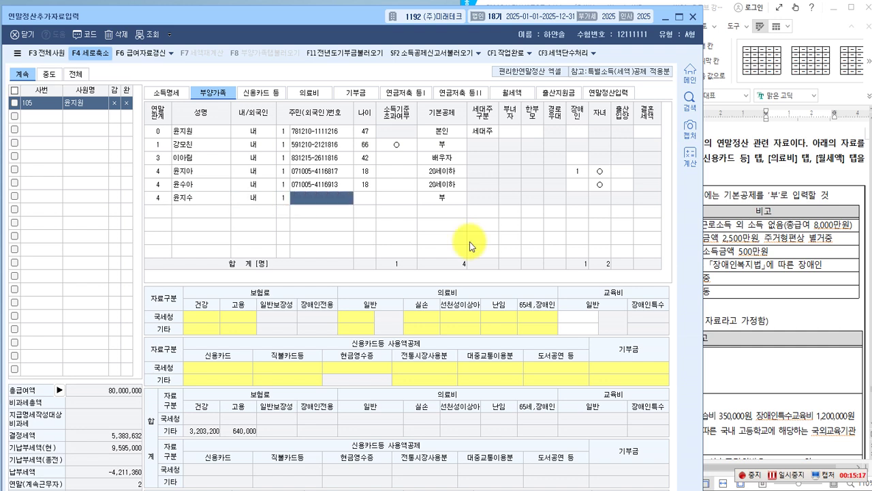
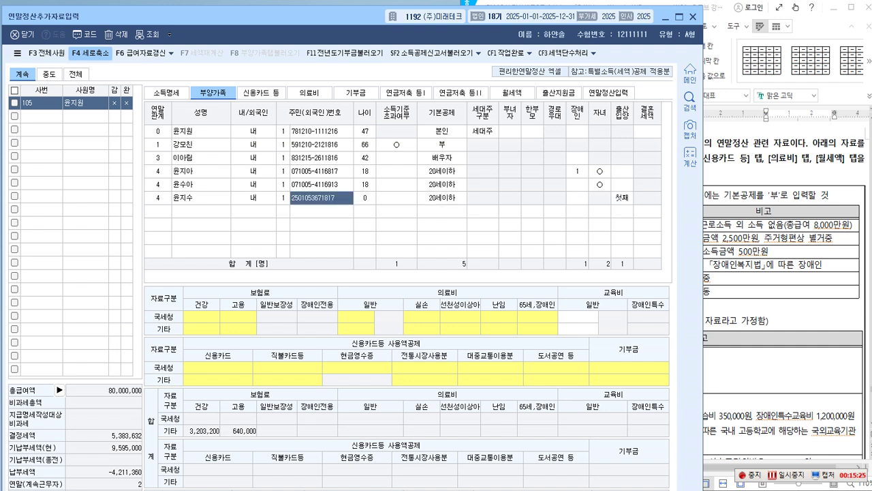
key("Return")
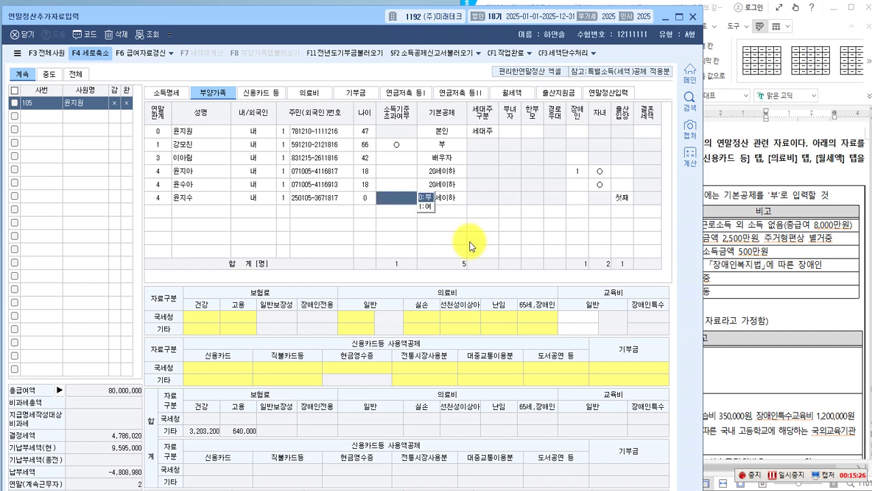
Mark the newborn 소득기준초과 0:부, keep 20세이하, and set 출산입양 to 3:셋째.
left_click(425, 197)
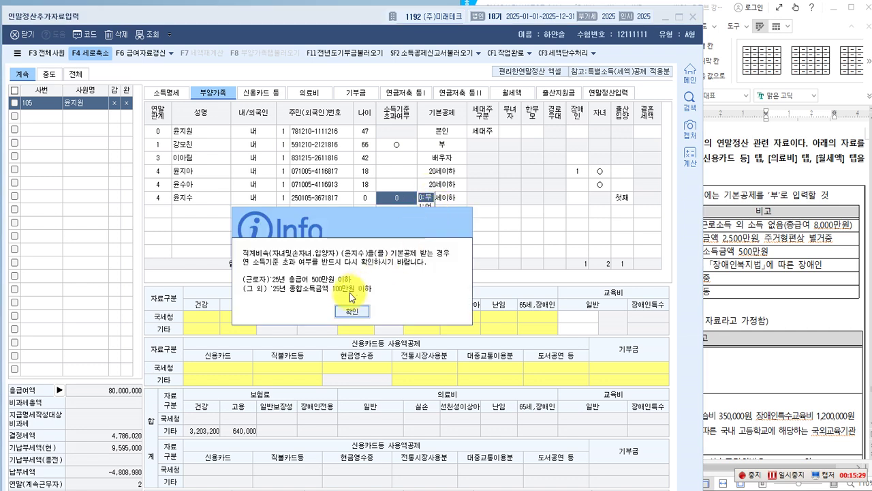
left_click(350, 310)
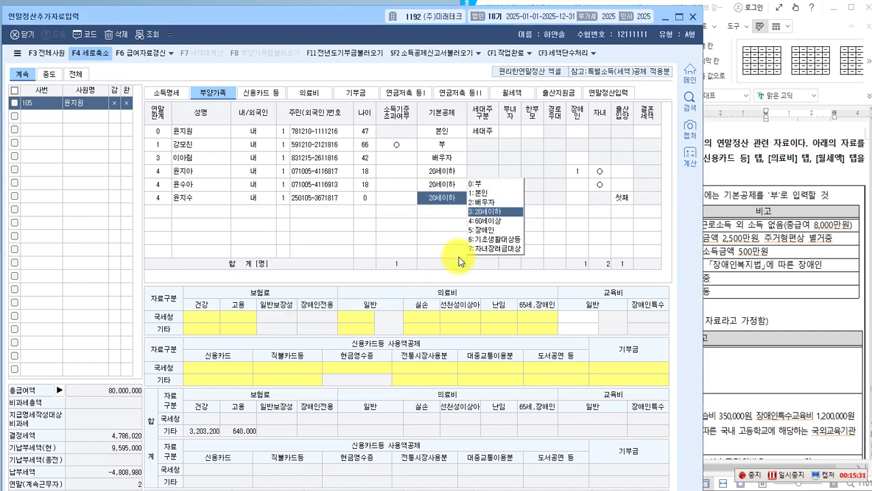
key("Return")
key("Return")
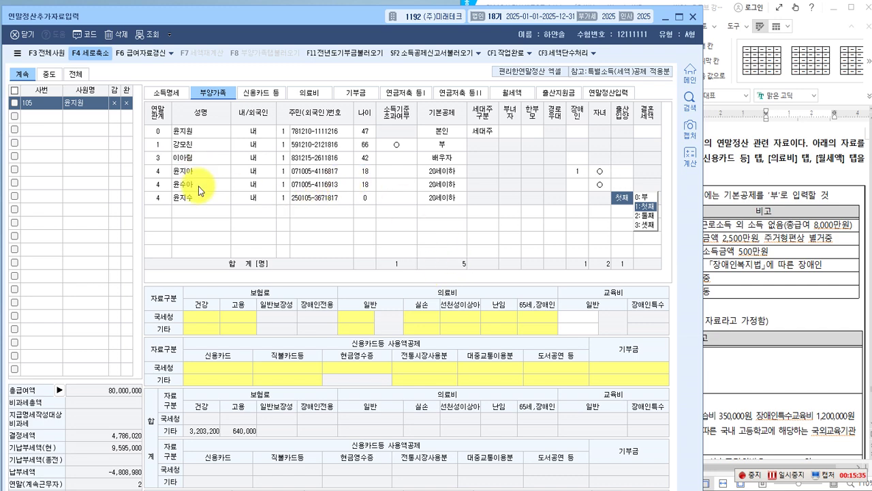
left_click(649, 225)
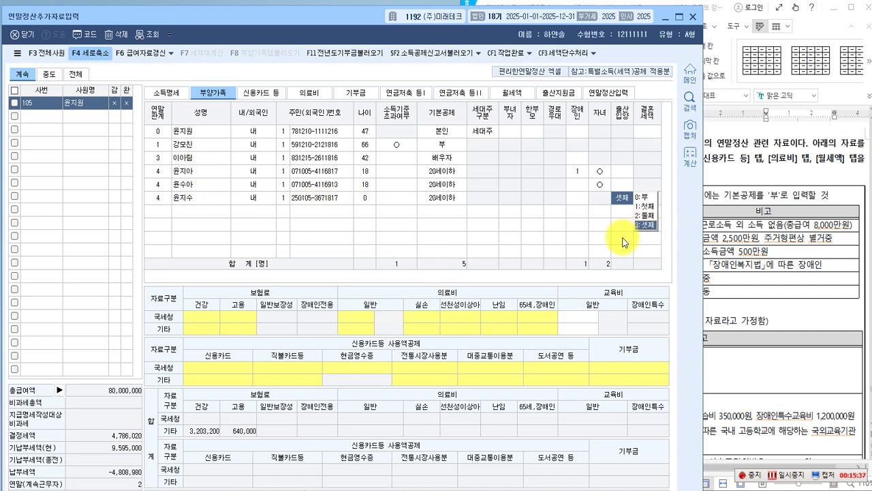
key("Return")
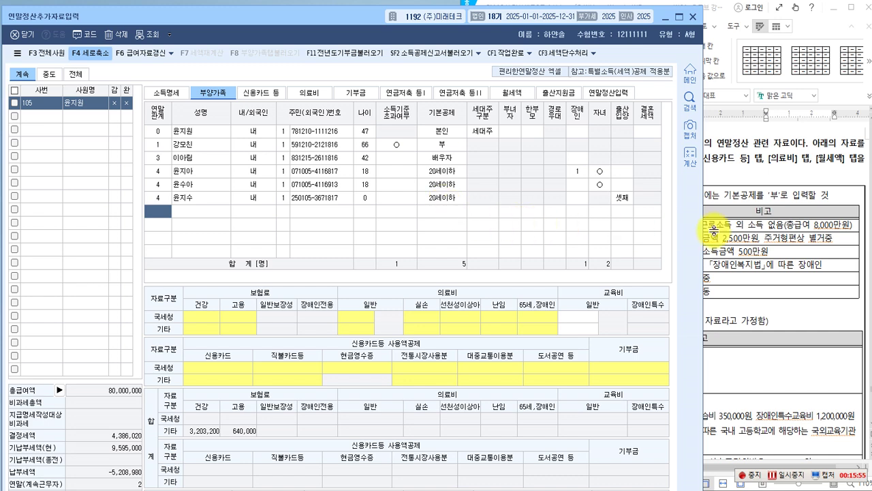
left_click(725, 301)
Pen-mark the 국세청 heading, insurance row, 보장성 보험료 category and 800,000원 실손보험료 line, then clear.
scroll(681, 292, "down", 3)
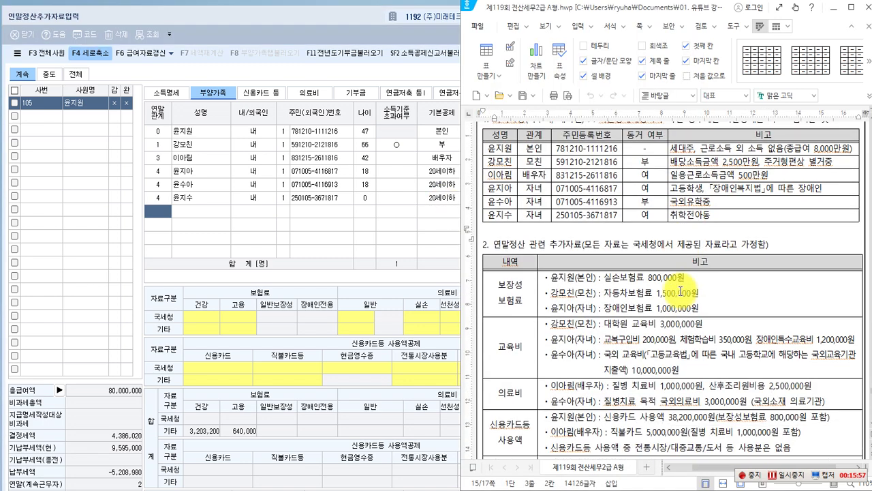
scroll(681, 292, "down", 3)
scroll(681, 290, "up", 1)
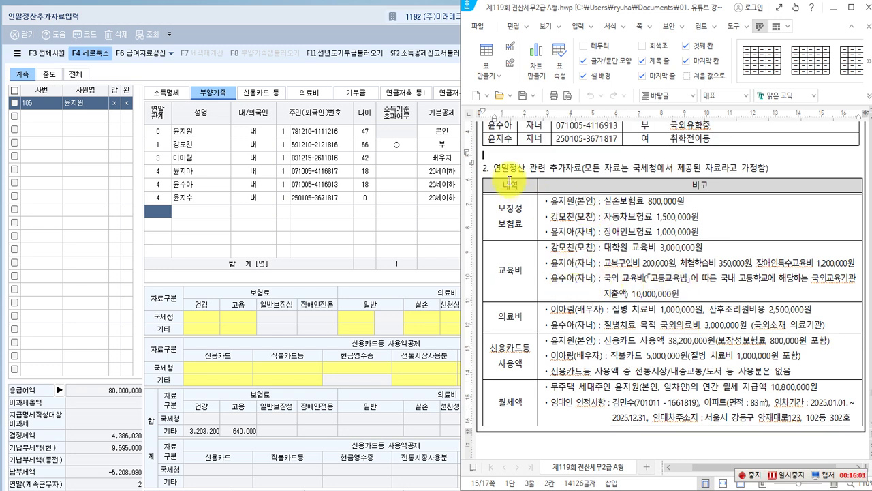
left_click(485, 171)
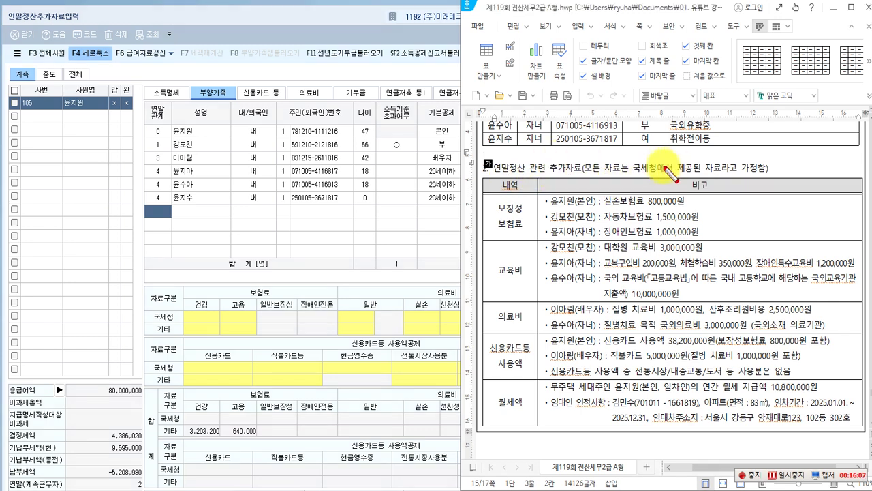
left_click_drag(628, 162, 660, 177)
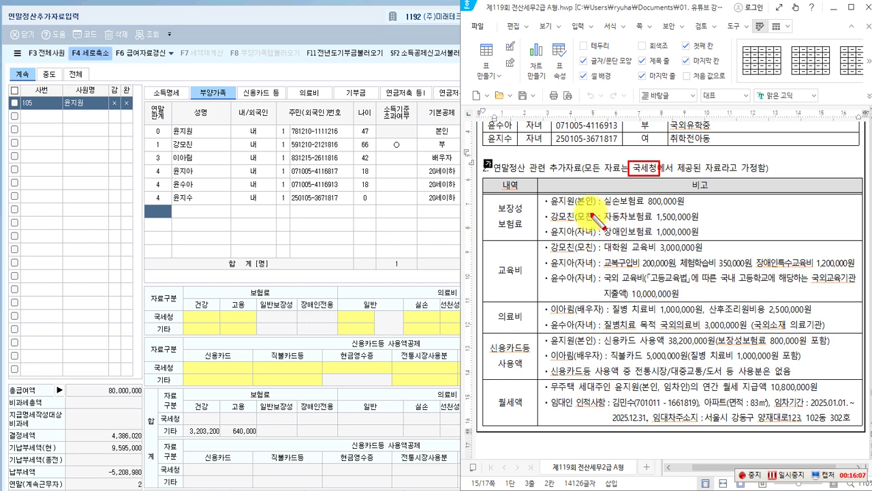
mouse_move(145, 312)
left_mouse_down()
mouse_move(257, 322)
mouse_move(256, 337)
left_mouse_up()
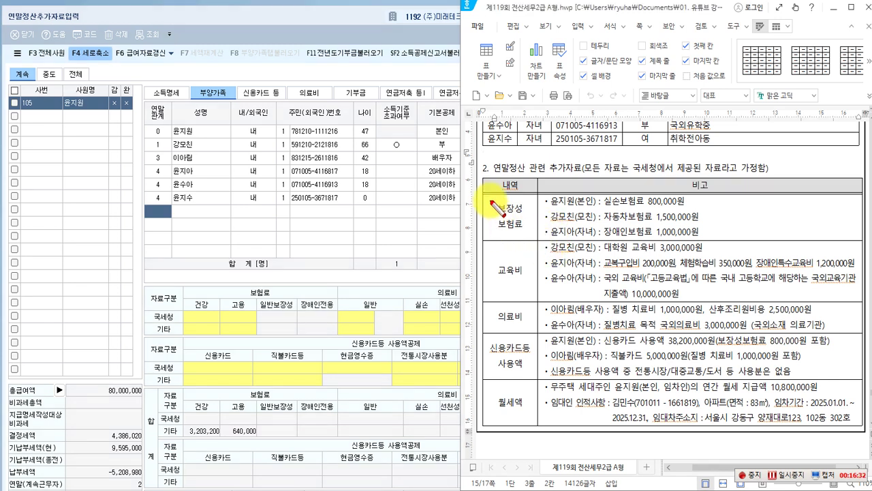
left_click_drag(490, 197, 529, 232)
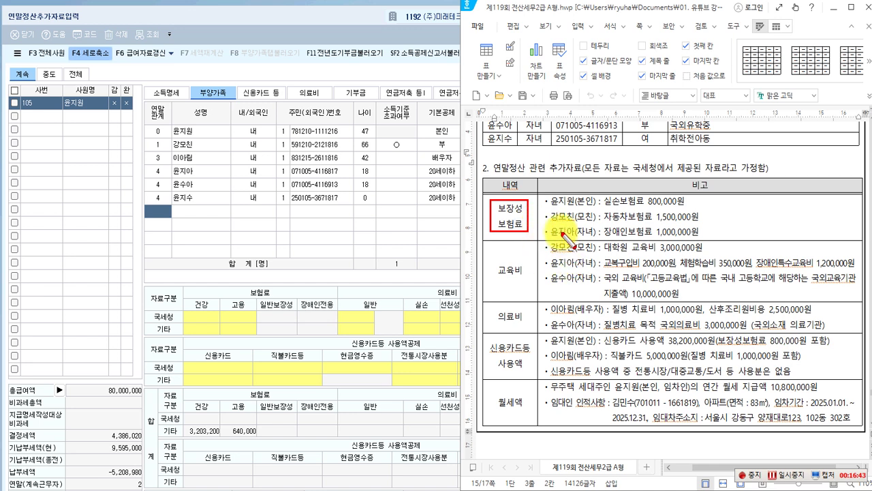
left_click_drag(550, 194, 690, 208)
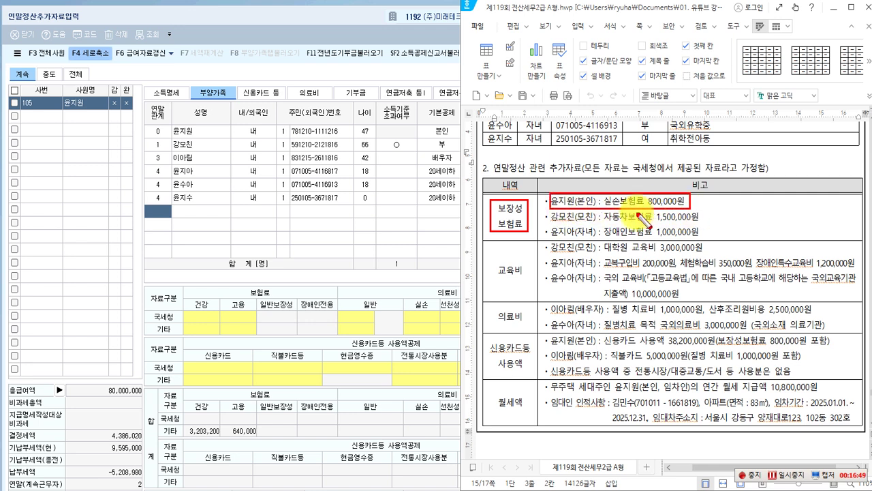
key("Escape")
Enter 800,000 under 국세청간소화 for the employee's 보장성보험-일반 premium.
left_click(306, 237)
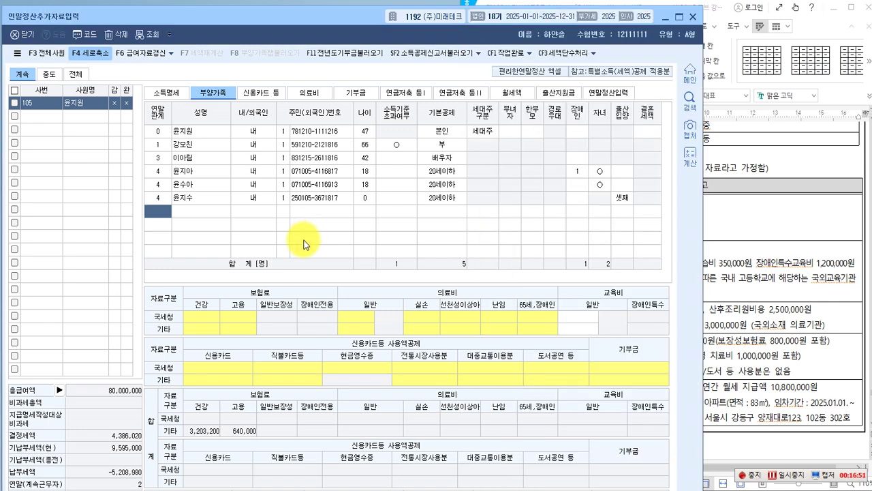
left_click(193, 132)
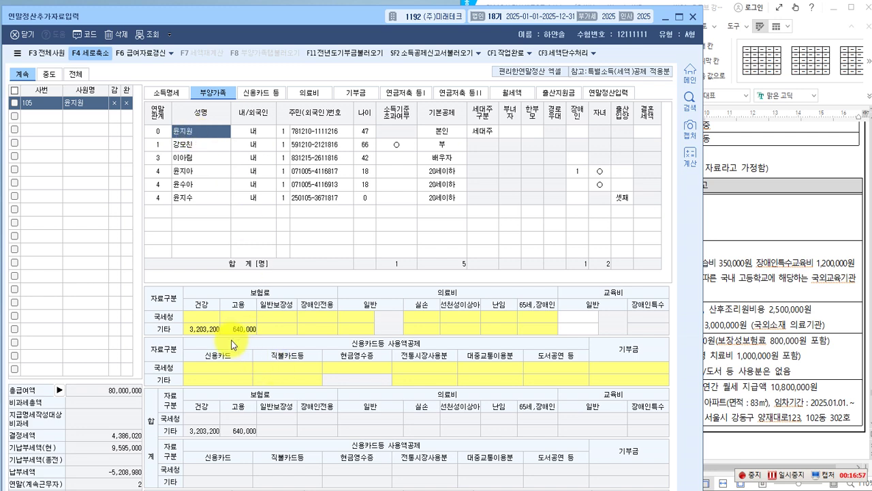
double_click(210, 318)
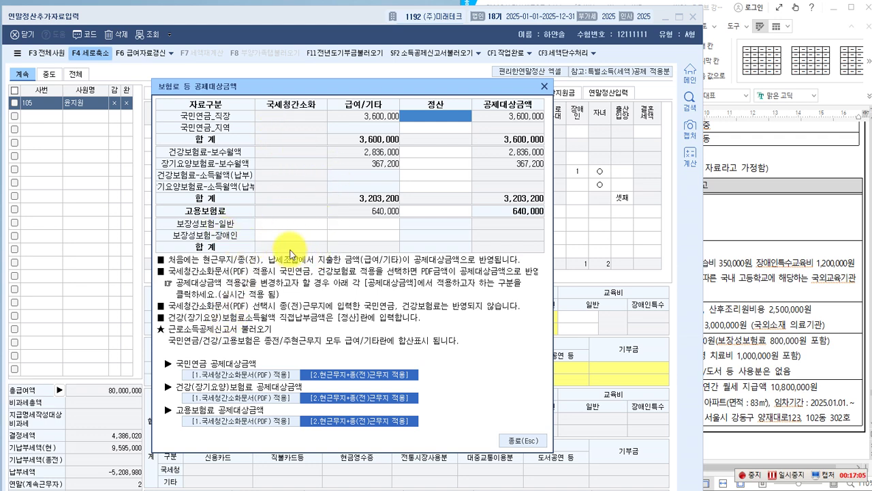
left_click(276, 225)
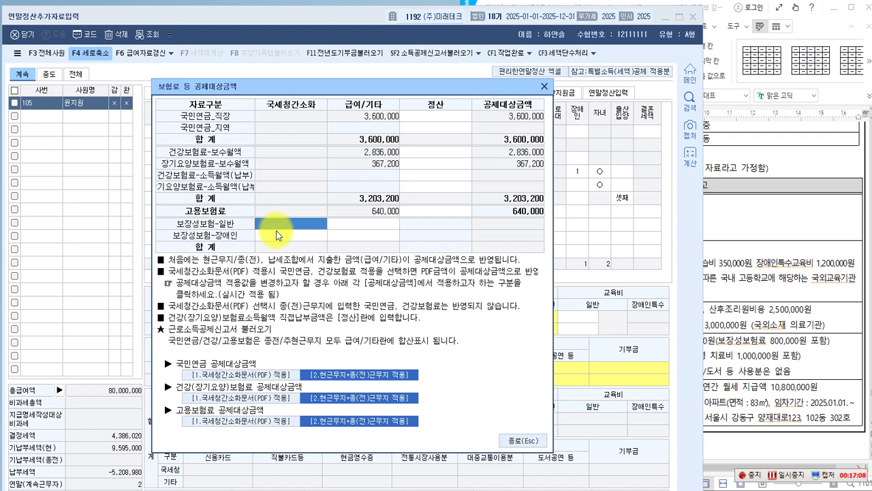
type("800,000")
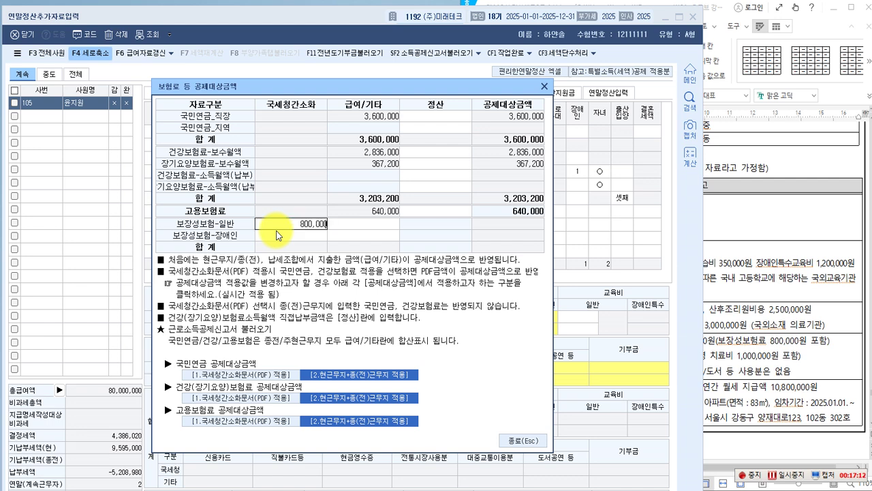
key("Return")
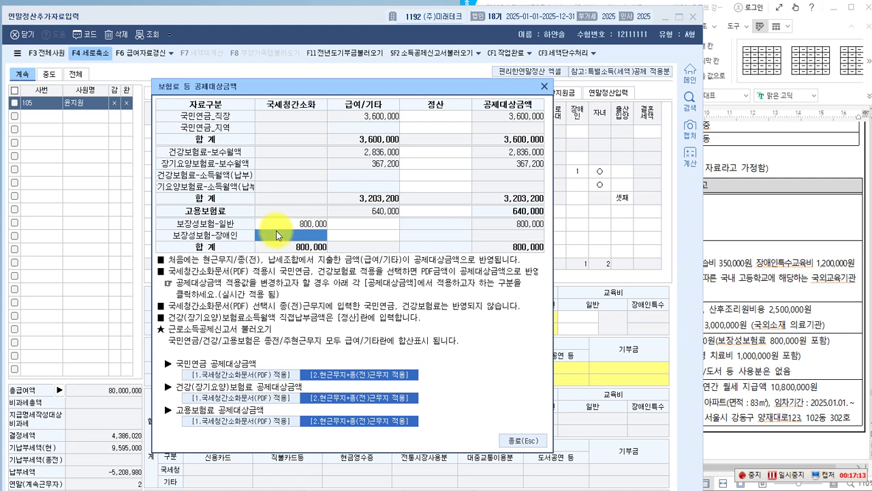
left_click(513, 440)
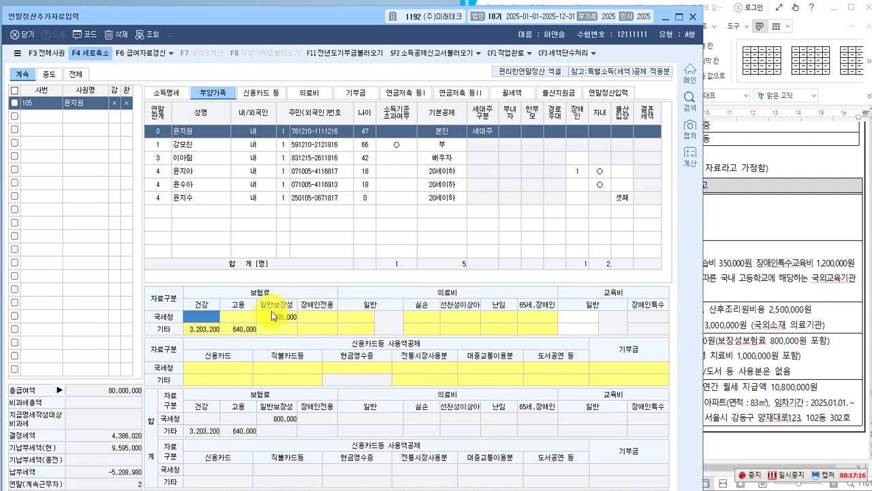
left_click(746, 294)
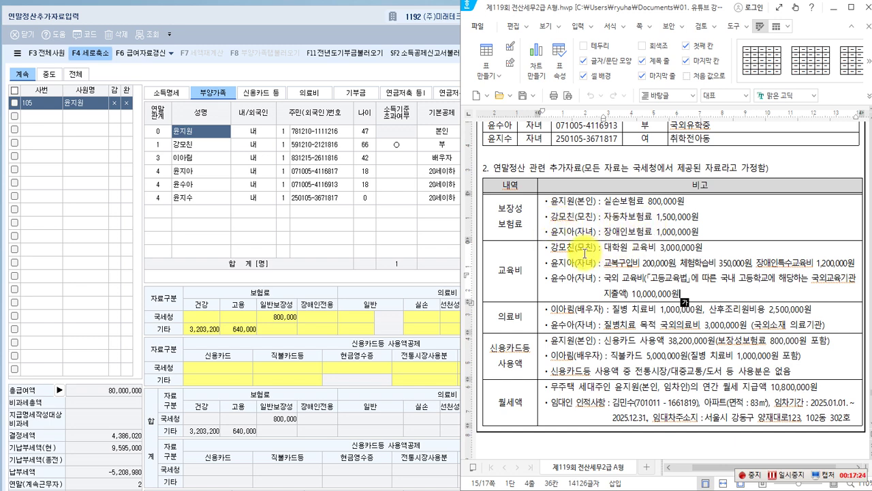
Box and cross out the mother's 1,500,000원 자동차보험료 line, then return to the child's KcLep row.
left_click_drag(545, 210, 701, 225)
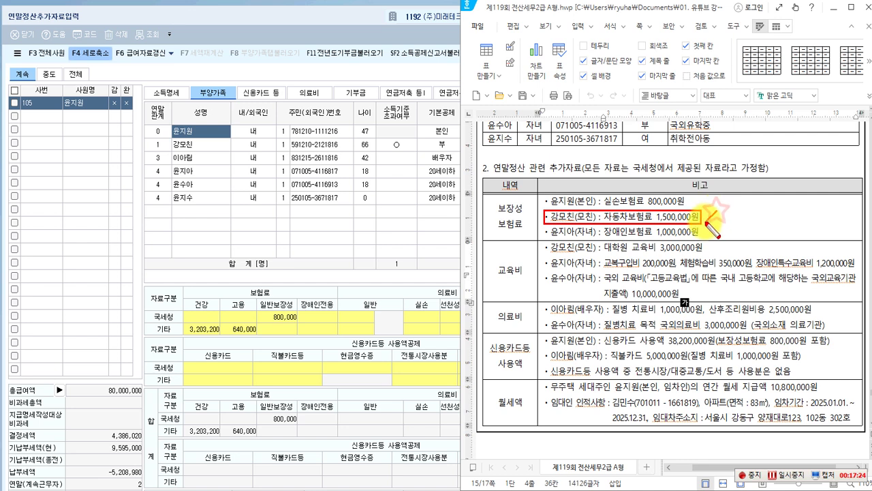
mouse_move(705, 211)
left_mouse_down()
mouse_move(717, 223)
mouse_move(706, 223)
left_mouse_up()
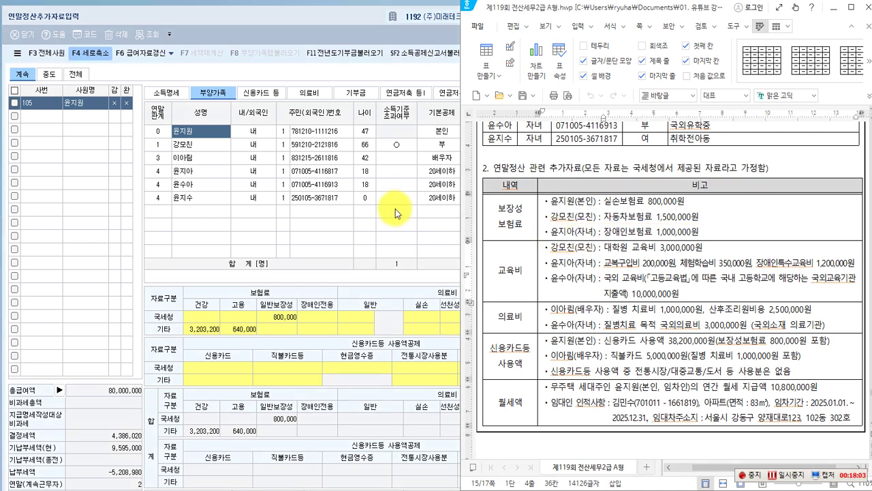
left_click(188, 174)
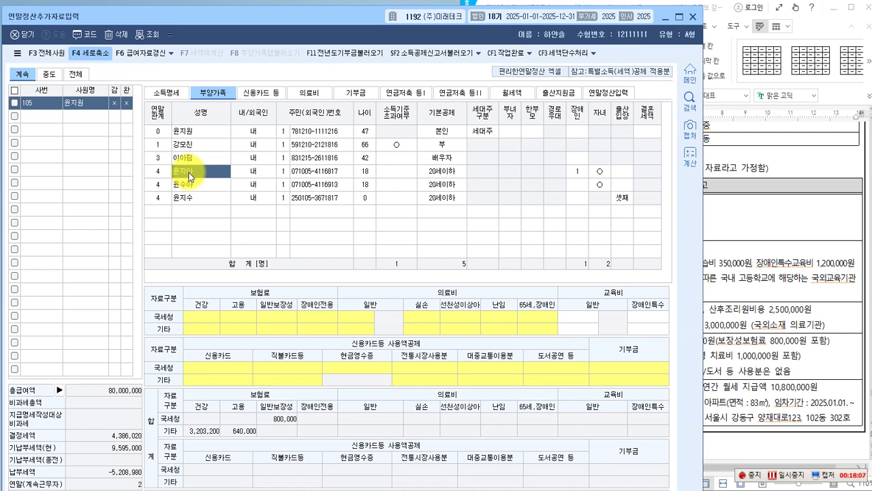
Enter 1,000,000 under 국세청간소화 for the disabled child's 보장성보험-장애인 premium.
left_click(723, 219)
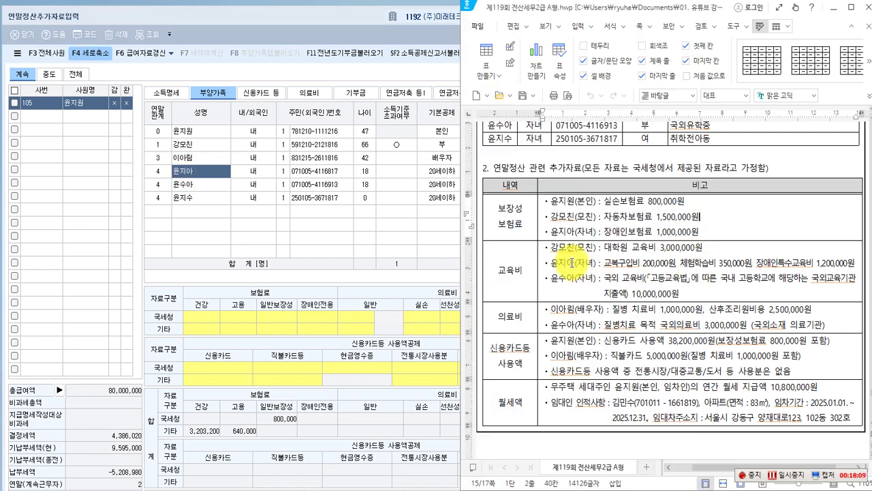
left_click(729, 216)
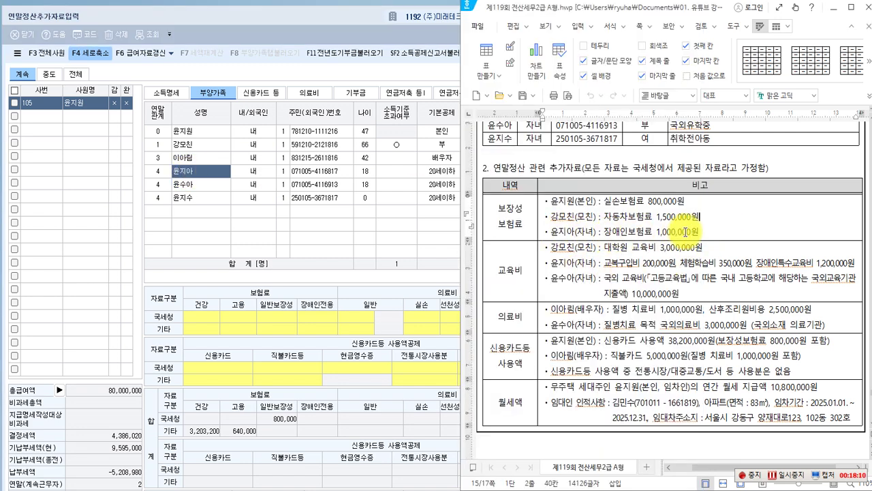
left_click(212, 173)
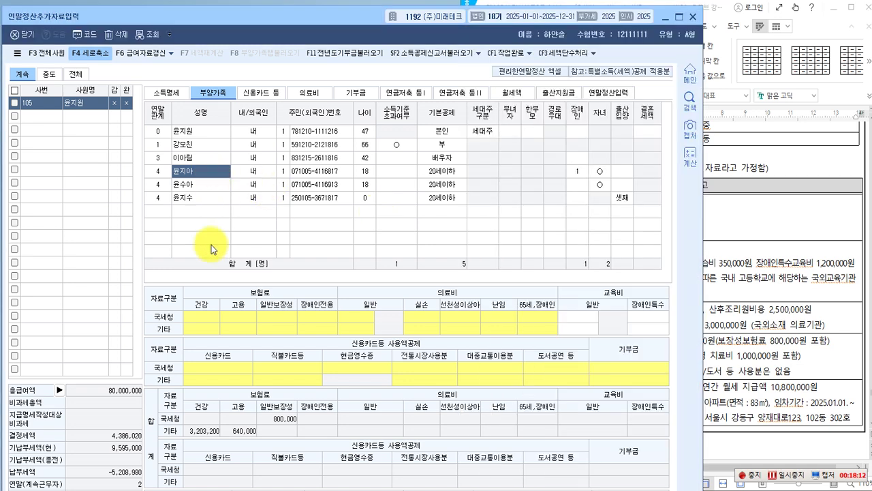
double_click(211, 316)
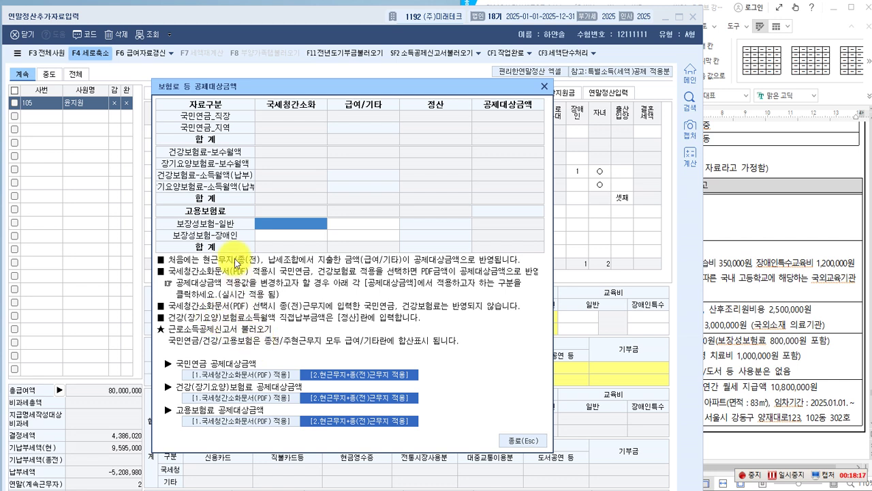
left_click(261, 235)
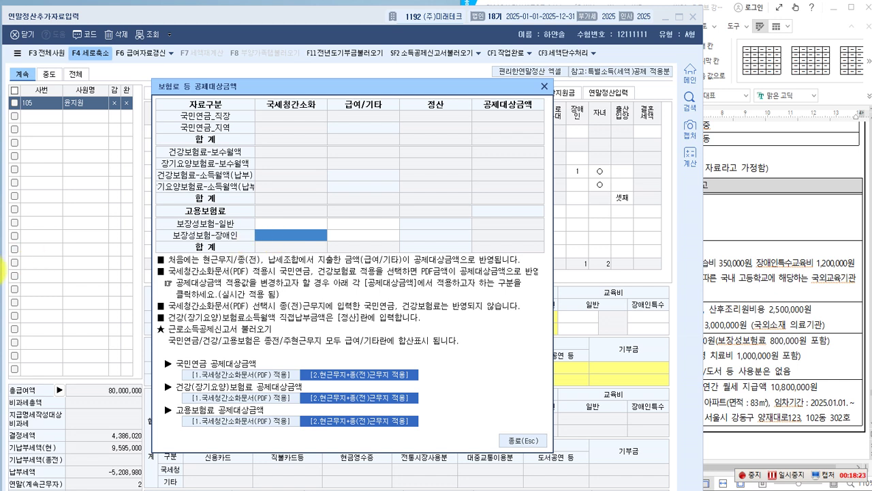
left_click(275, 240)
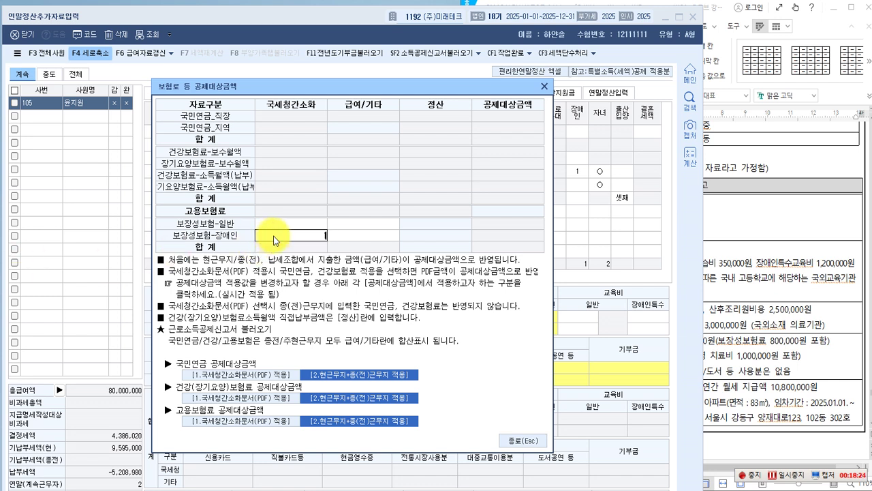
key("Return")
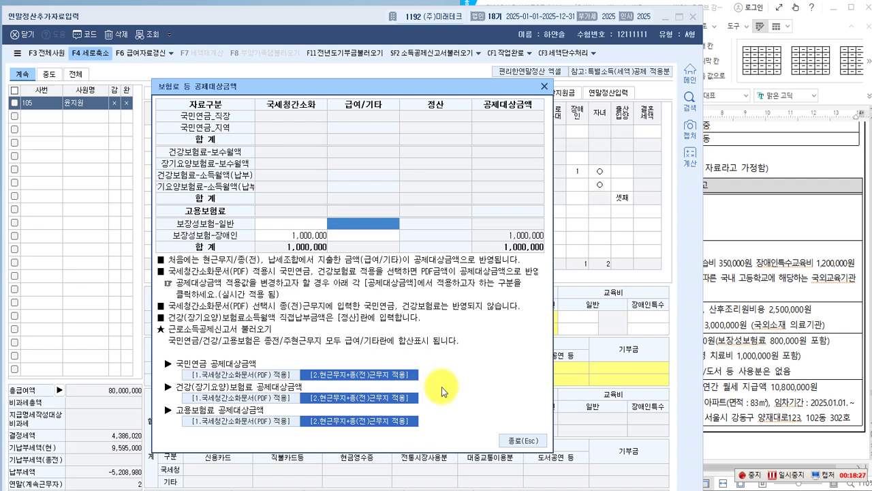
left_click(511, 441)
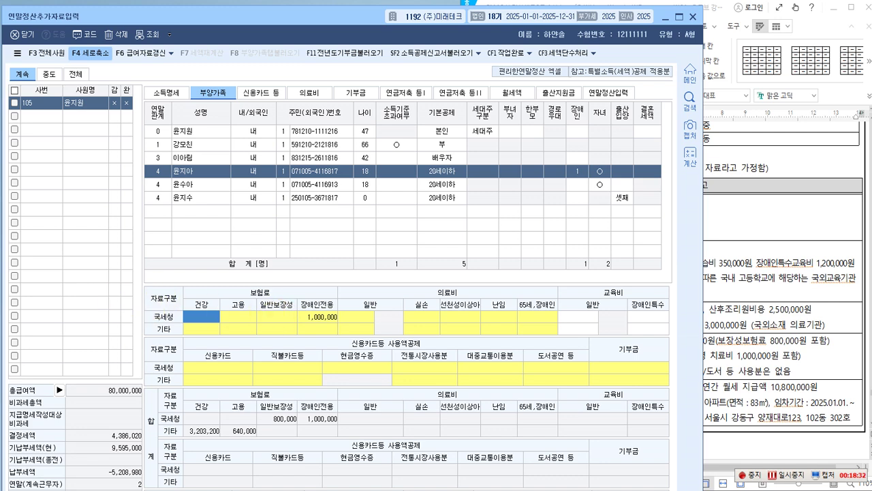
left_click(730, 298)
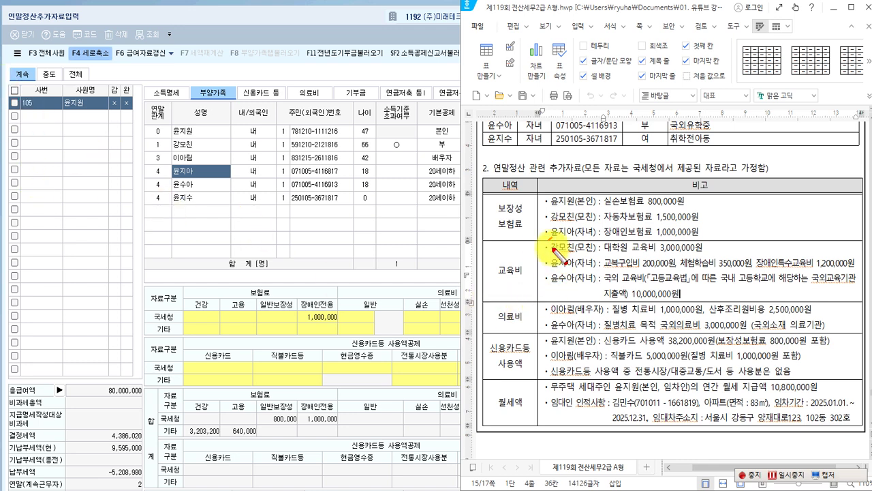
Strike out the mother's graduate tuition; mark the child's 200,000 uniform, 350,000 field-trip, 1,200,000 special-education costs.
left_click_drag(553, 249, 719, 246)
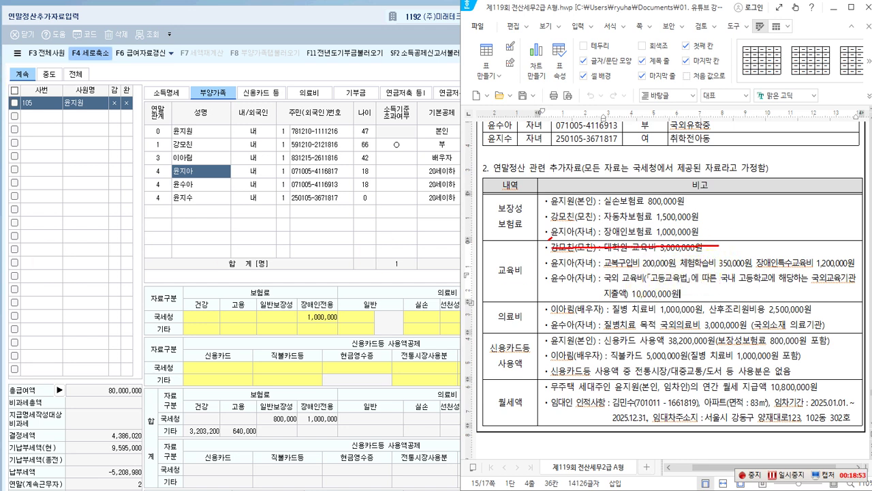
left_click_drag(548, 257, 600, 272)
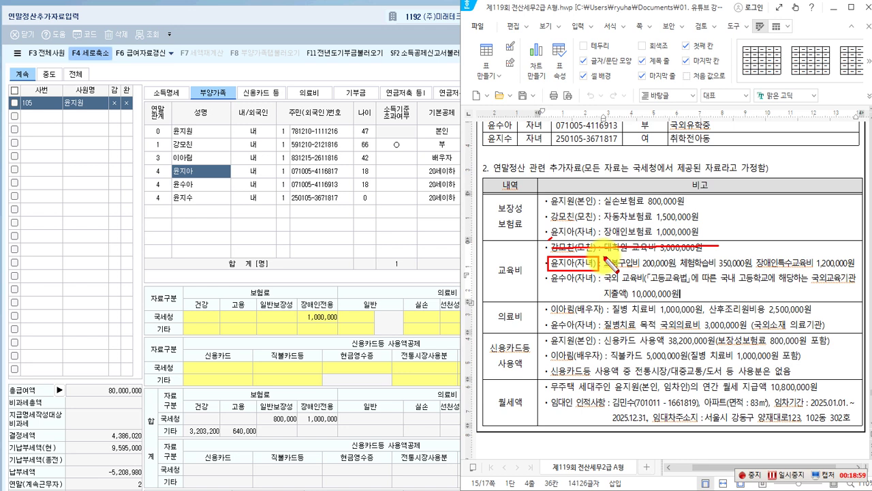
mouse_move(603, 258)
left_mouse_down()
mouse_move(688, 280)
mouse_move(677, 275)
left_mouse_up()
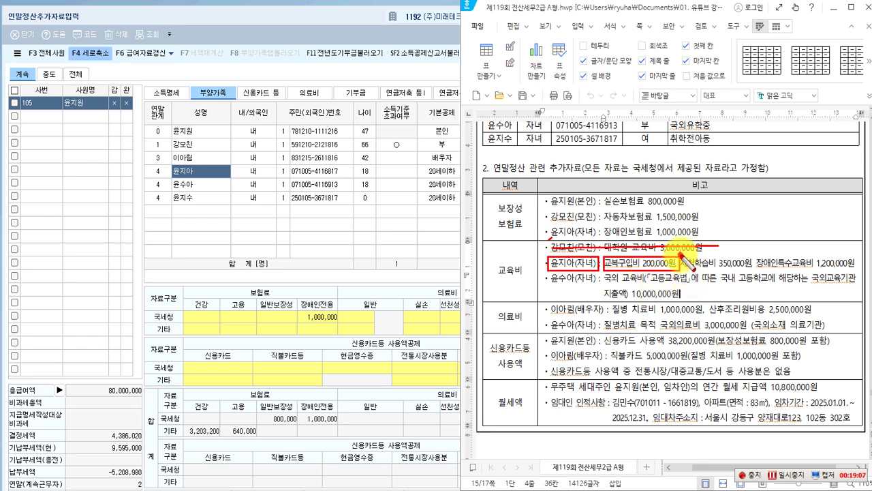
left_click_drag(677, 254, 751, 271)
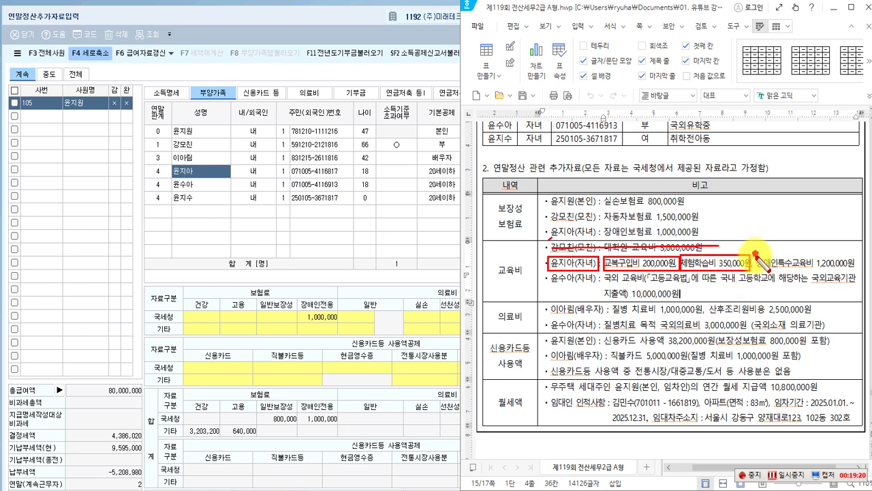
mouse_move(755, 253)
left_mouse_down()
mouse_move(805, 272)
mouse_move(856, 270)
left_mouse_up()
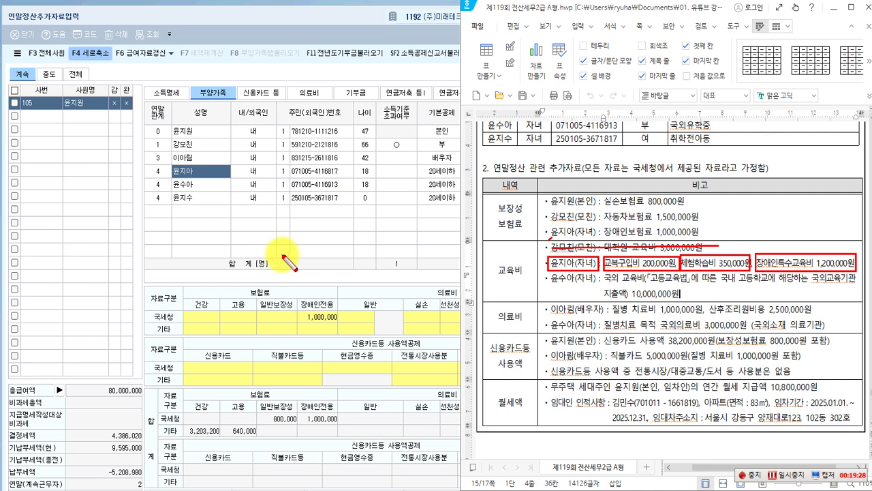
key("Escape")
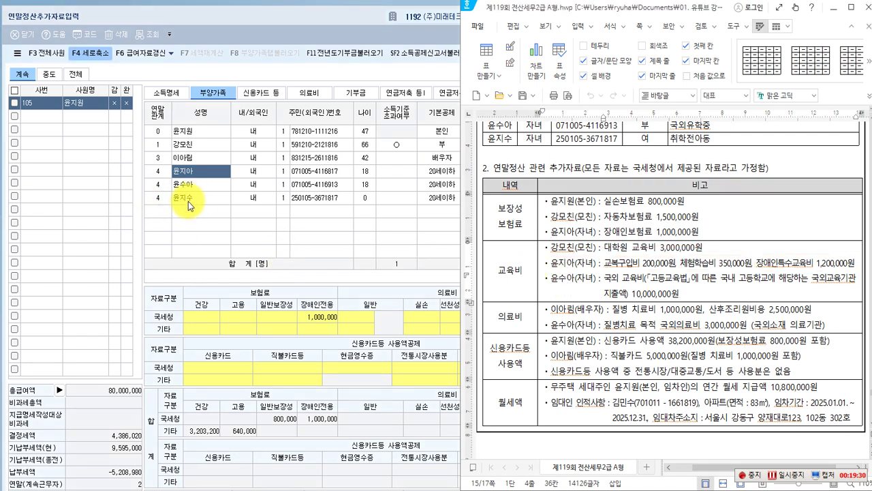
left_click(196, 171)
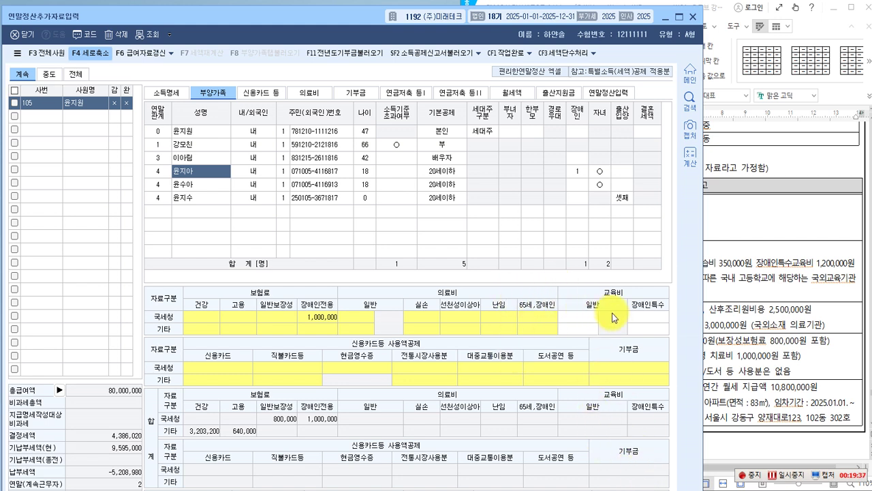
Enter the child's 500,000 general 교육비 under 국세청 with education type 2.초중고.
left_click(587, 316)
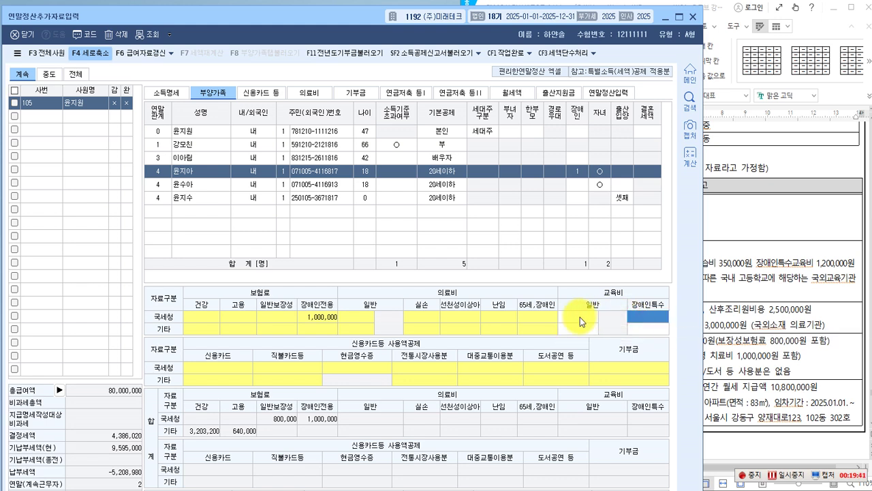
left_click(579, 317)
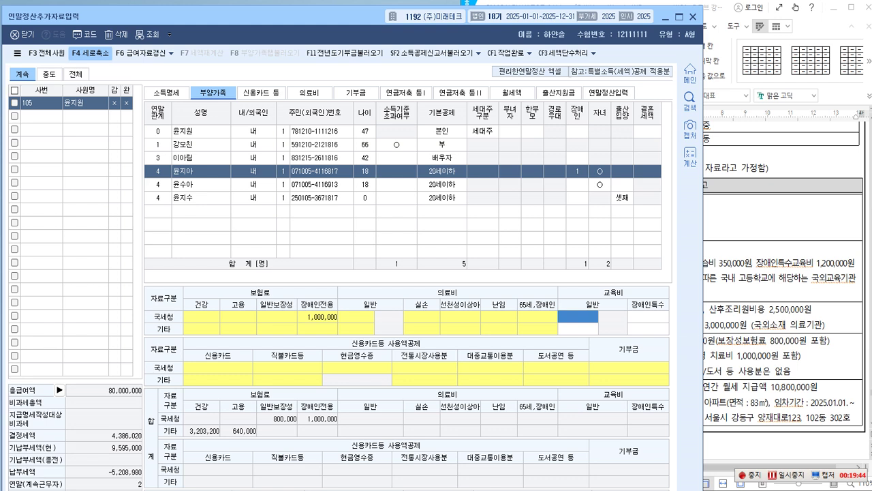
left_click(596, 317)
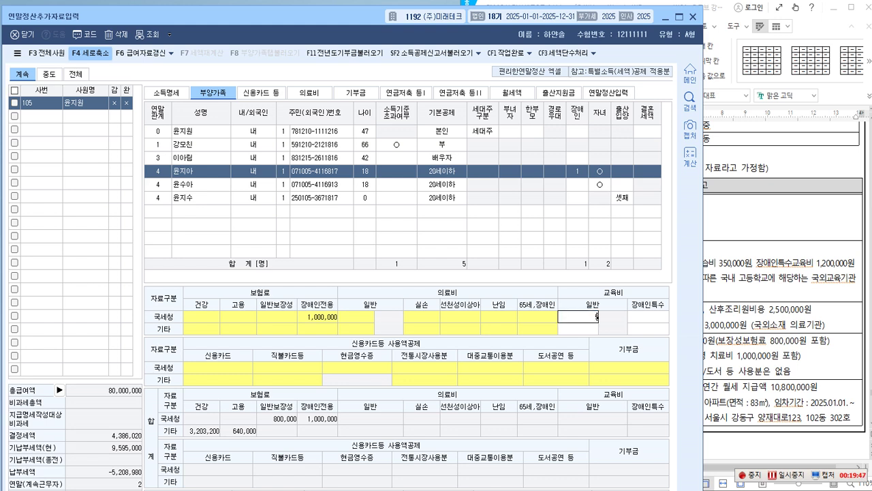
key("Return")
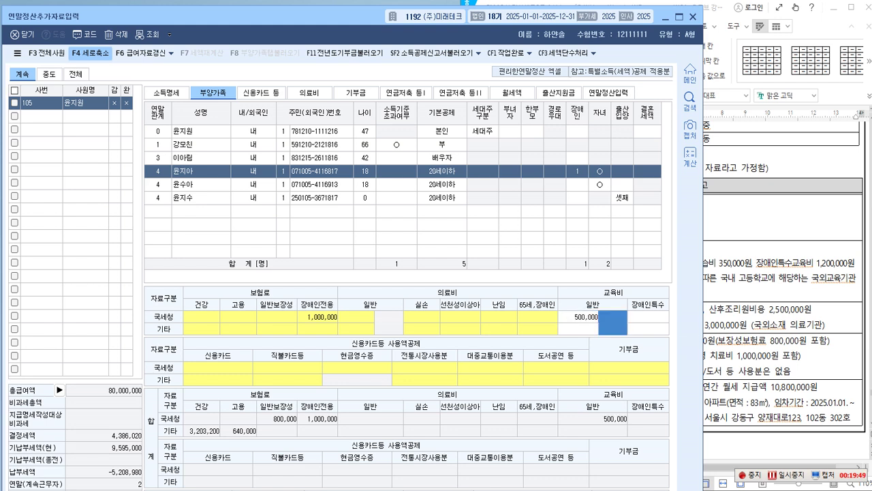
left_click(612, 328)
left_click_drag(222, 21, 230, 0)
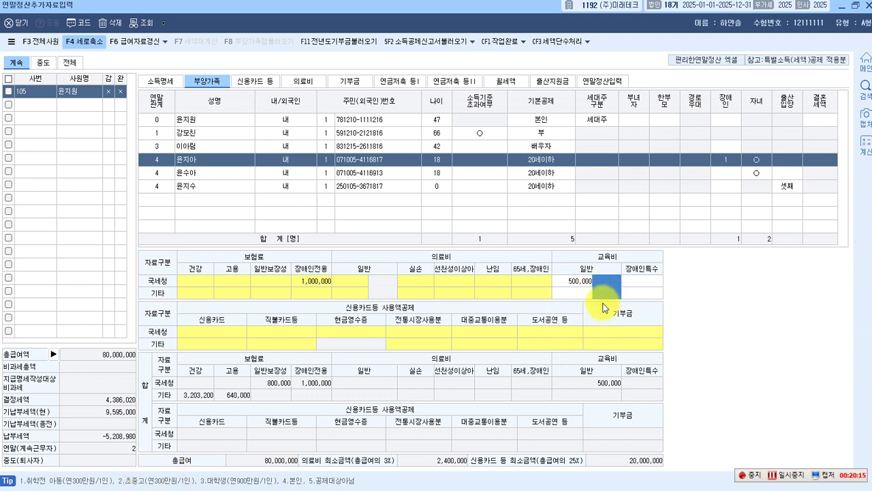
type("2")
key("Return")
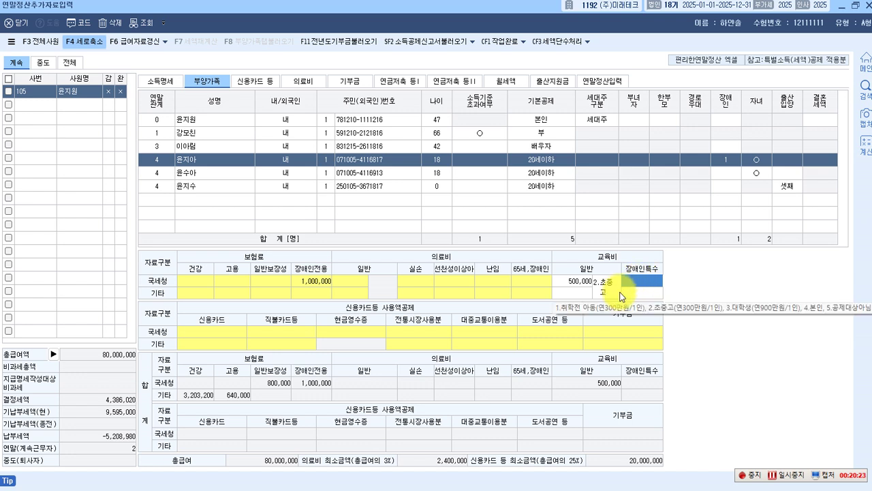
Enter 1,200,000 as the 장애인특수 education expense and bring the exam document forward.
type("1,200,000")
key("Return")
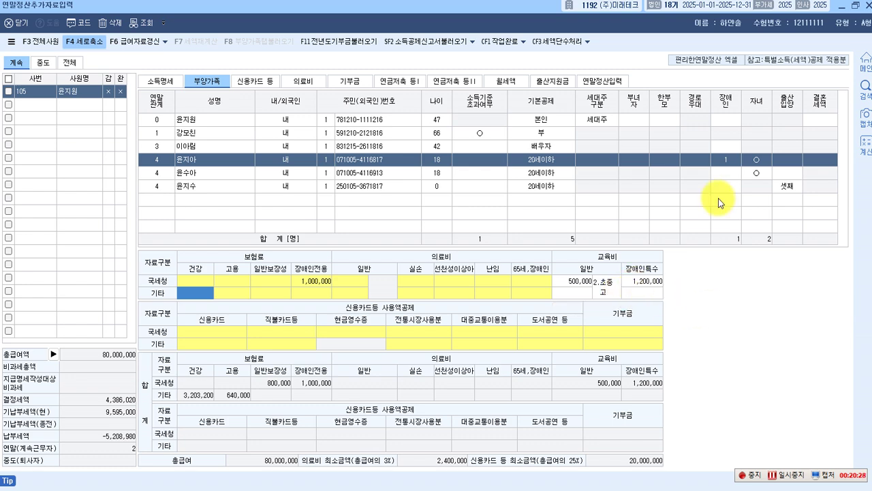
left_click(856, 4)
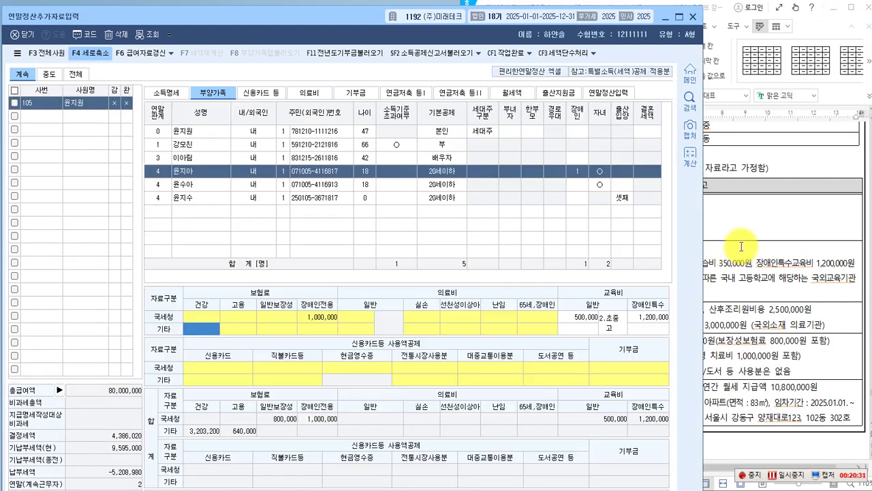
left_click(720, 258)
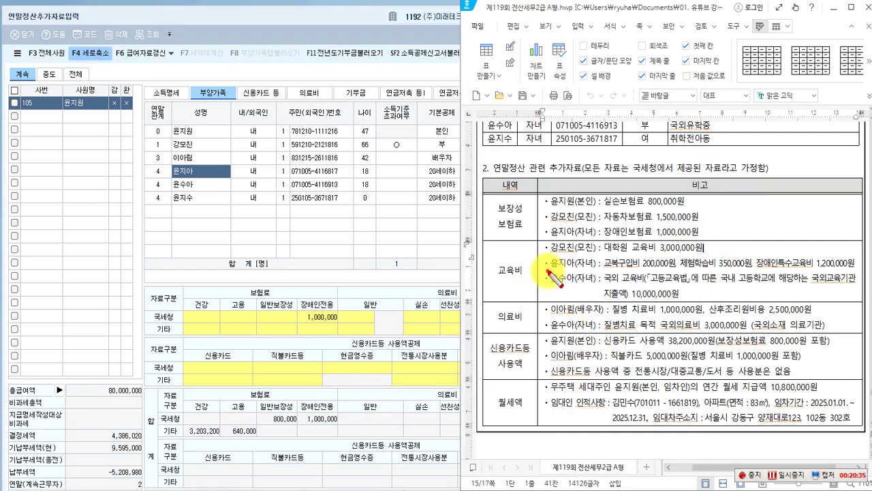
left_click_drag(548, 272, 598, 284)
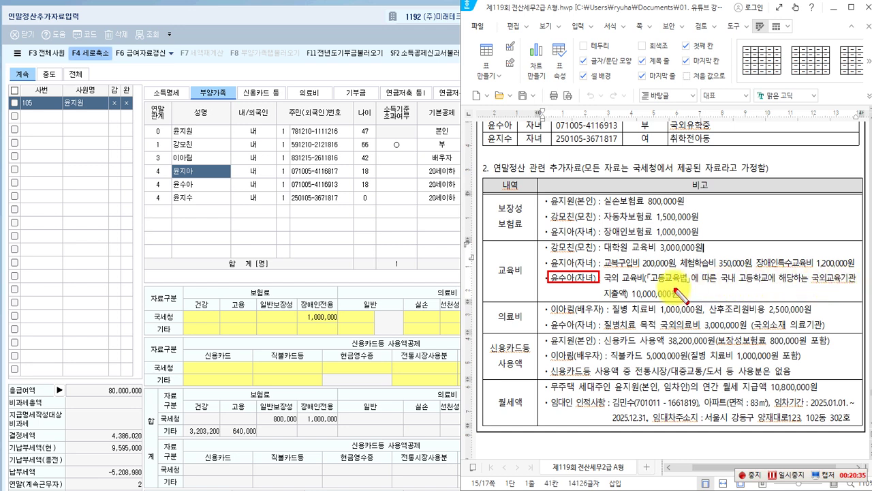
left_click_drag(628, 285, 681, 303)
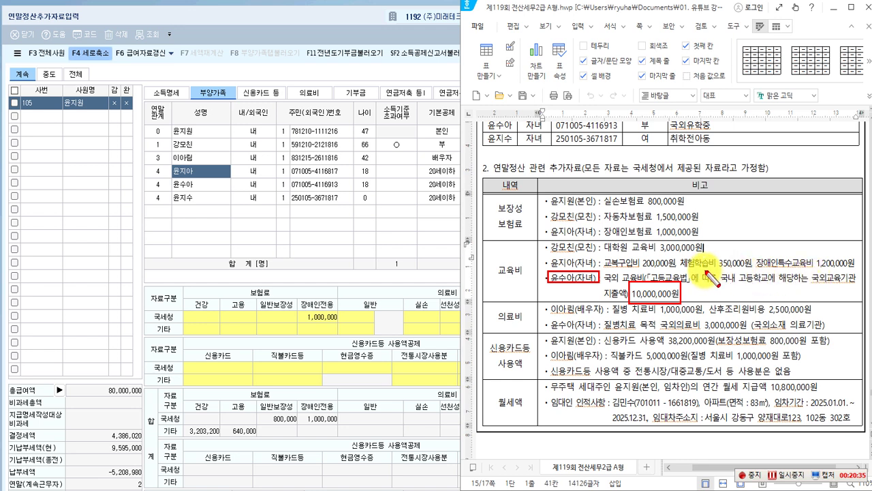
left_click_drag(715, 259, 857, 288)
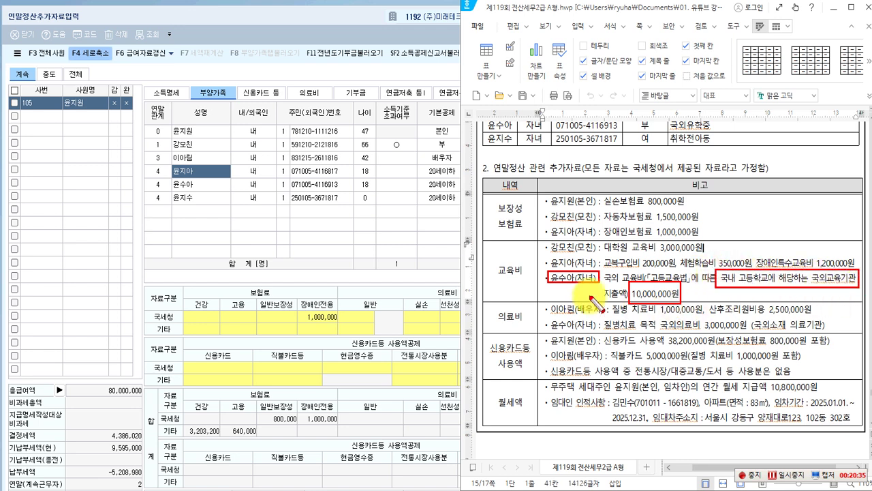
key("Escape")
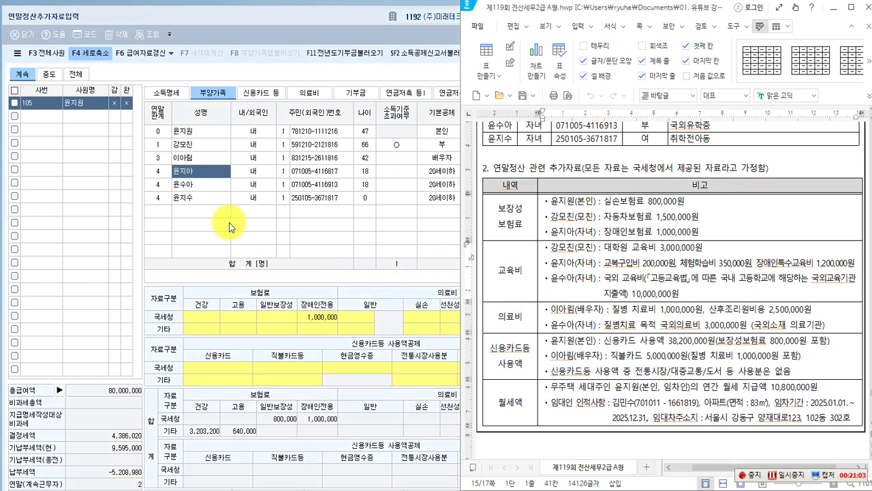
left_click(186, 189)
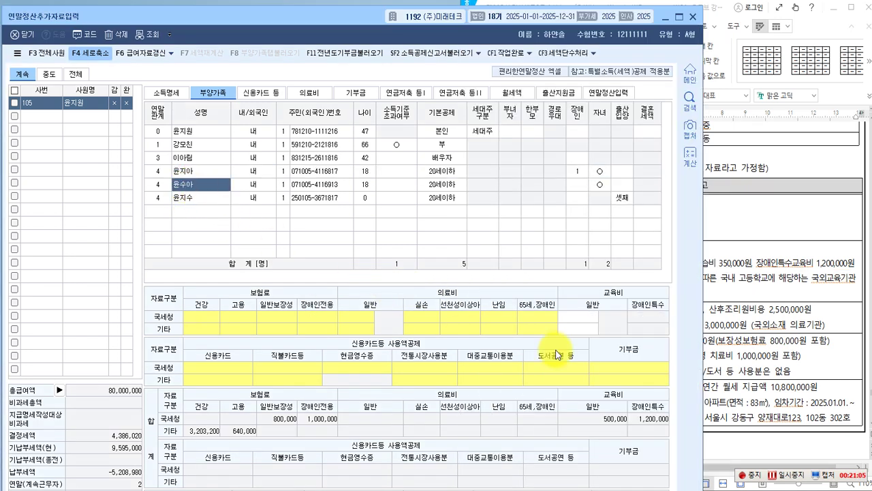
Enter 3,000,000 as the second child's 교육비 일반 amount with type 2.초중고, then maximize the window.
left_click(582, 317)
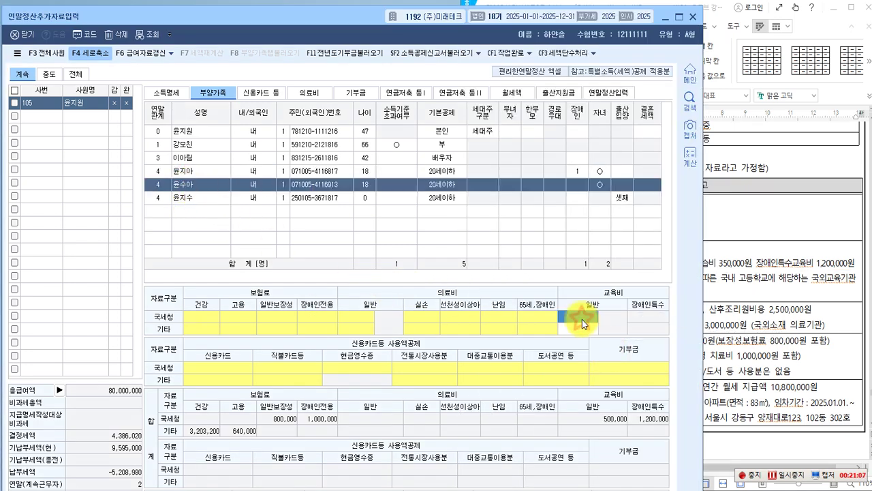
left_click(581, 319)
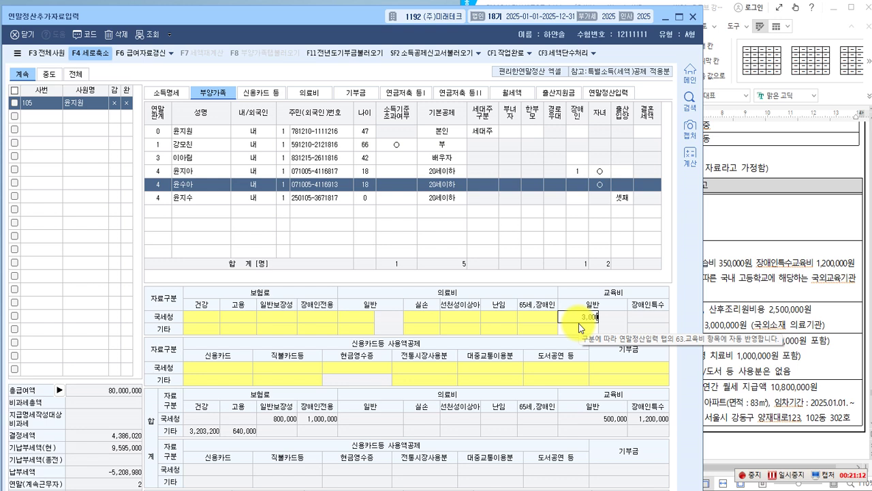
type("3000000")
key("Return")
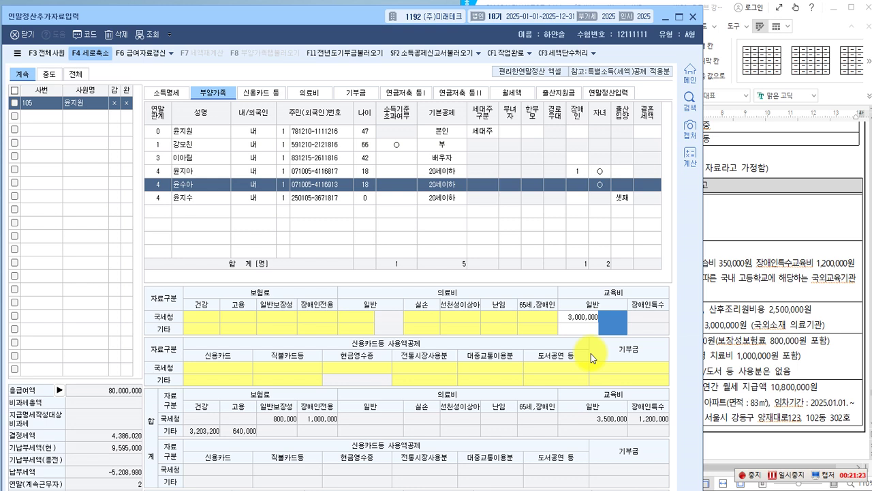
type("2")
key("Return")
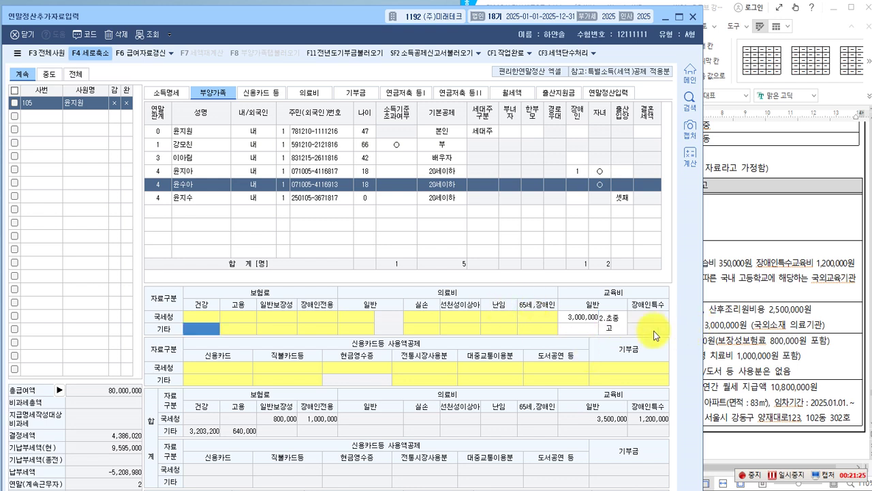
left_click(610, 326)
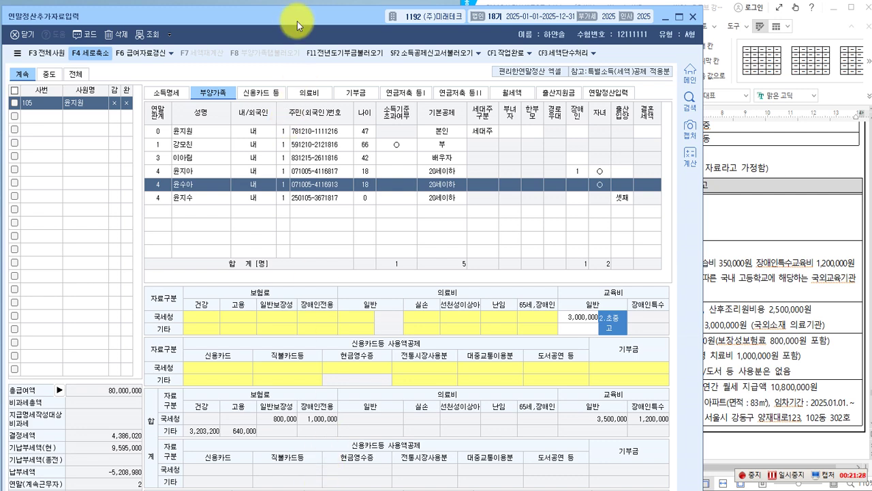
left_click_drag(297, 21, 299, 1)
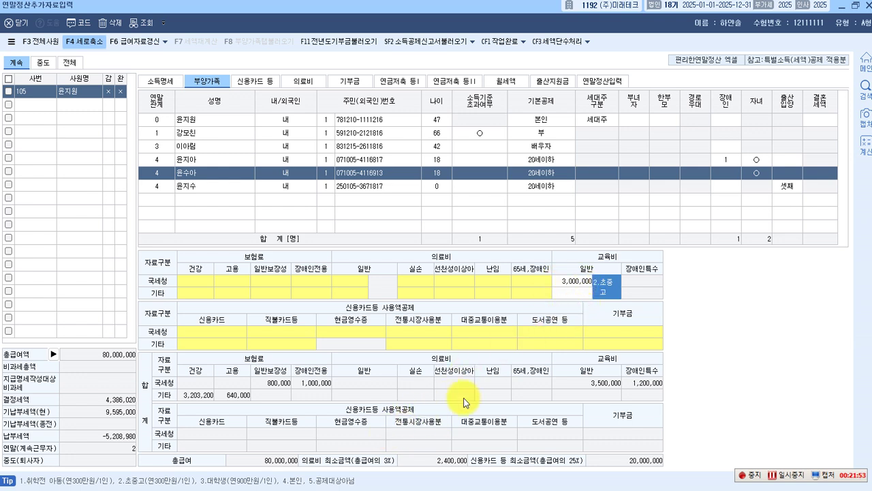
left_click(854, 10)
left_click(709, 331)
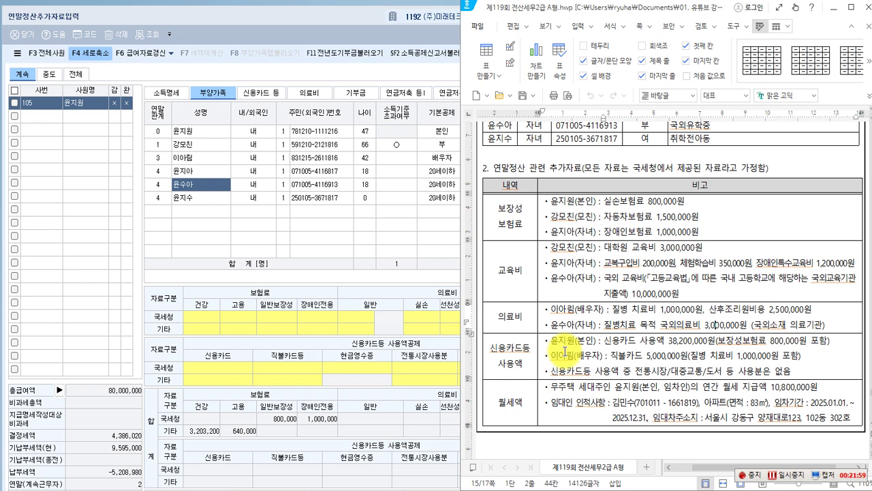
scroll(564, 351, "down", 3)
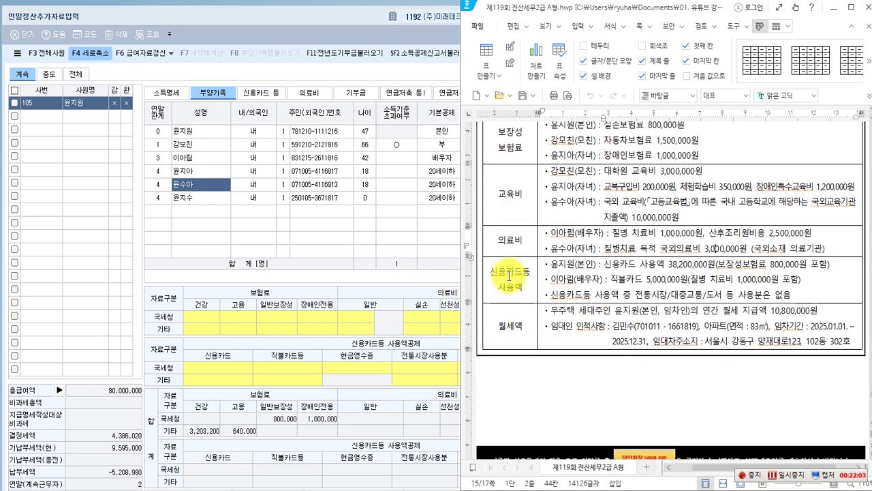
left_click(551, 233)
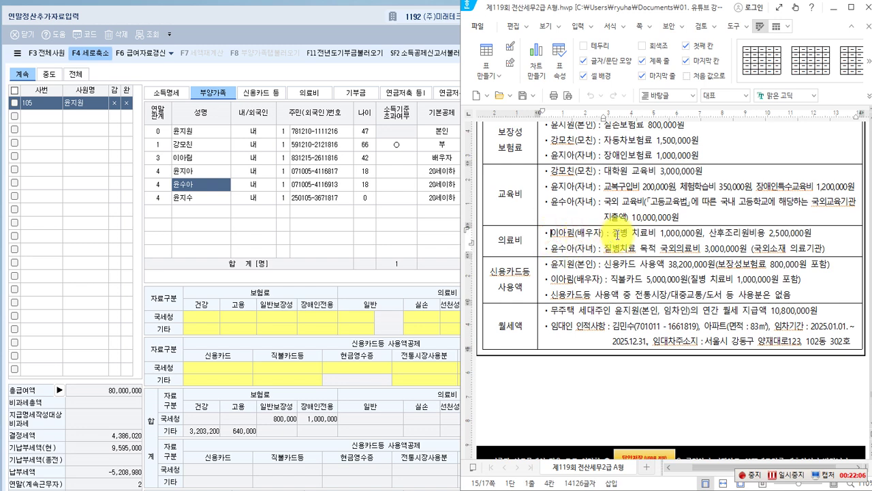
left_click(661, 234)
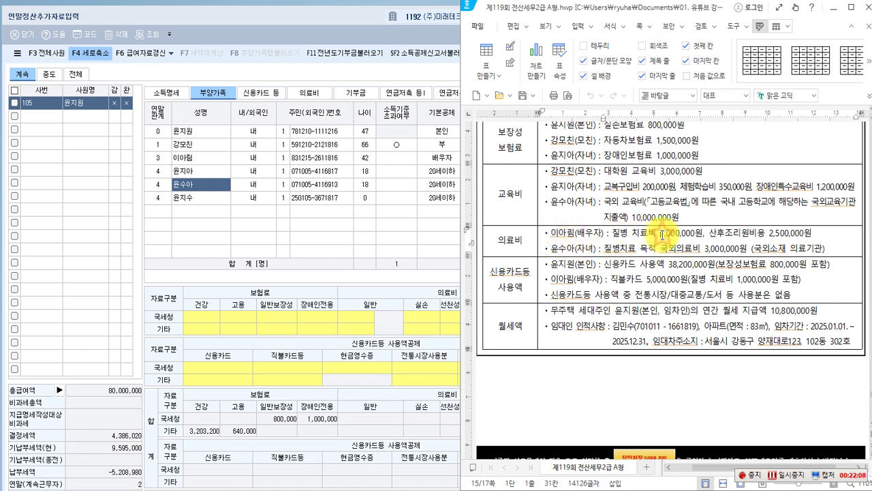
left_click(769, 233)
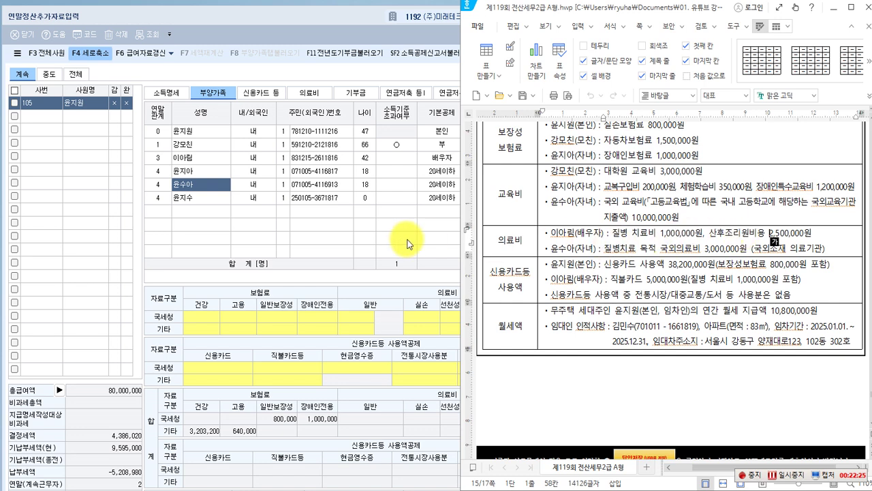
left_click(275, 232)
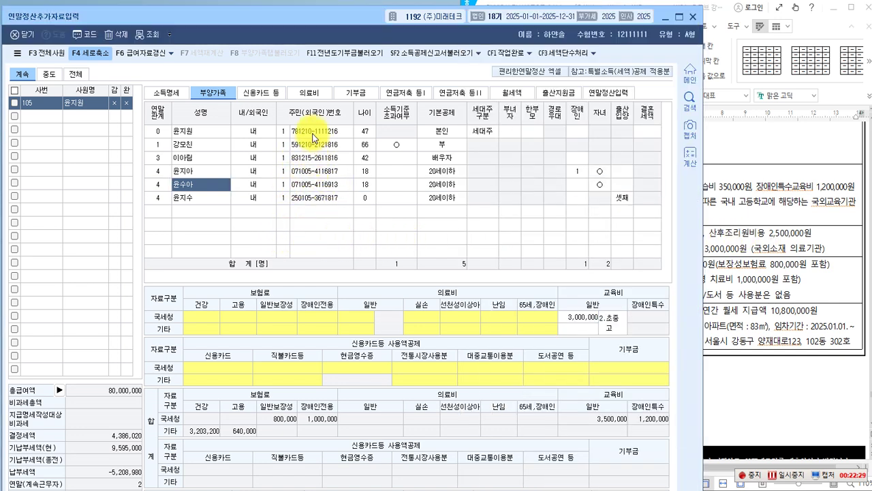
In the 의료비 statement, choose the spouse as the medical-expense recipient.
left_click(316, 100)
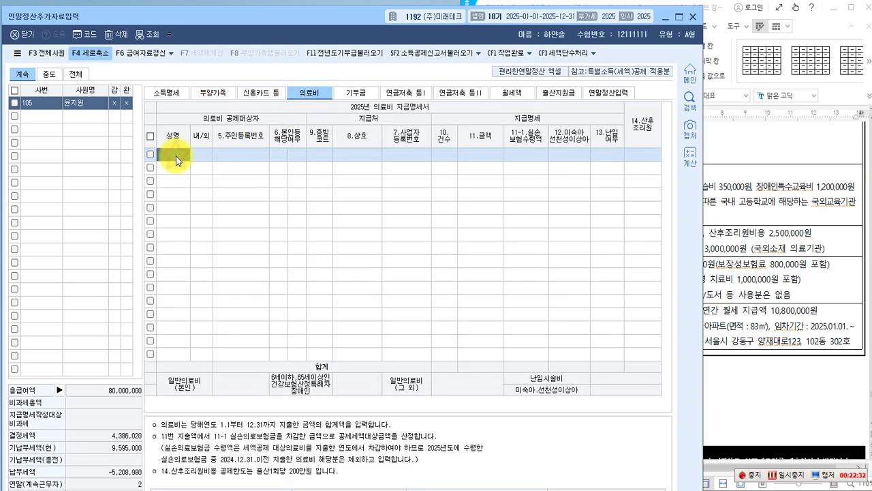
key("F2")
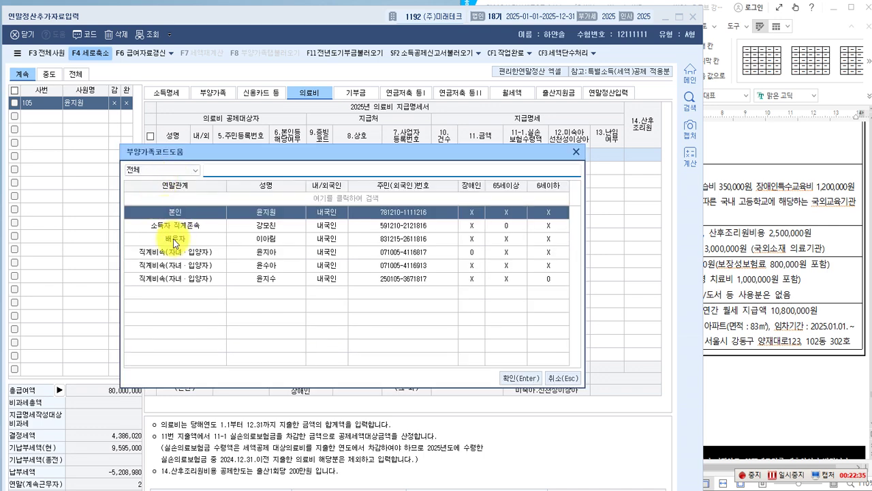
left_click(182, 240)
left_click(515, 378)
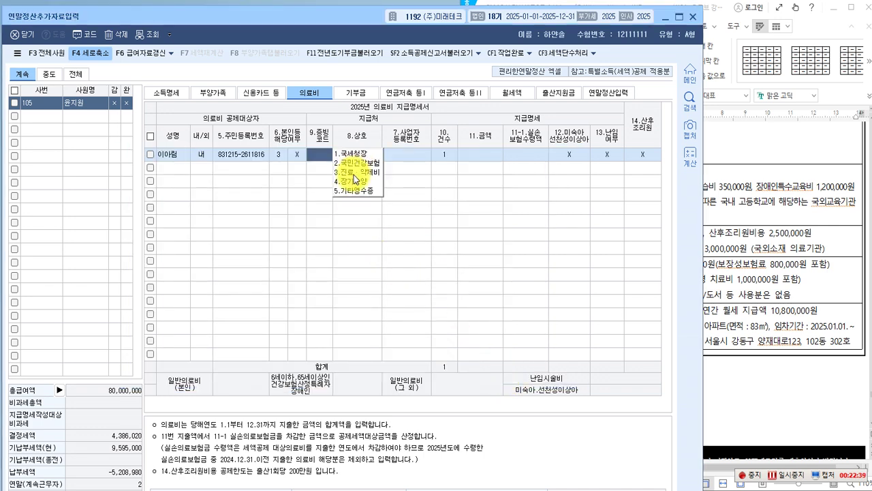
Record 1 case of 1,000,000 won with National Tax Service receipts (code 1).
left_click(360, 154)
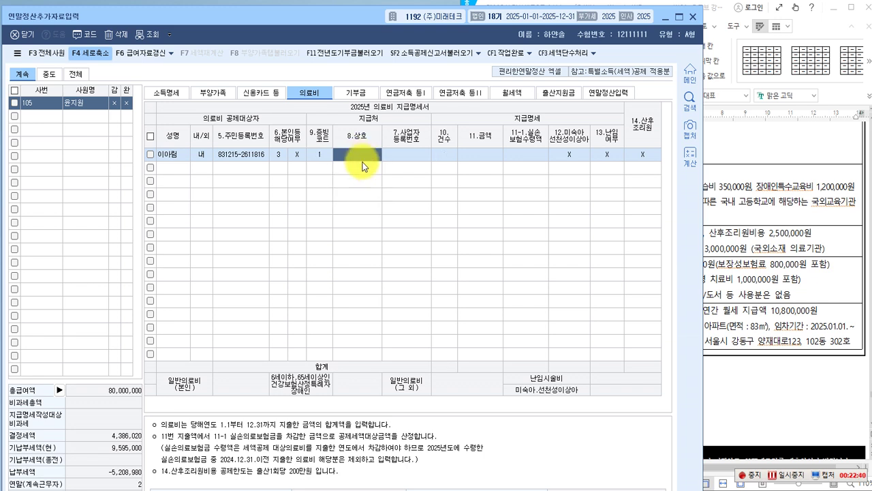
key("Return")
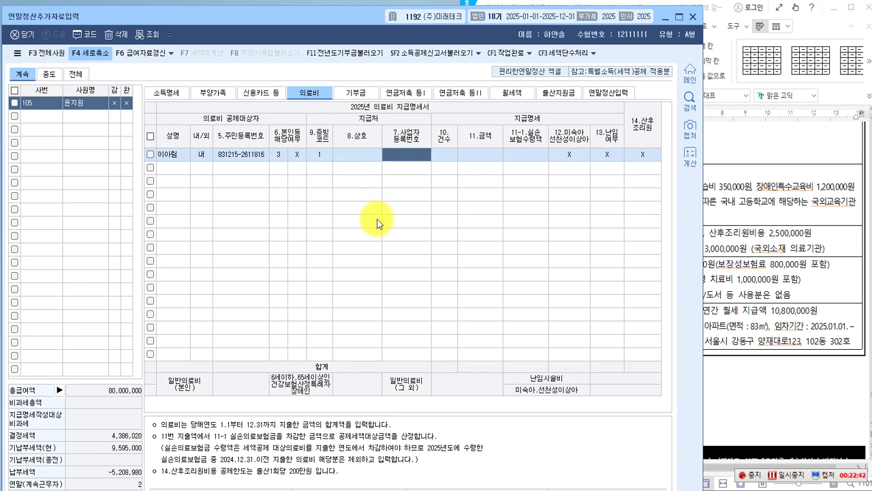
key("Return")
type("1")
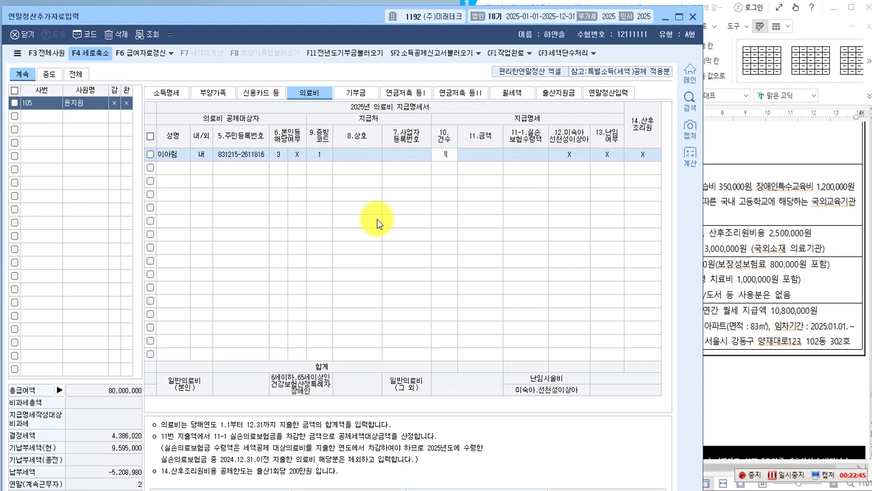
key("Return")
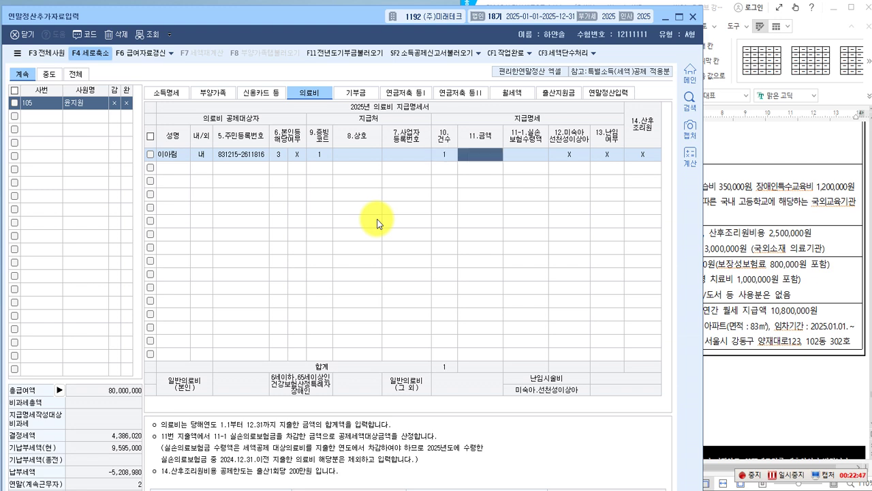
type("1000000")
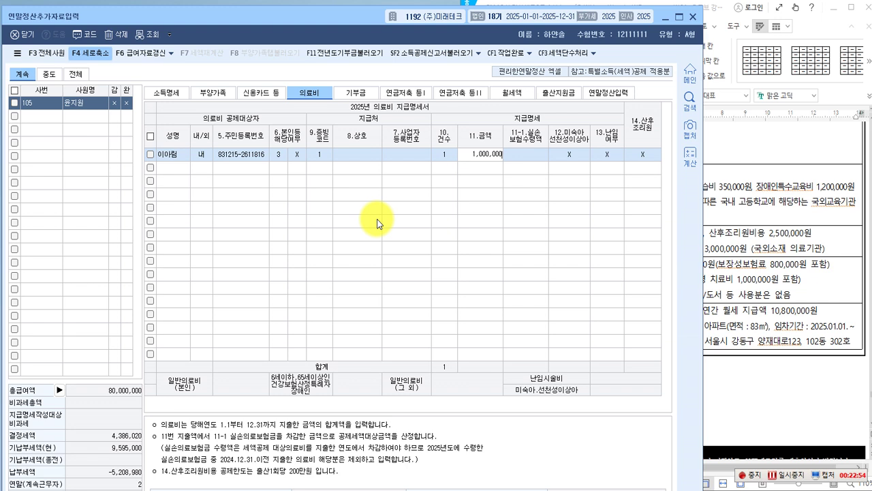
key("Return")
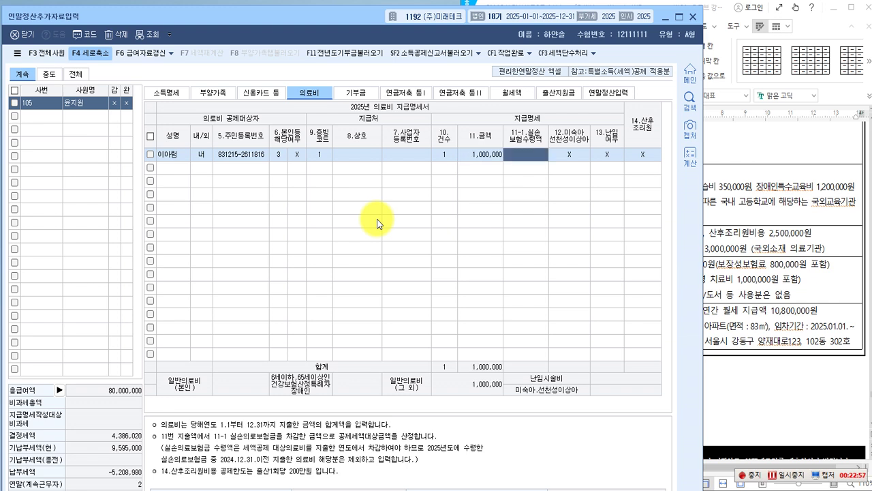
key("Return")
key("Return")
key("Return")
key("Return")
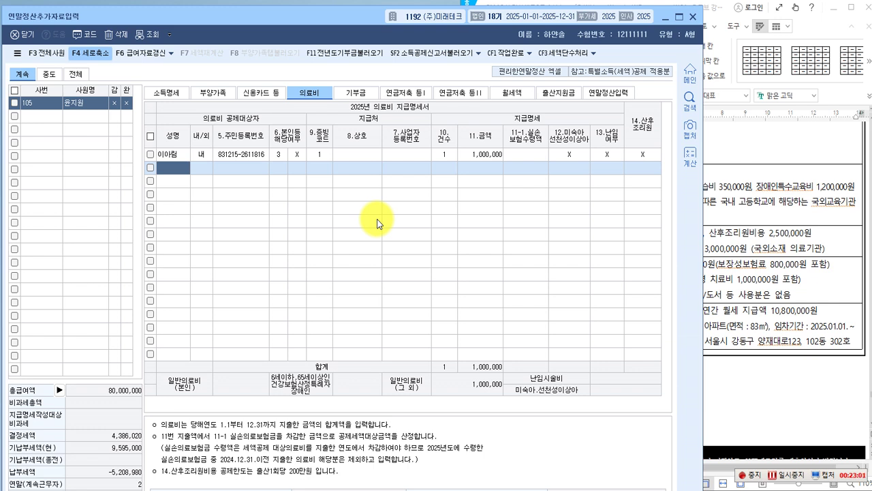
key("F2")
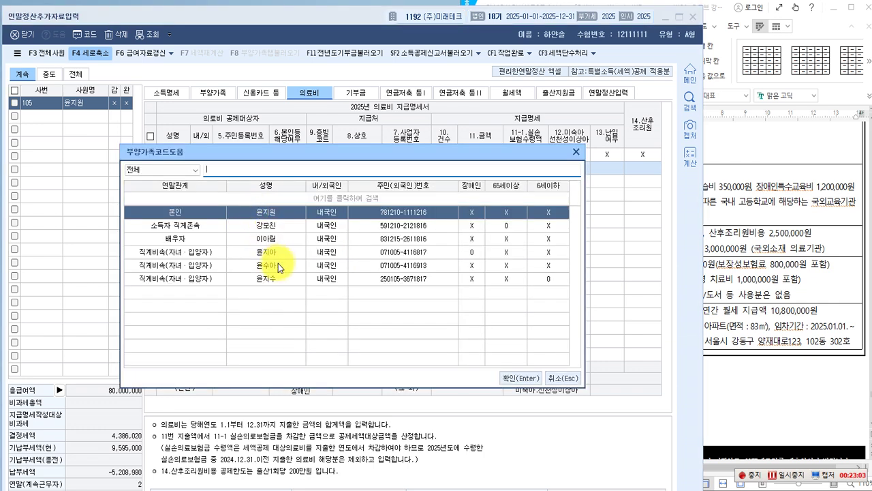
Add a second spouse row with National Tax Service receipts (code 1) and 1 case.
left_click(271, 240)
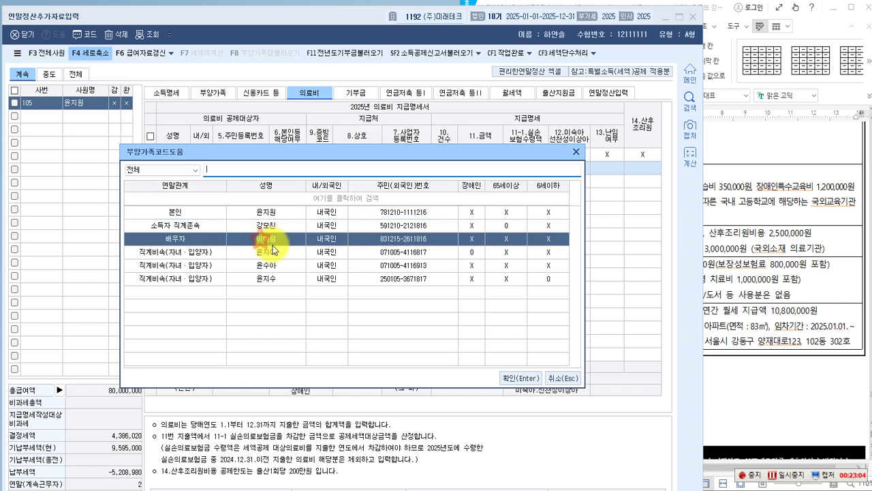
left_click(510, 376)
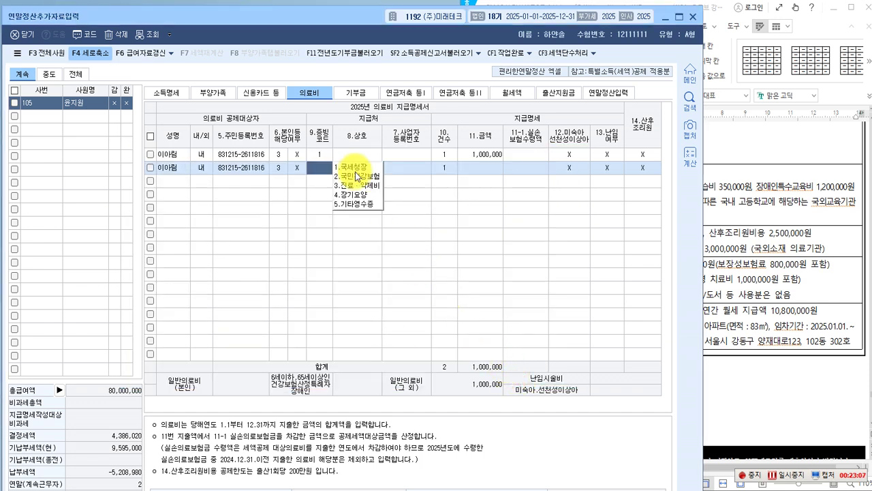
left_click(351, 166)
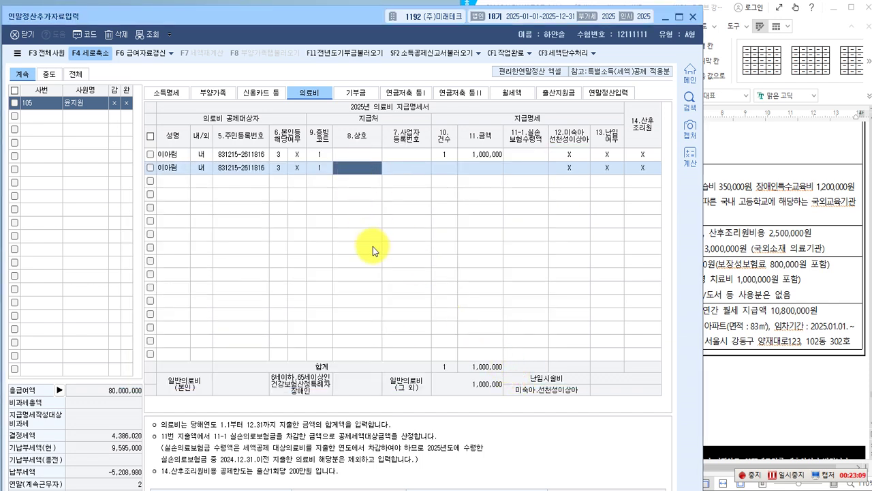
key("Return")
key("Return")
type("1")
key("Return")
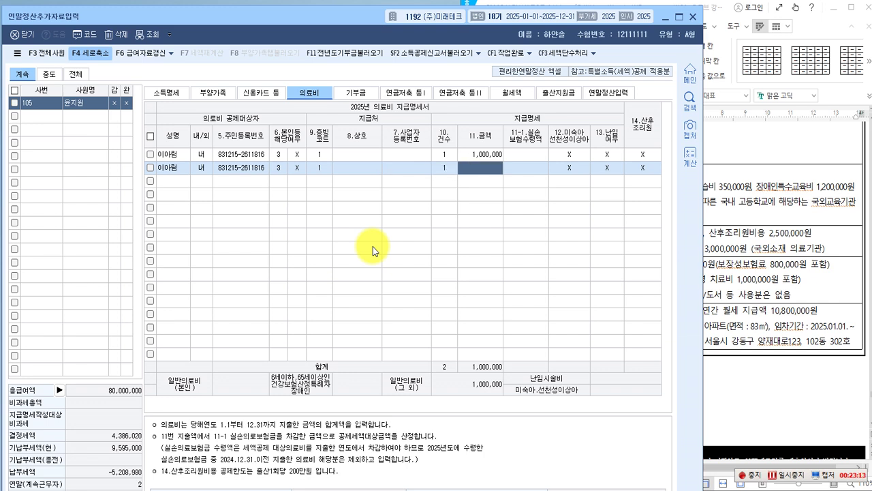
Enter 2,000,000 won for that row, set 14.산후조리원 to 0, then view the exam document.
type("2000000")
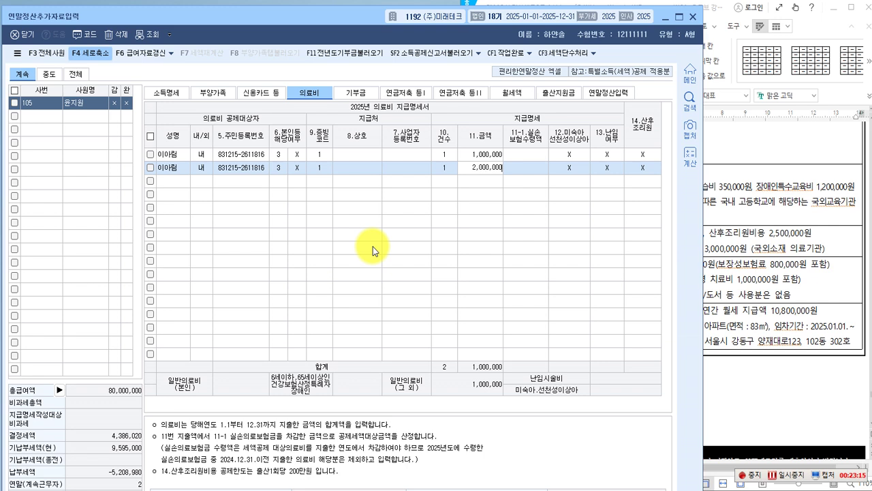
key("Return")
key("Return")
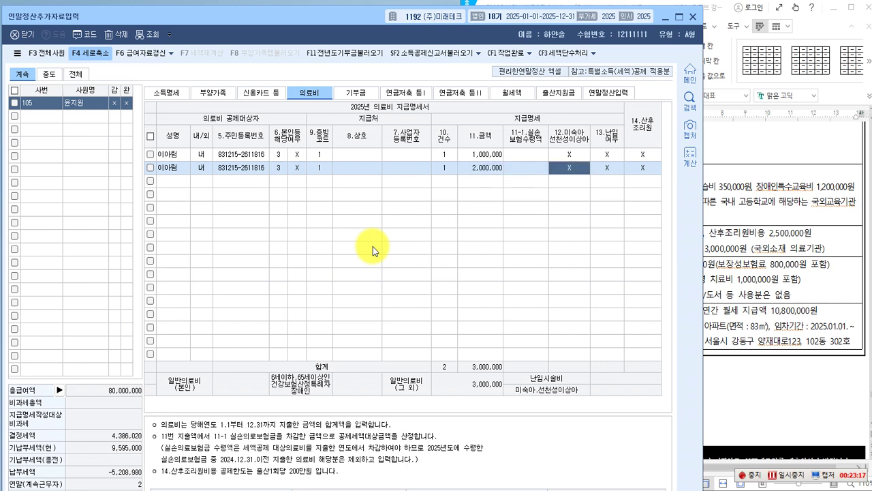
key("Return")
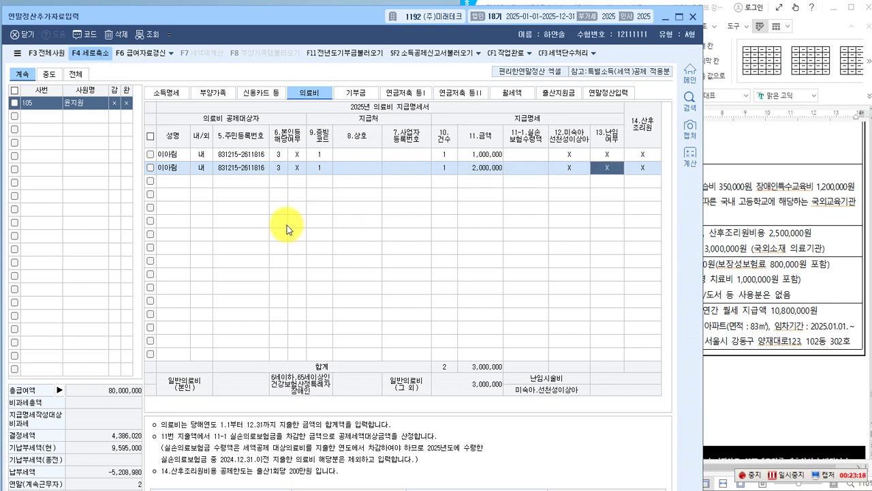
left_click(643, 168)
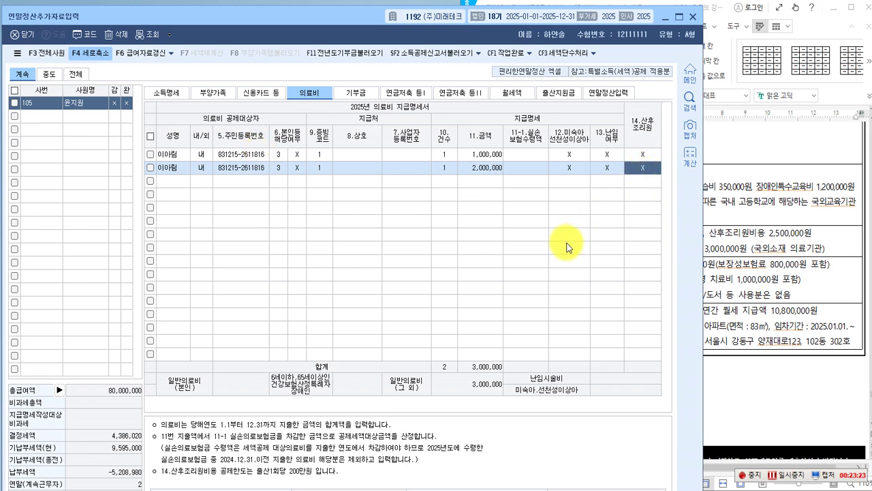
type("0")
key("Return")
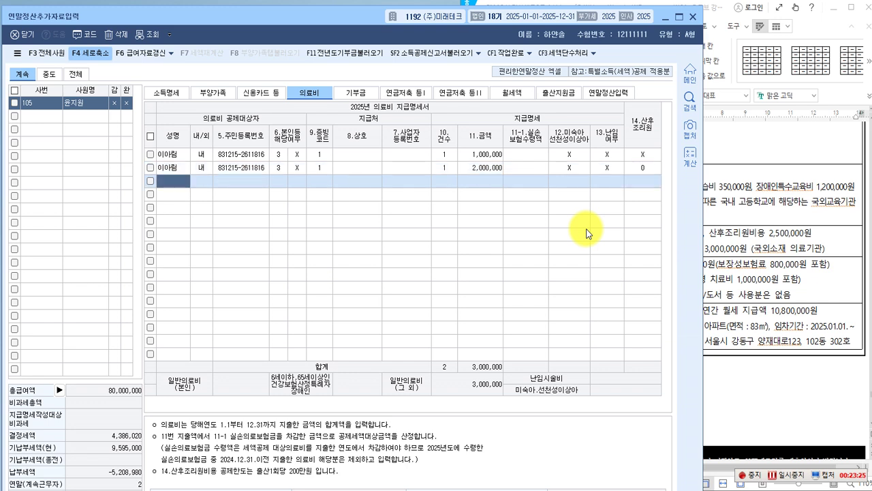
left_click(644, 167)
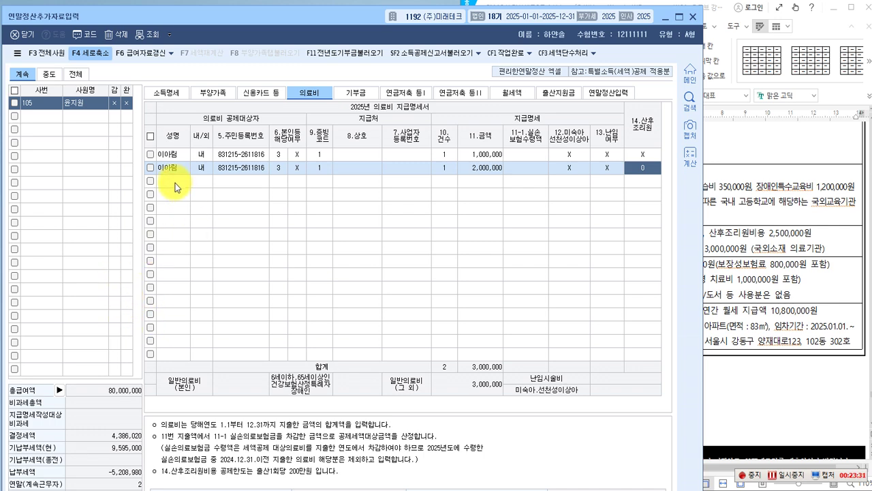
left_click(777, 346)
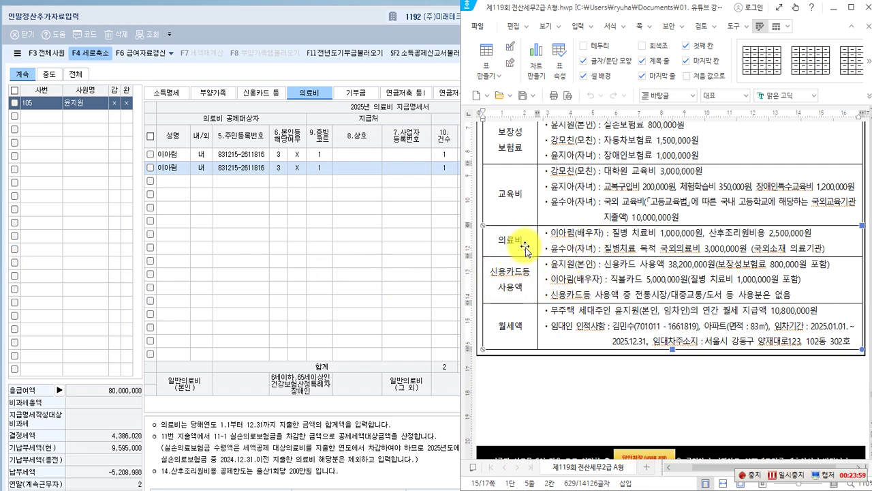
Review the 부양가족 tab's insurance, medical and education totals, then return to the exam document.
left_click(347, 239)
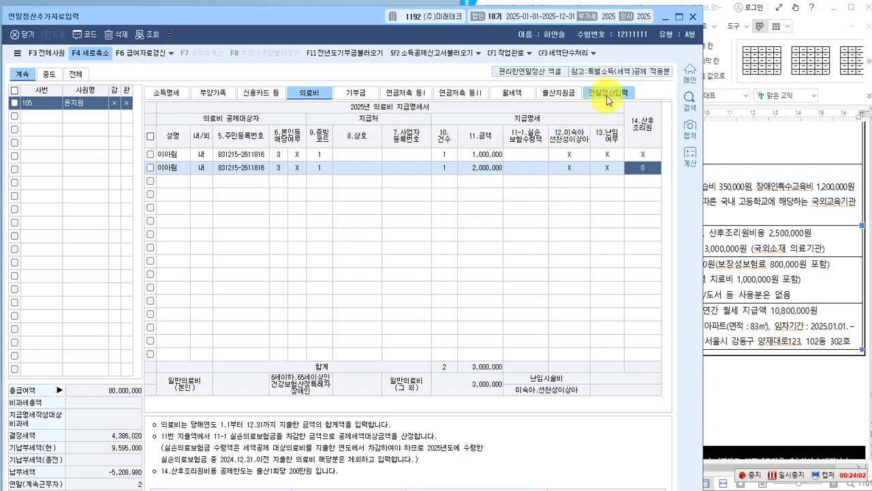
left_click(210, 91)
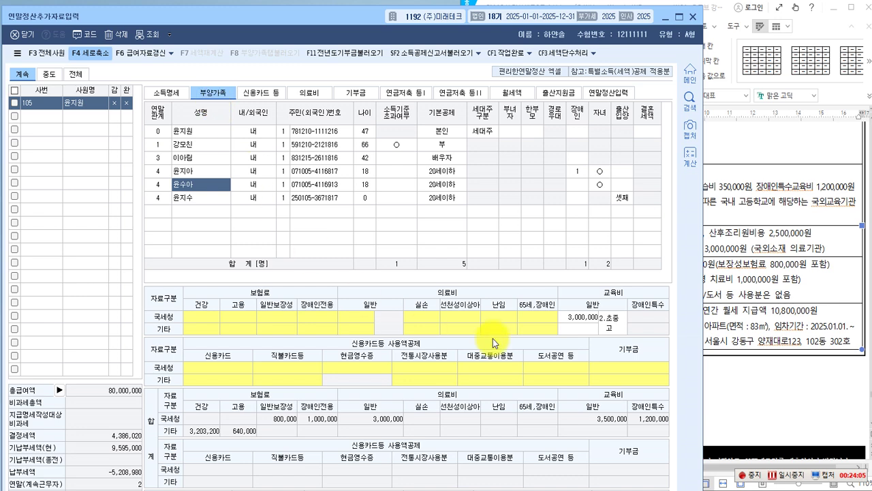
left_click(775, 341)
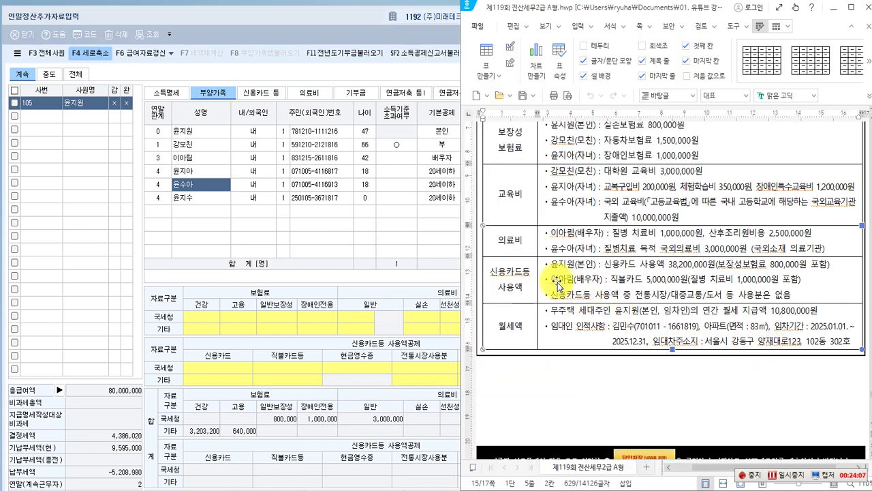
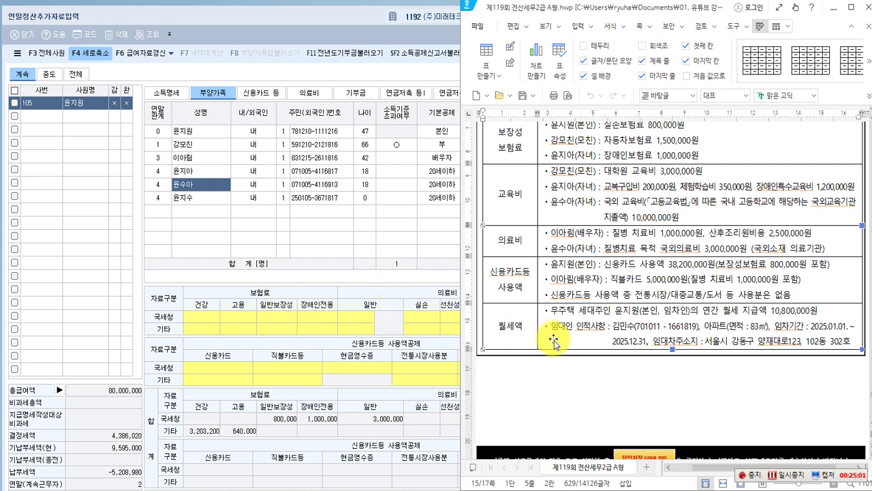
Switch to KcLep's 신용카드 등 tab to list each family member's card-usage rows.
left_click(548, 395)
left_click(340, 248)
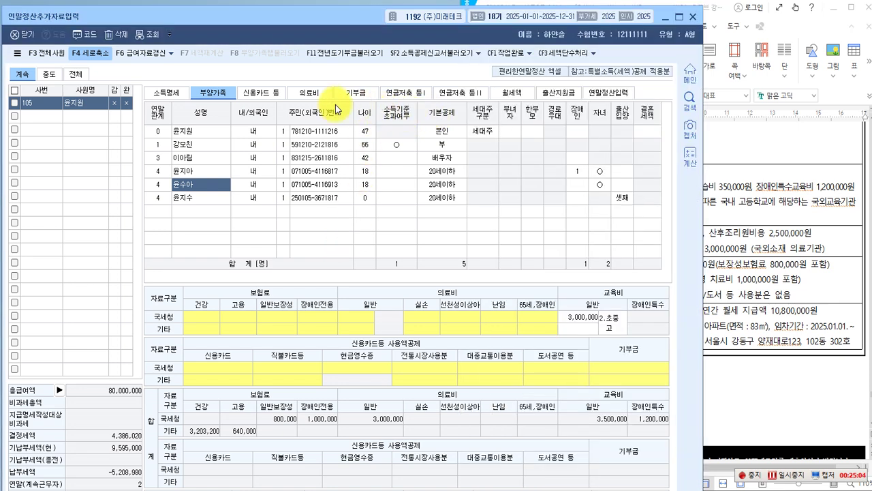
left_click(271, 95)
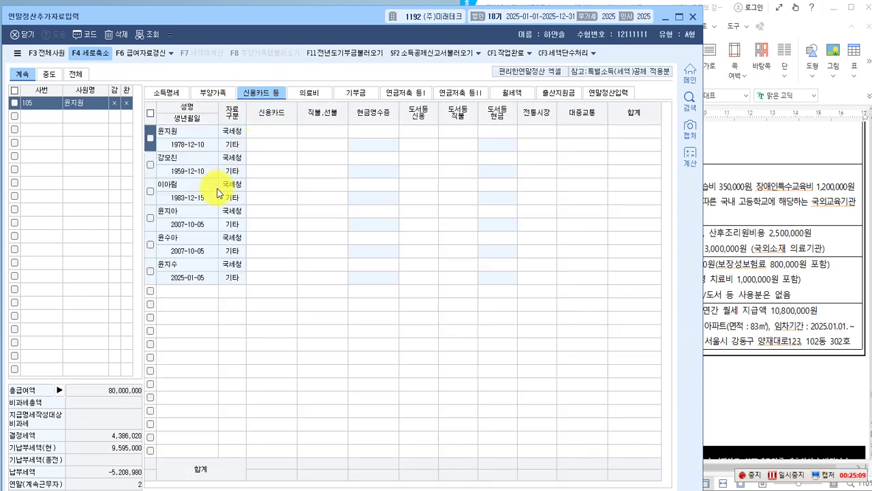
Enter 37,400,000 won as the employee's own 국세청 credit card spending.
left_click(173, 129)
left_click(279, 131)
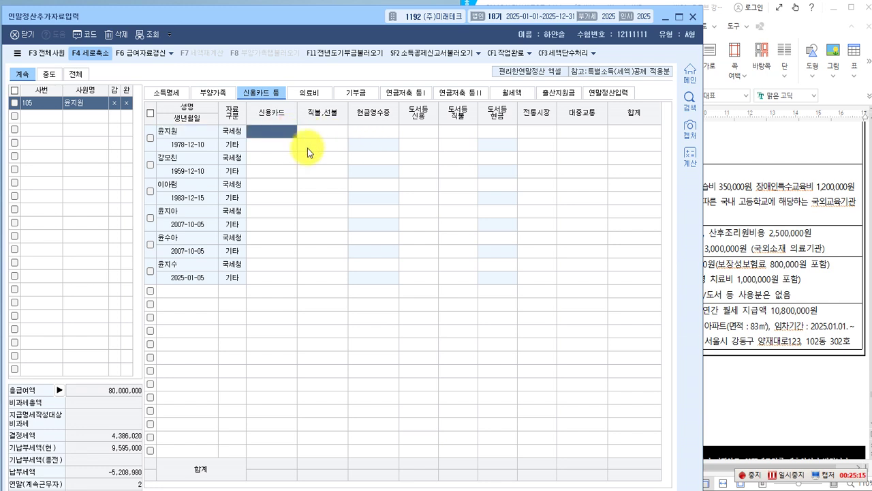
type("37,400,000")
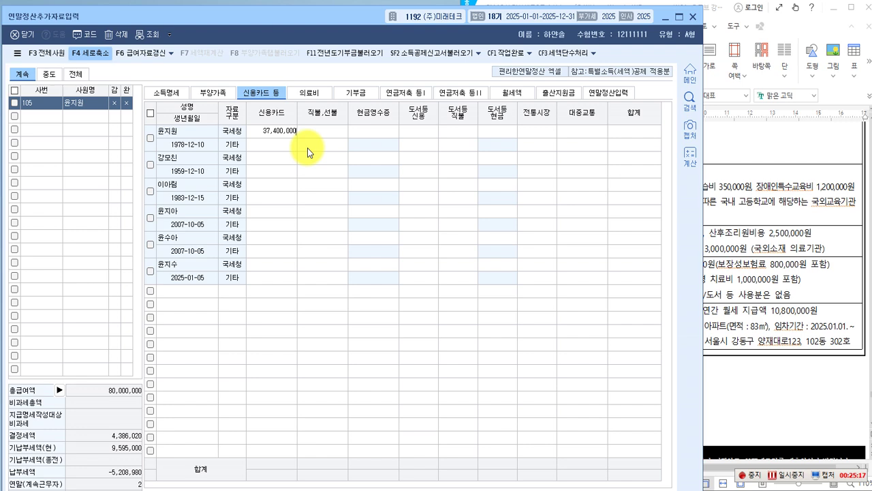
key("Return")
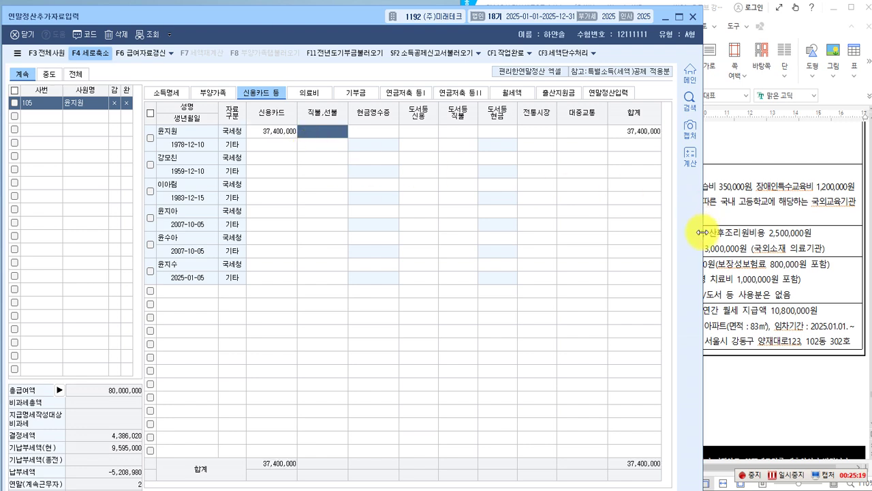
left_click(772, 265)
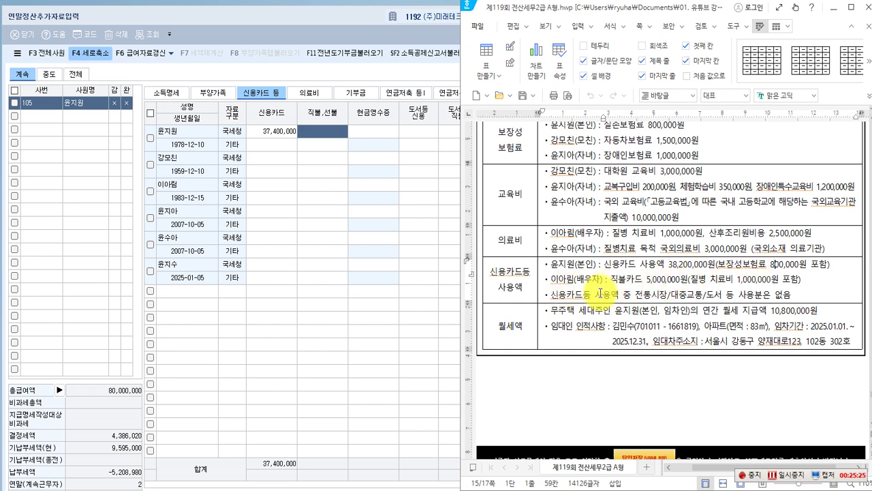
left_click(674, 281)
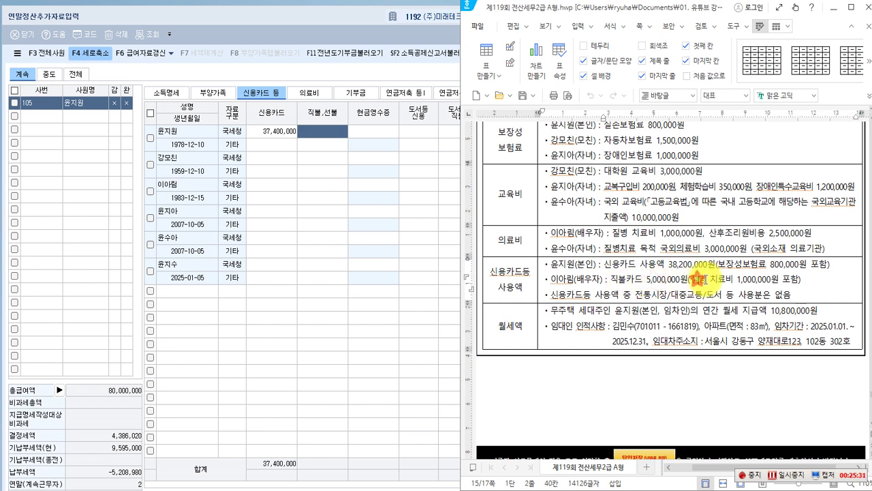
left_click(750, 279)
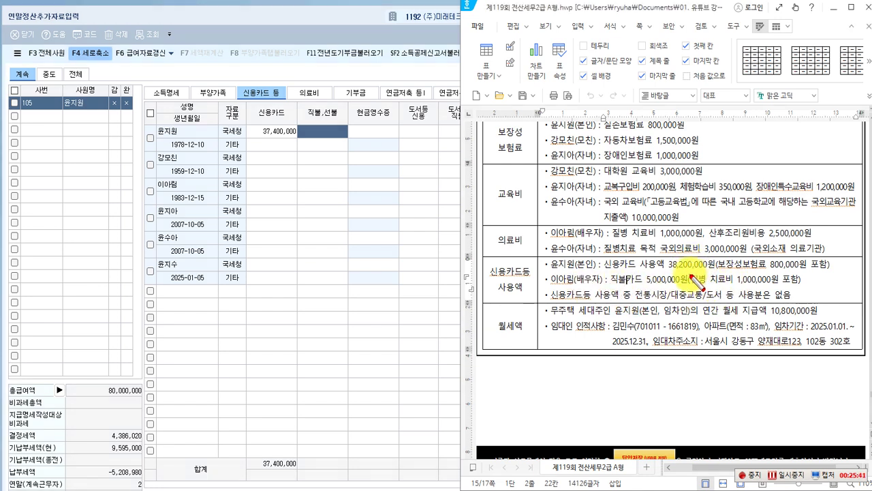
left_click_drag(689, 272, 778, 285)
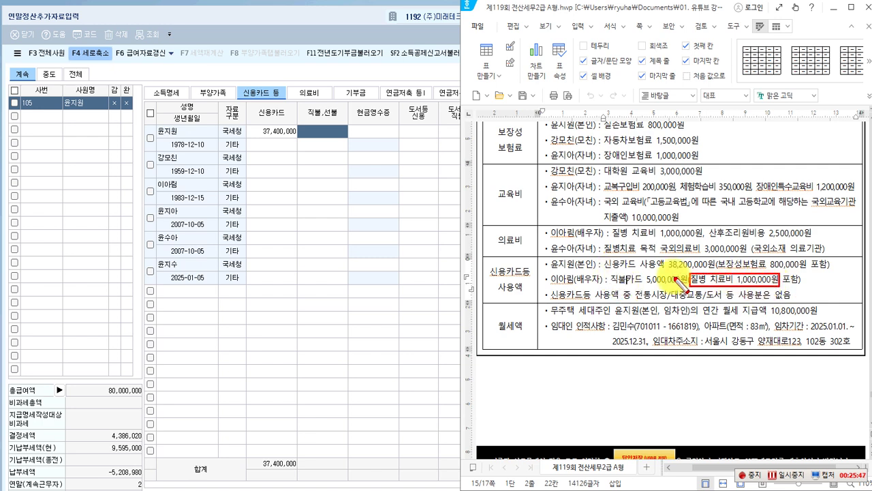
left_click_drag(609, 271, 689, 284)
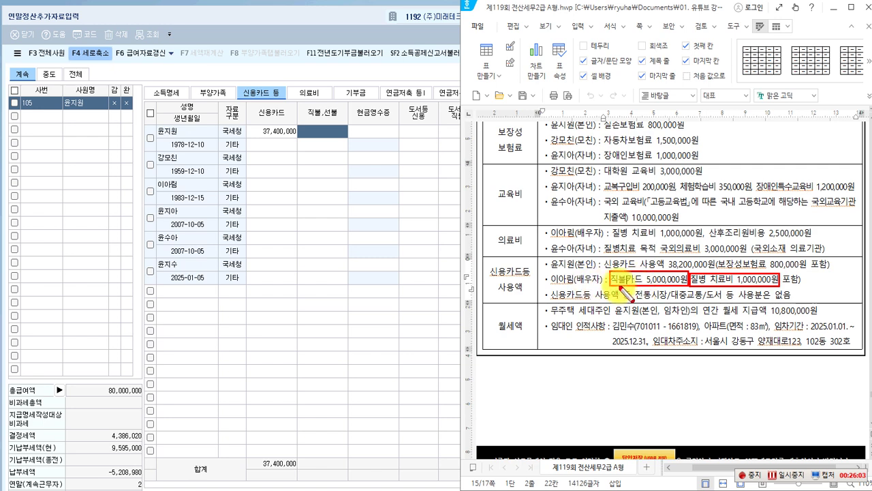
Enter 5,000,000 won of 국세청 debit/prepaid card spending on the spouse's row.
left_click(189, 194)
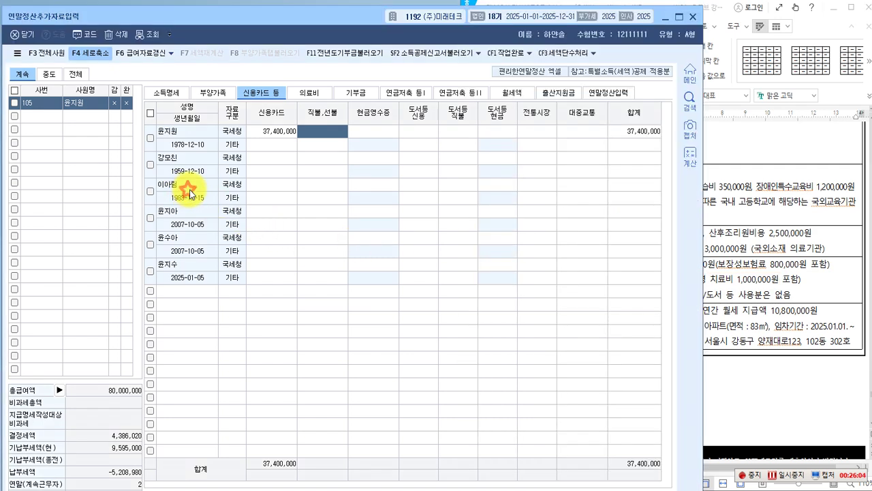
left_click(275, 186)
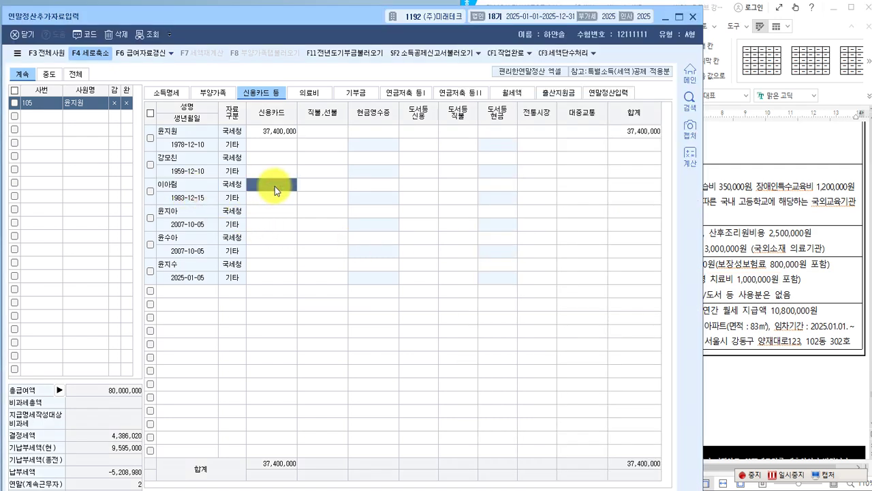
left_click(712, 266)
key("F9")
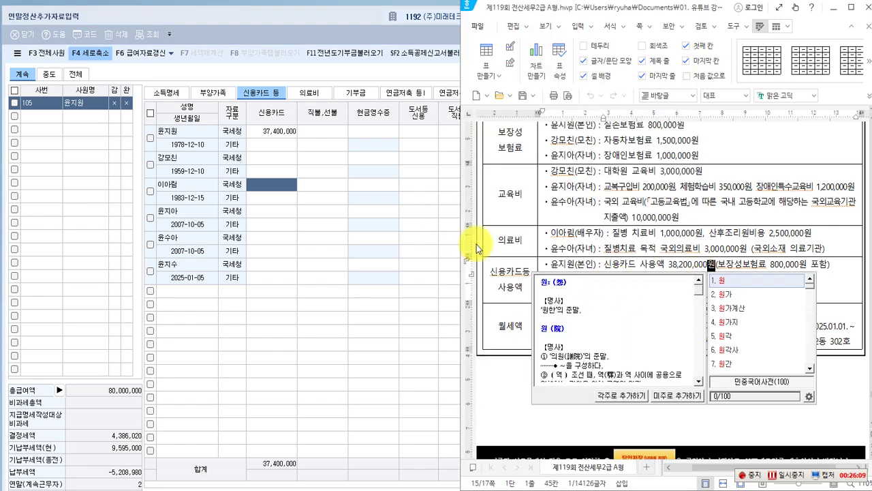
left_click(580, 234)
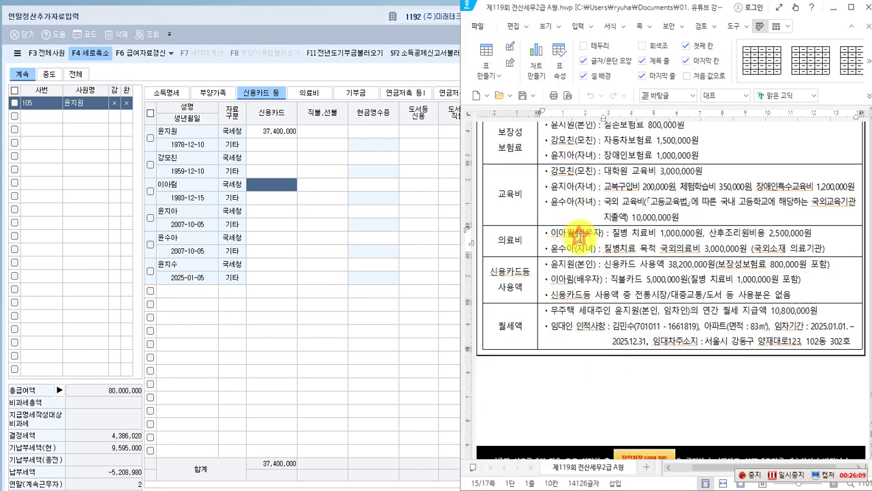
left_click(322, 187)
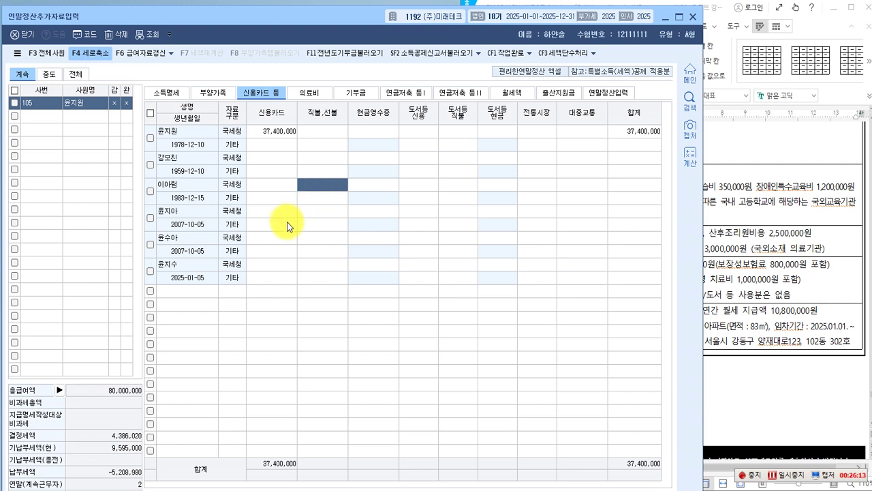
type("5000000")
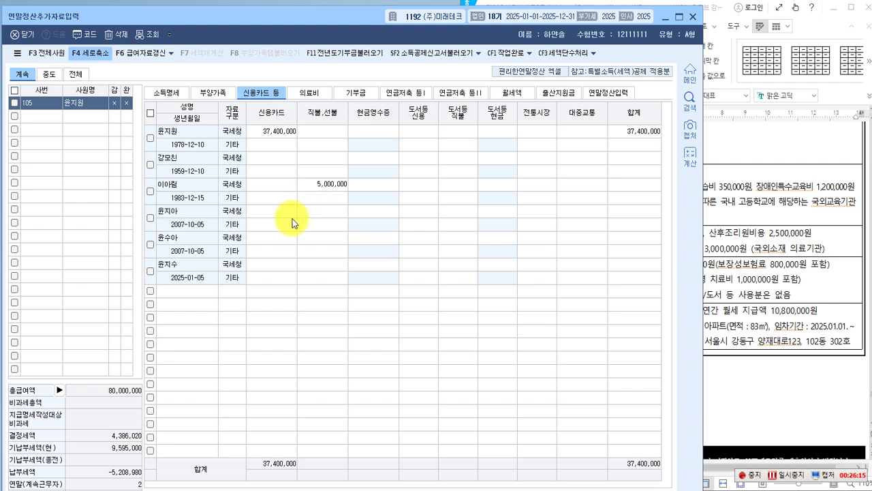
key("Return")
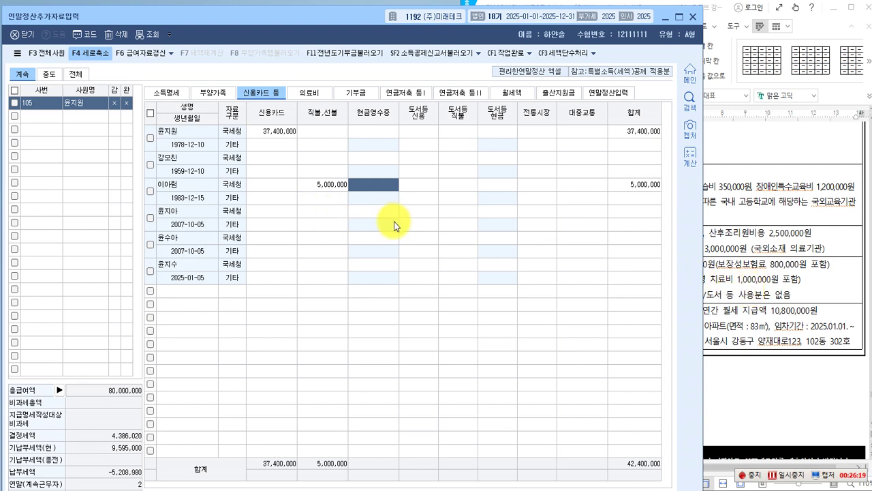
left_click(719, 277)
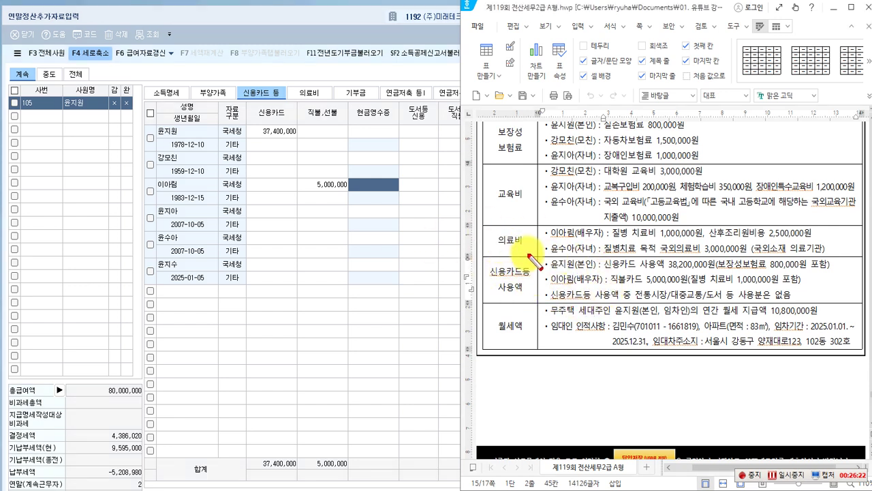
Mark the medical, education and 200,000 school uniform items in the exam document, then return to KcLep.
left_click_drag(494, 231, 527, 250)
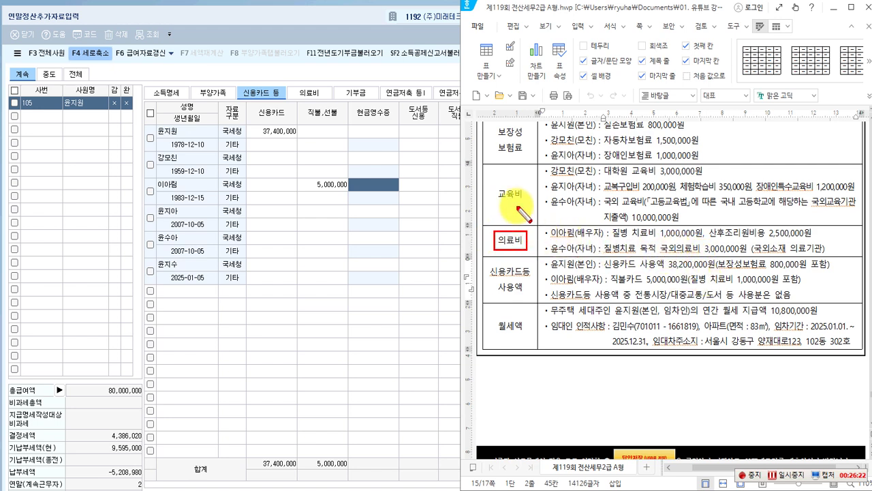
left_click_drag(497, 185, 524, 204)
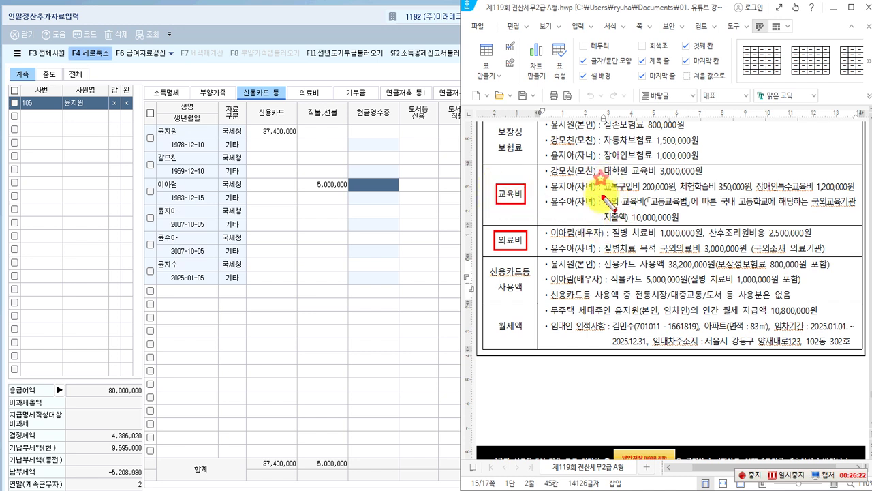
left_click_drag(602, 179, 677, 193)
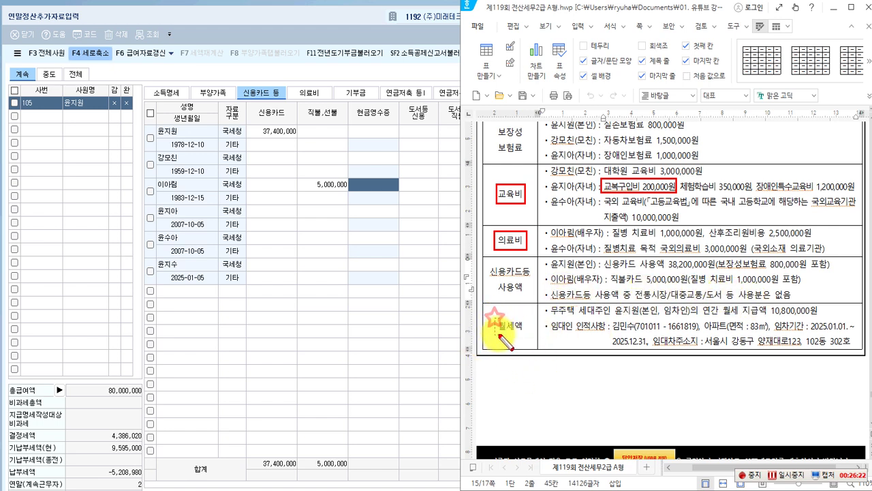
left_click(335, 328)
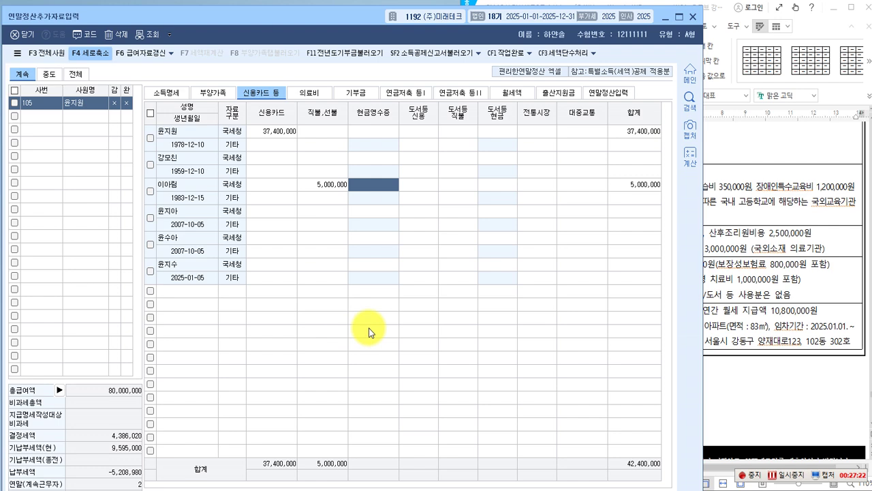
Open the 월세액 tab and bring the exam's rent details alongside it.
left_click(511, 93)
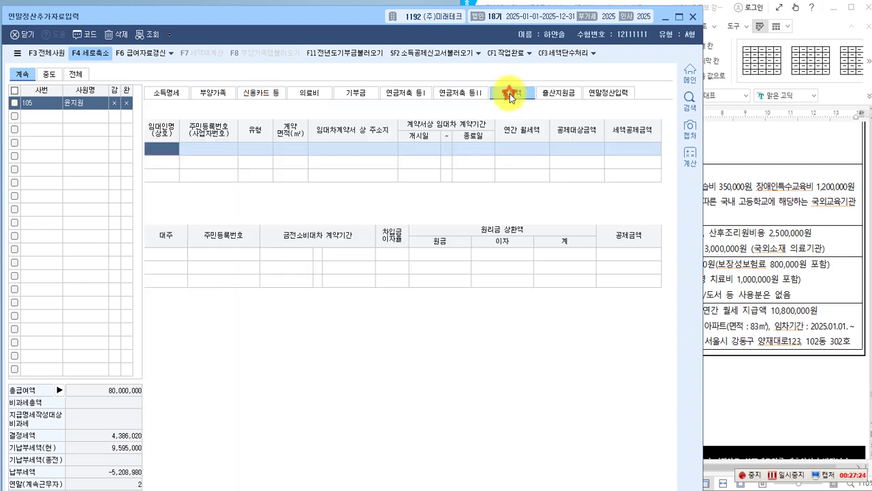
left_click(727, 294)
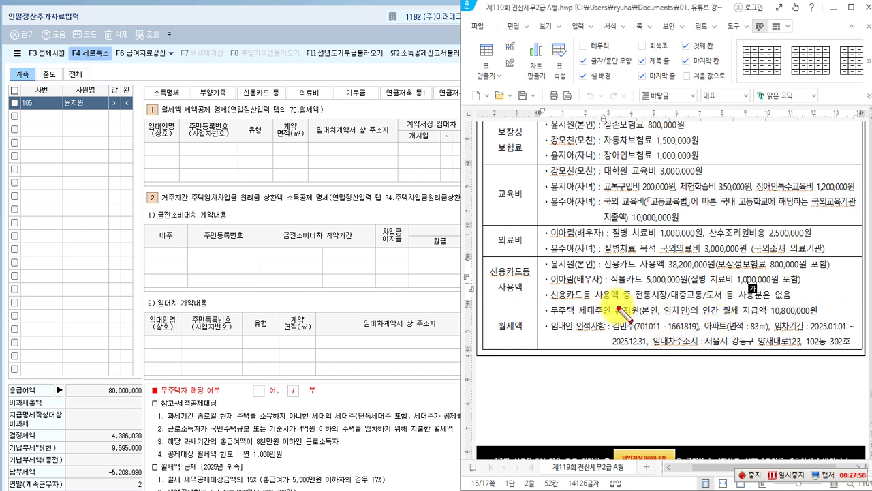
Check the 월세액 and 총급여 lines in the exam document.
left_click_drag(608, 304, 641, 320)
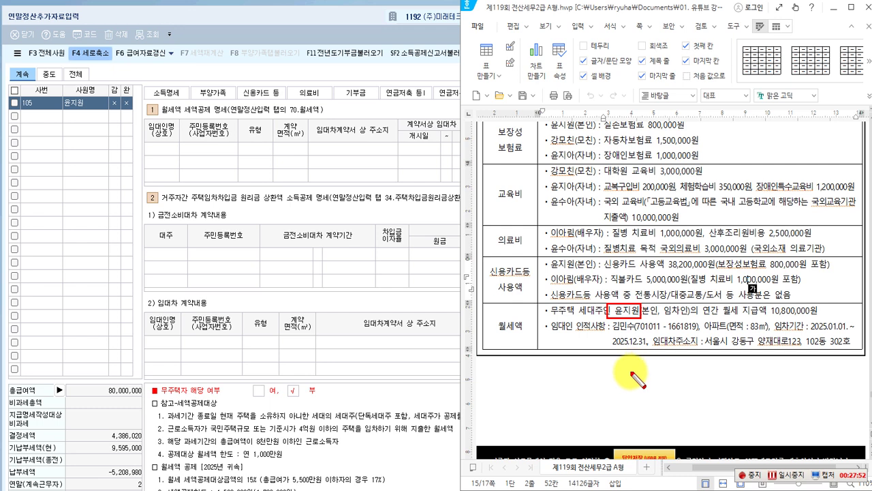
scroll(633, 375, "up", 5)
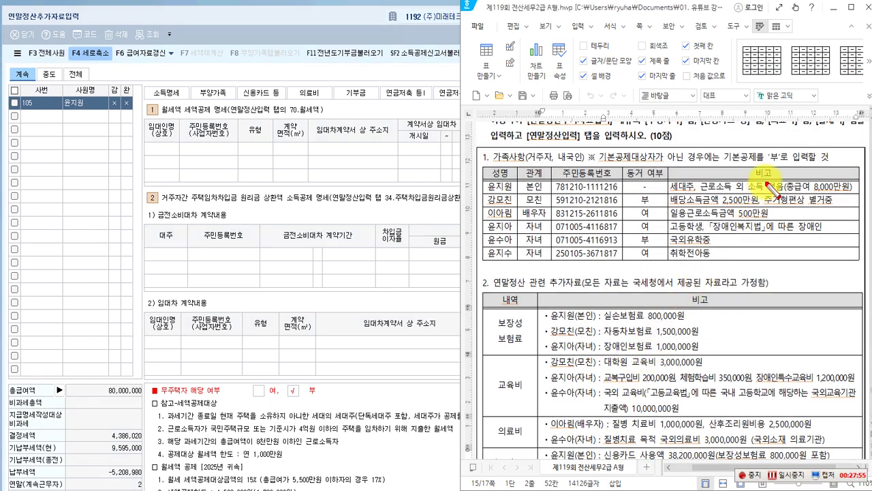
mouse_move(778, 179)
left_mouse_down()
mouse_move(807, 193)
mouse_move(853, 196)
left_mouse_up()
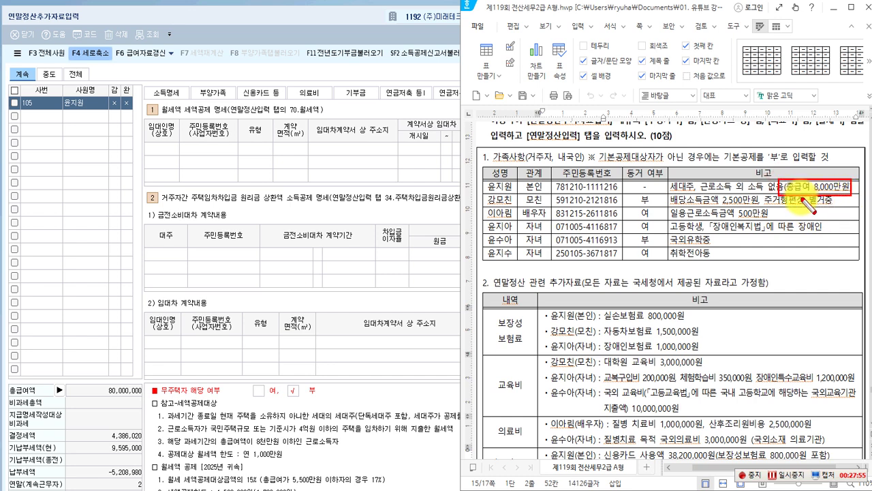
key("Escape")
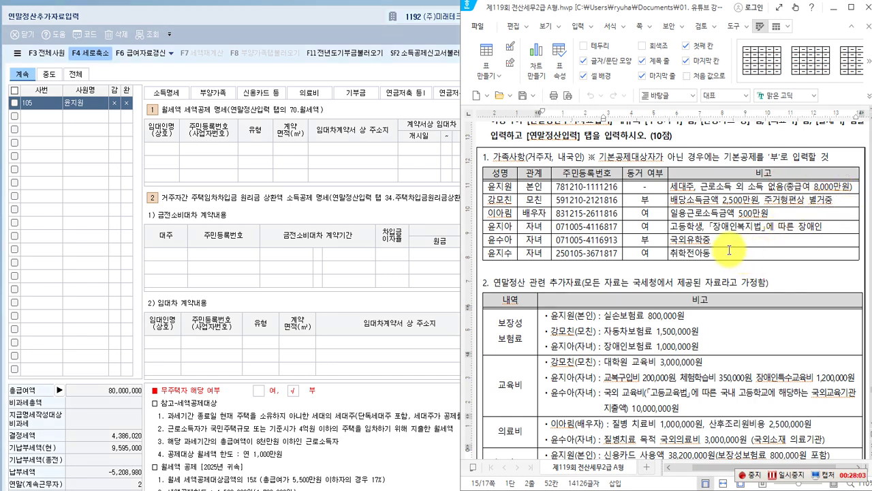
scroll(729, 250, "down", 3)
scroll(724, 257, "down", 3)
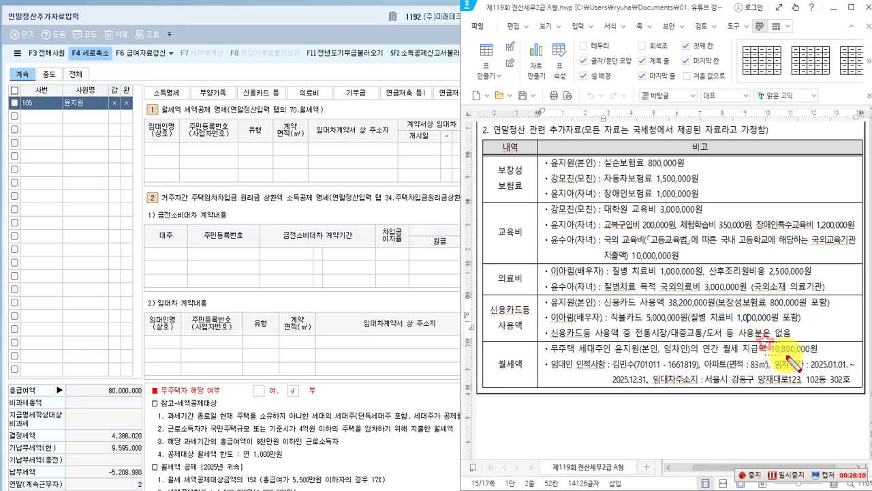
left_click_drag(765, 343, 825, 355)
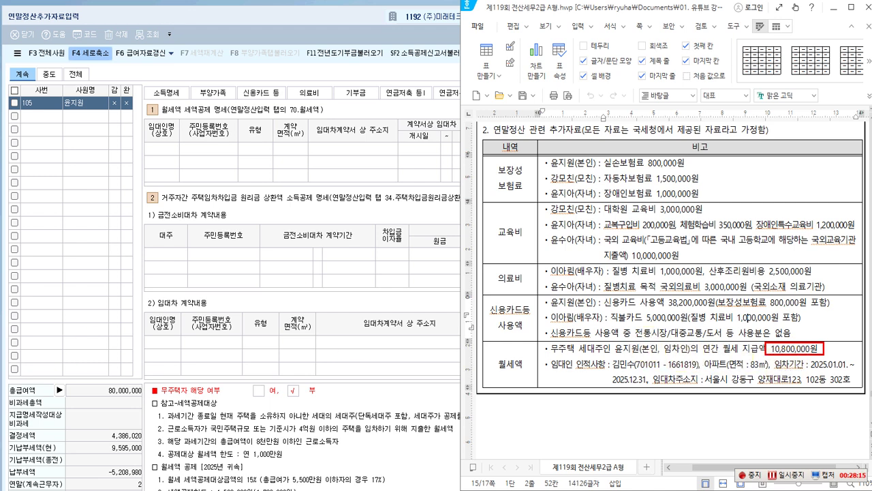
key("Escape")
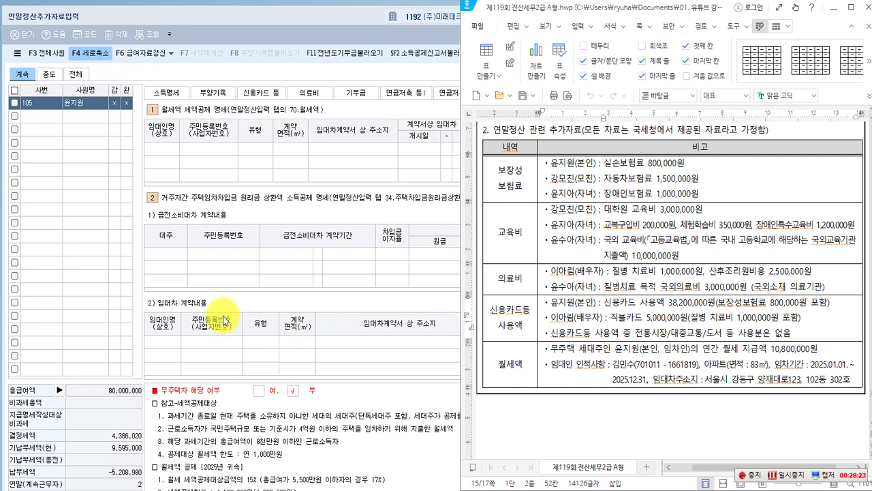
Start typing the landlord's name into the first 월세액 row.
left_click(213, 152)
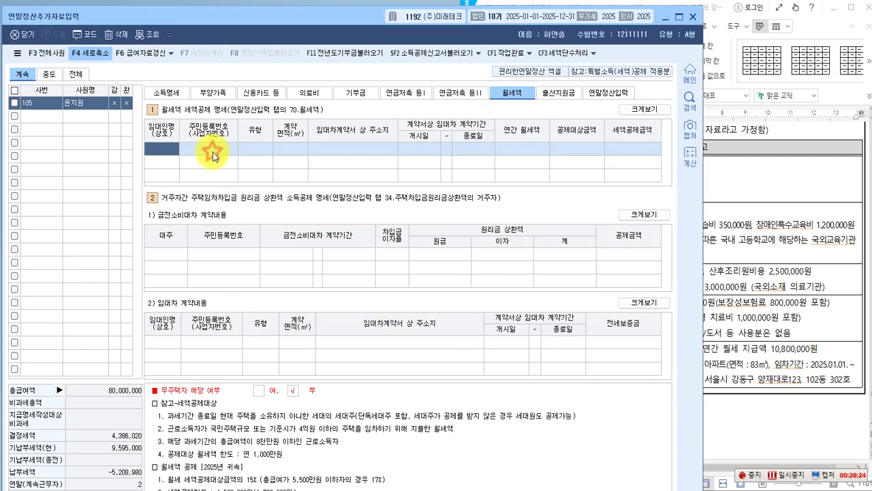
left_click(724, 270)
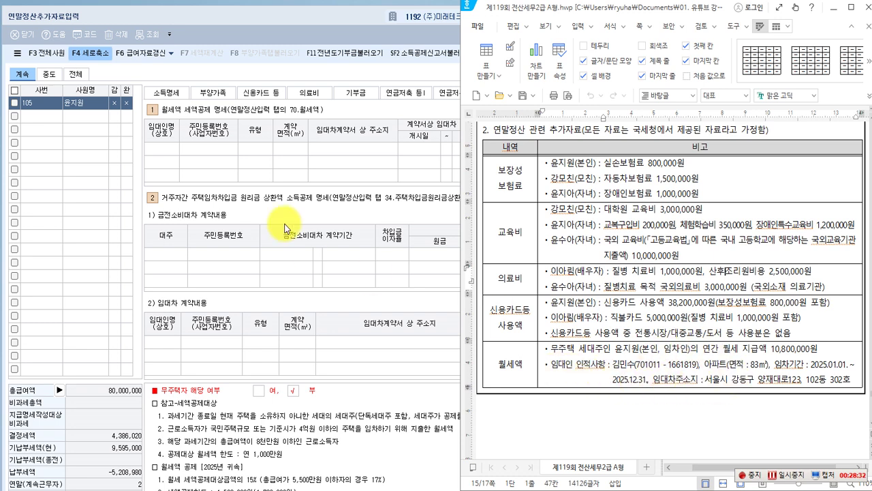
left_click(262, 37)
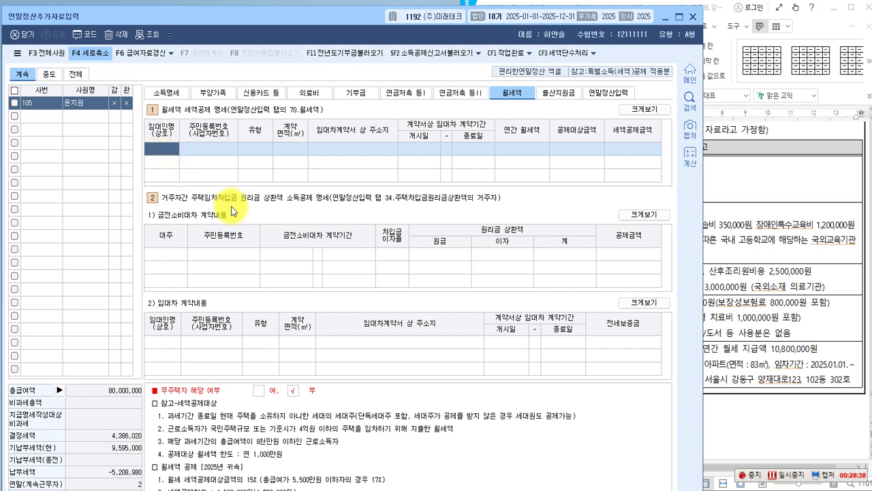
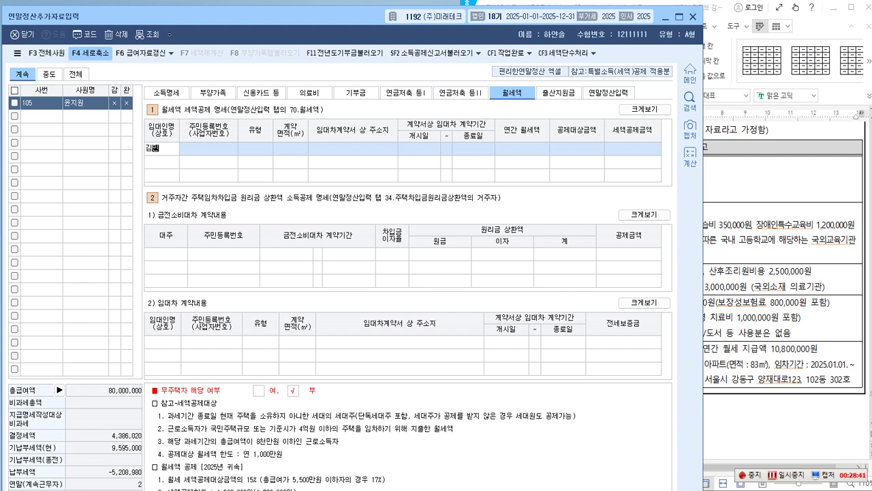
Confirm the landlord's name and enter their resident registration number.
key("Return")
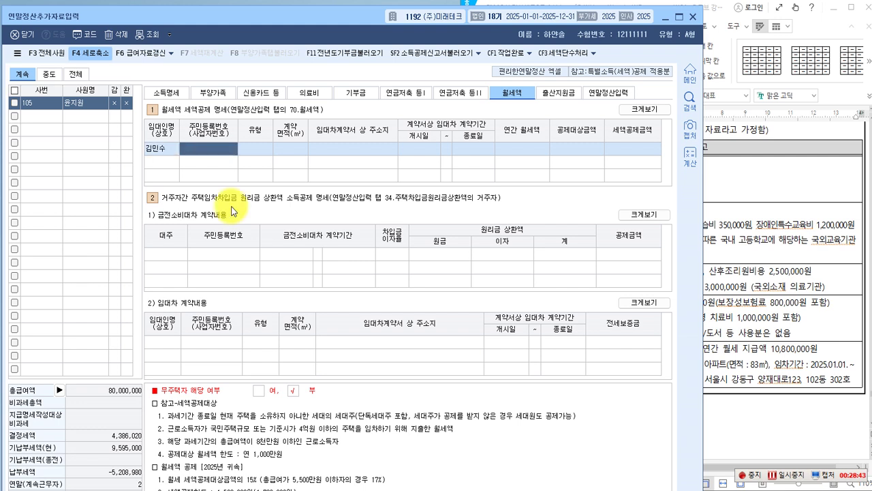
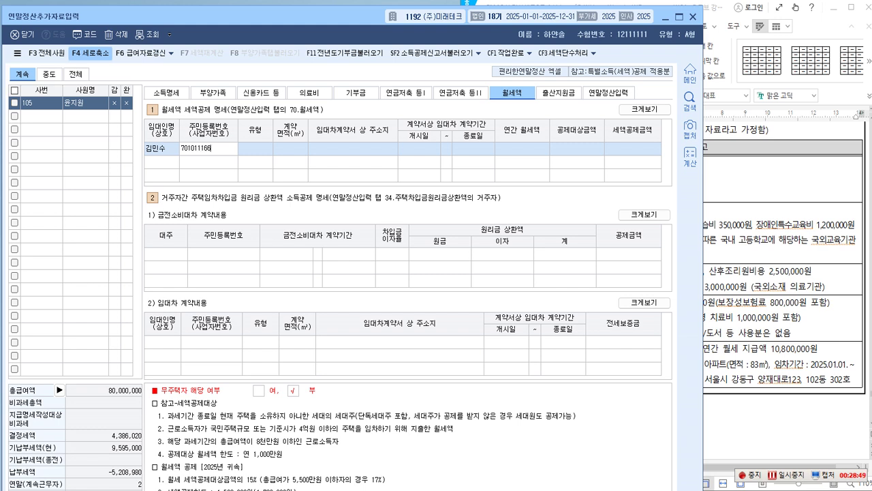
key("Return")
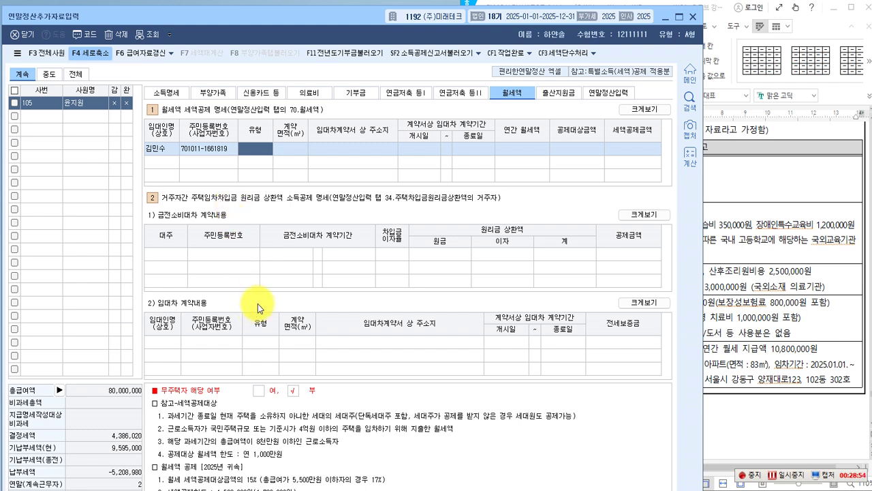
left_click(679, 16)
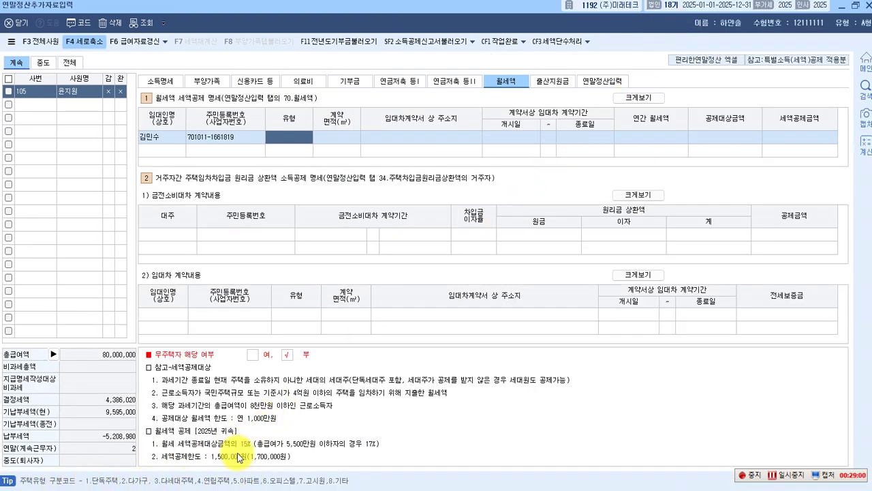
Set housing type 아파트 (code 5), 83.00㎡ contract area and the rental address.
type("5")
key("Return")
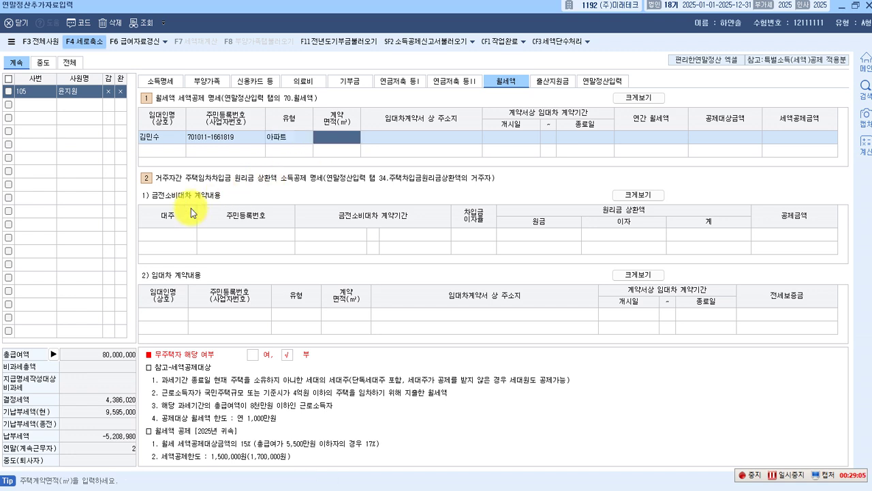
type("83.00")
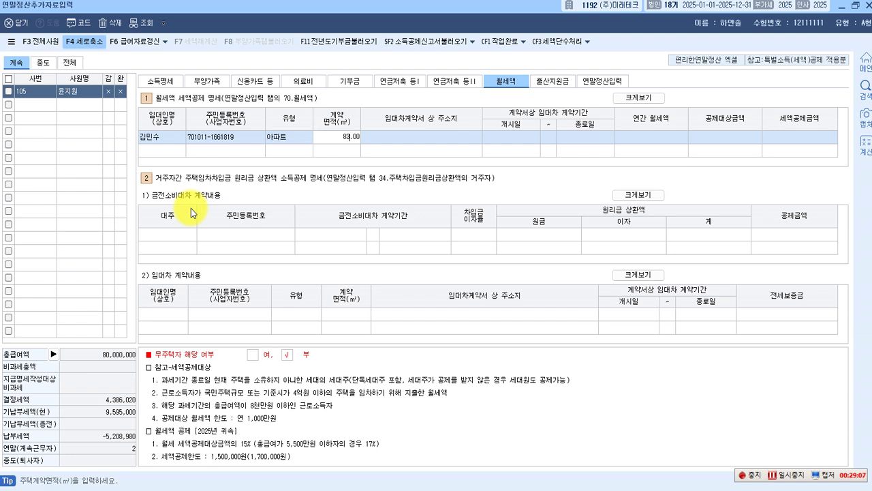
key("Return")
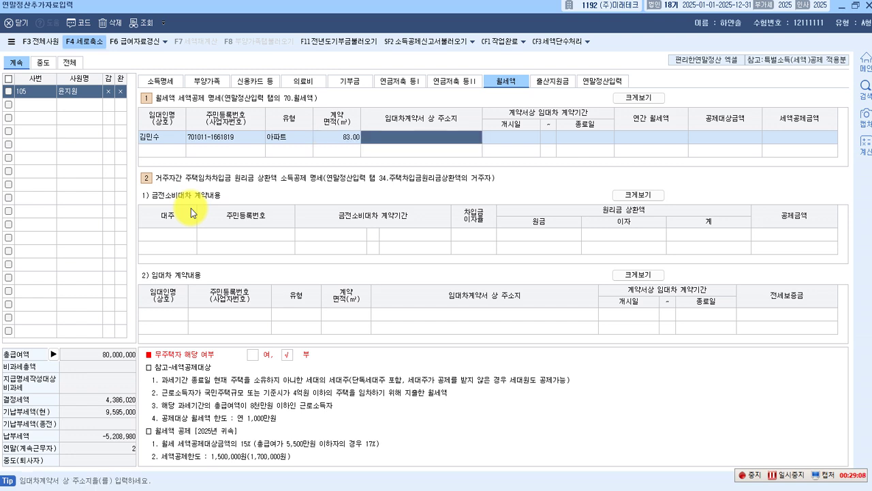
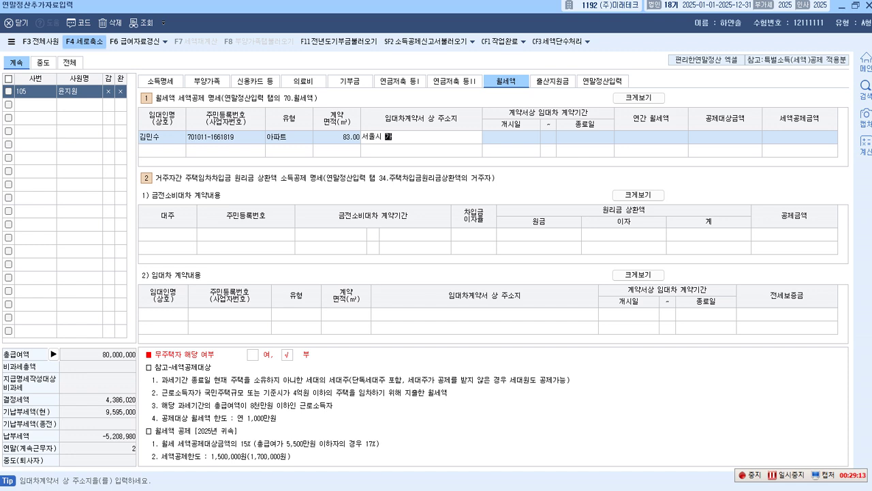
key("Return")
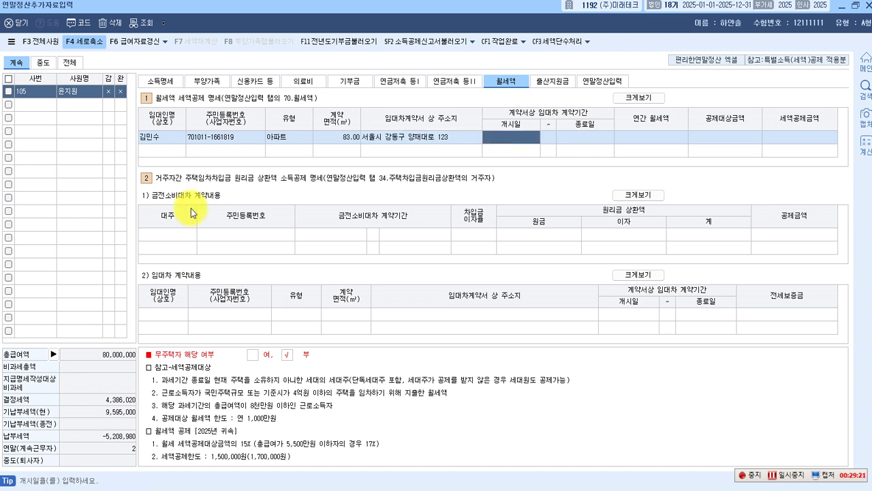
Enter the 2025-01-01 to 2025-12-31 contract period and 10,800,000 annual rent.
type("202 -  -")
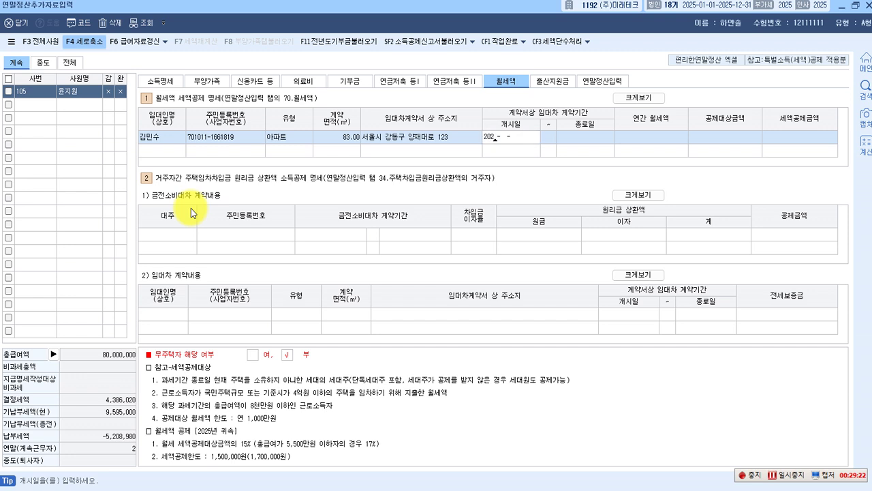
type("250101")
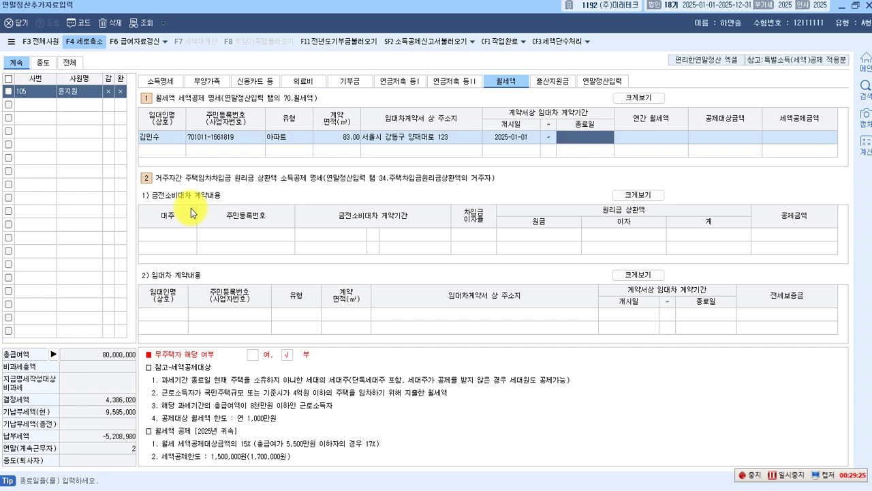
type("2025-  -")
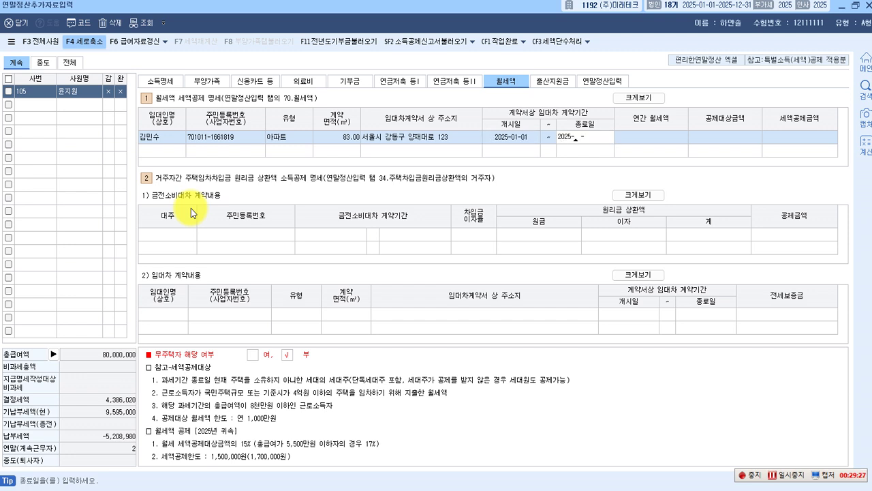
type("2512312")
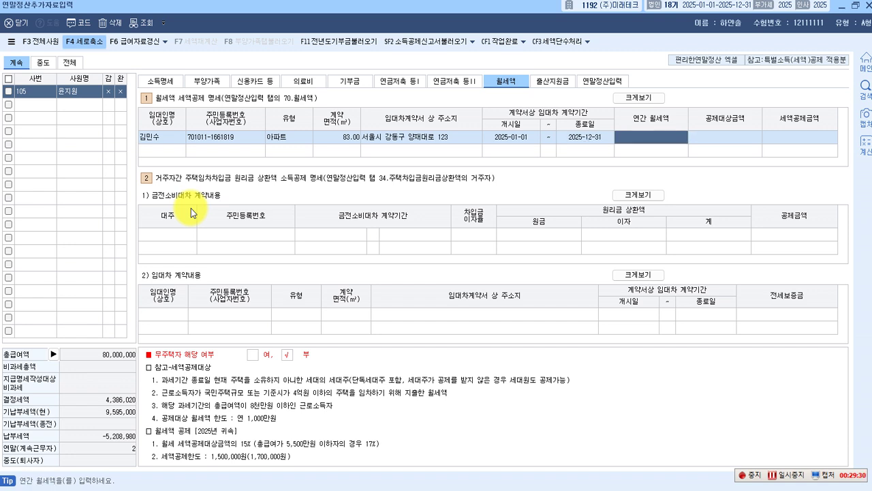
type("10,800,000")
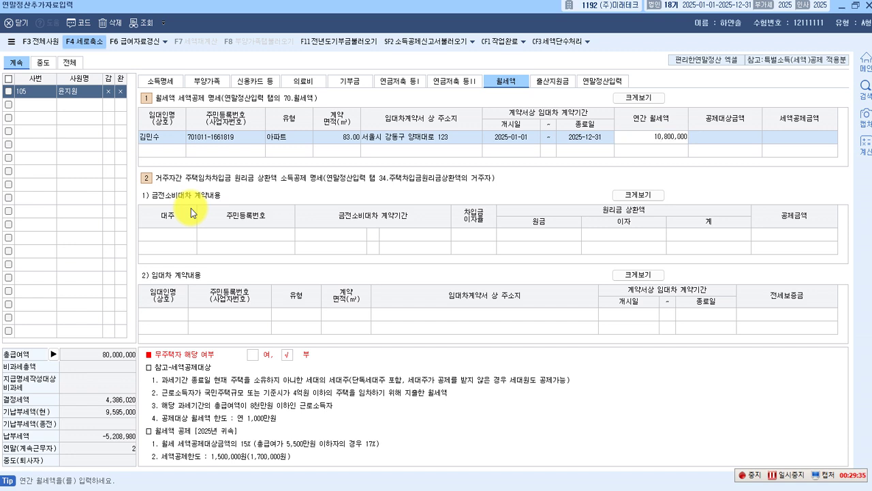
key("Return")
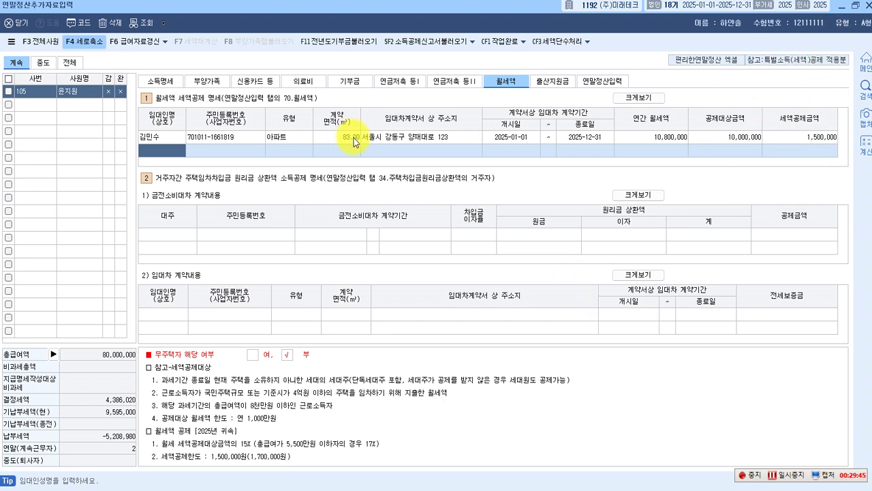
left_click(856, 5)
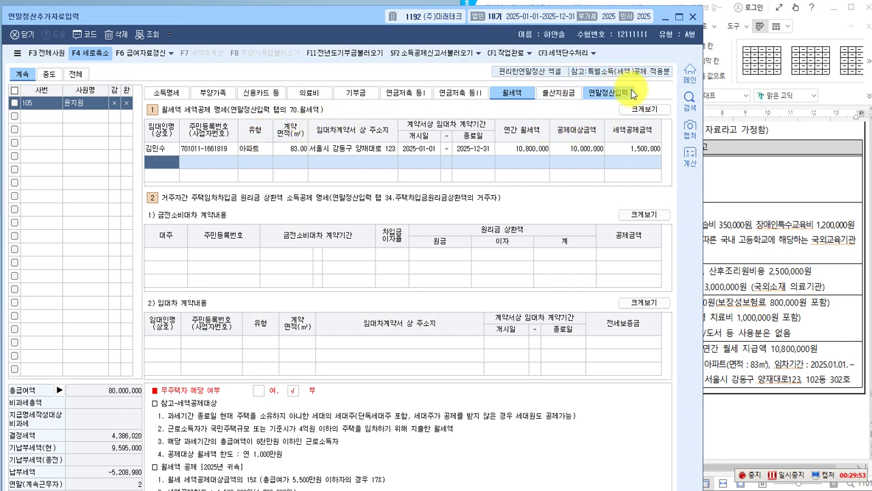
Open the 연말정산입력 sheet, showing 결정세액 of 2,663,122 before importing deductions.
left_click(606, 93)
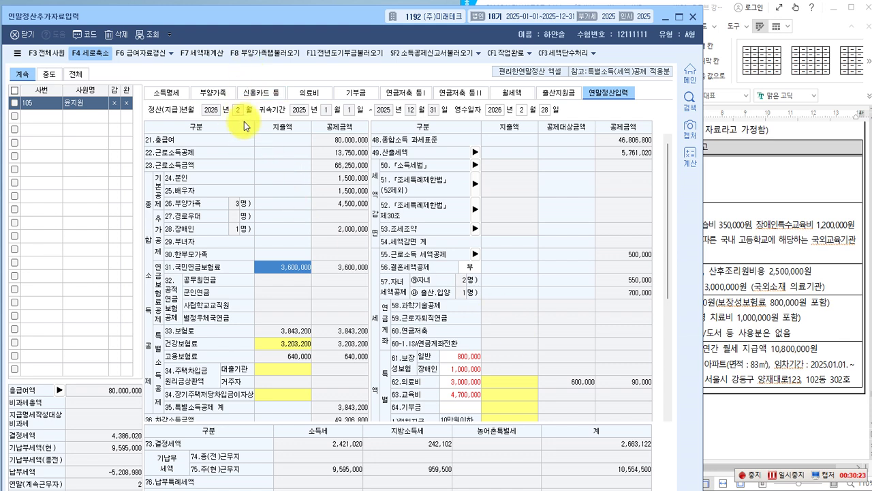
key("ctrl+2")
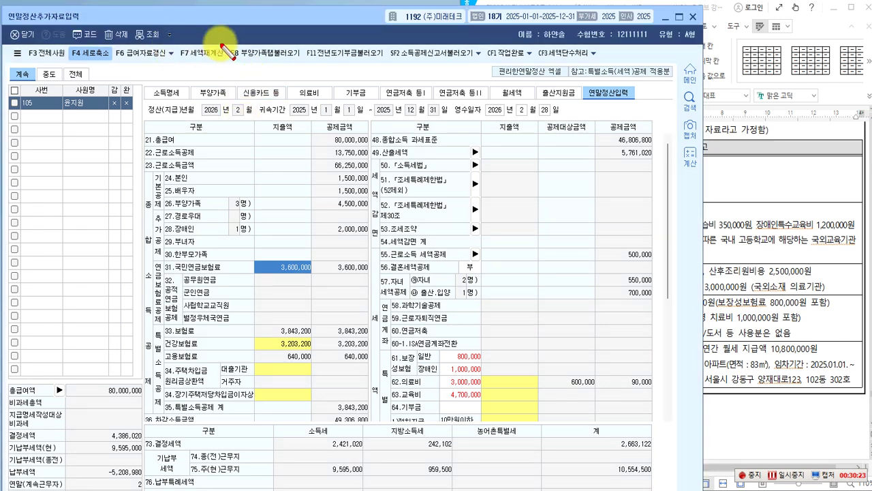
left_click_drag(220, 45, 308, 68)
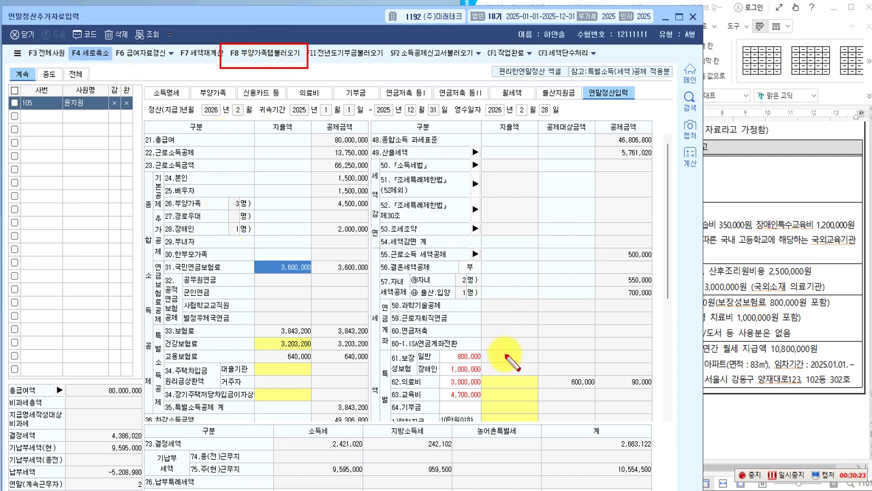
key("Escape")
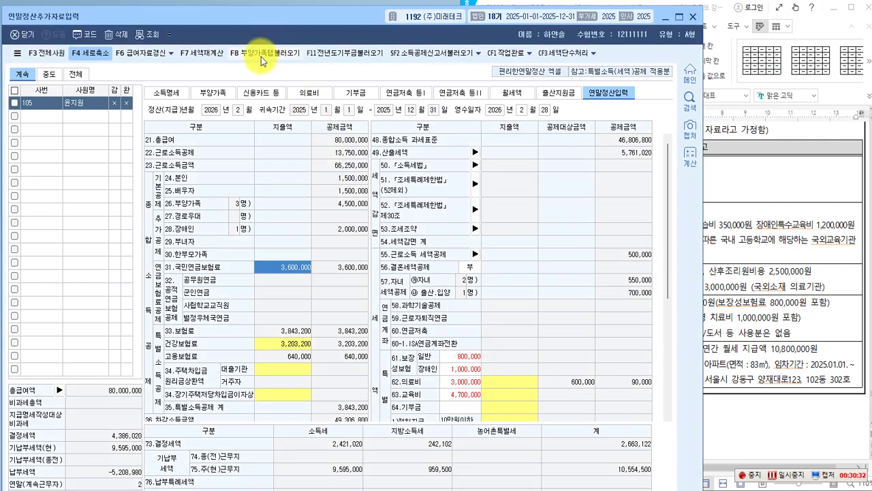
Import deductions with F8, bringing 결정세액 to 1,470,020 income tax plus 147,002 local.
left_click(261, 57)
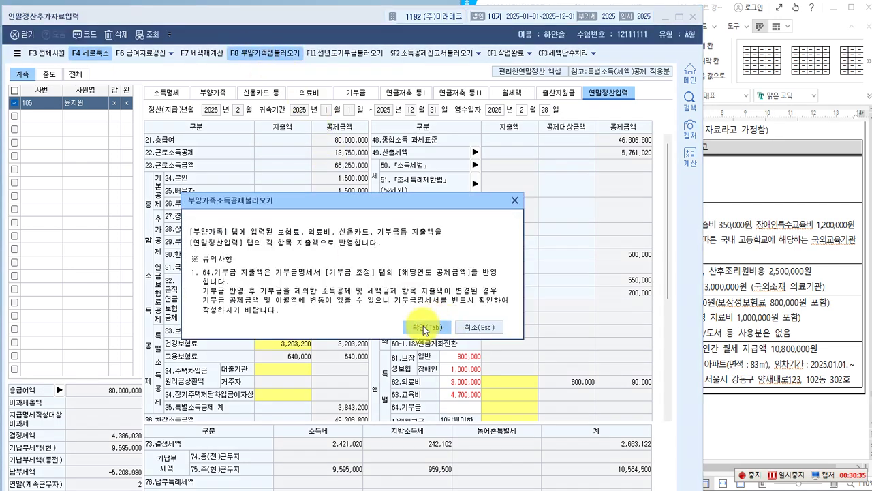
left_click(424, 328)
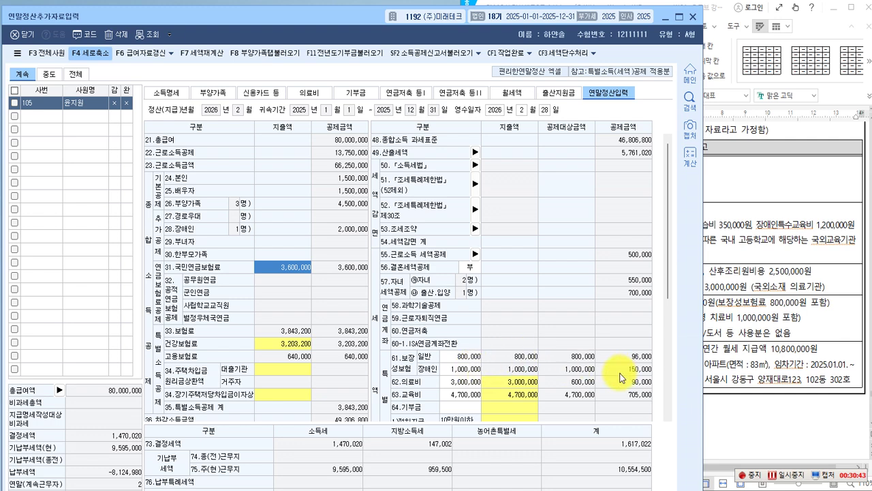
scroll(621, 378, "down", 3)
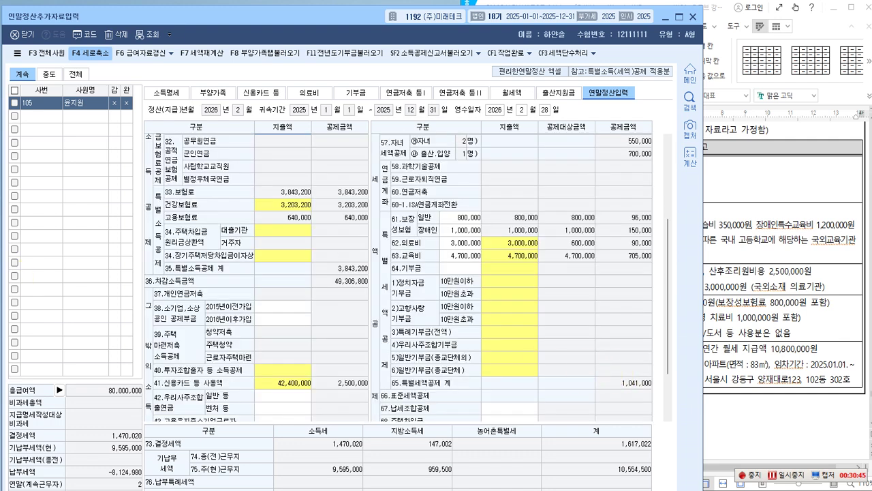
scroll(519, 341, "down", 2)
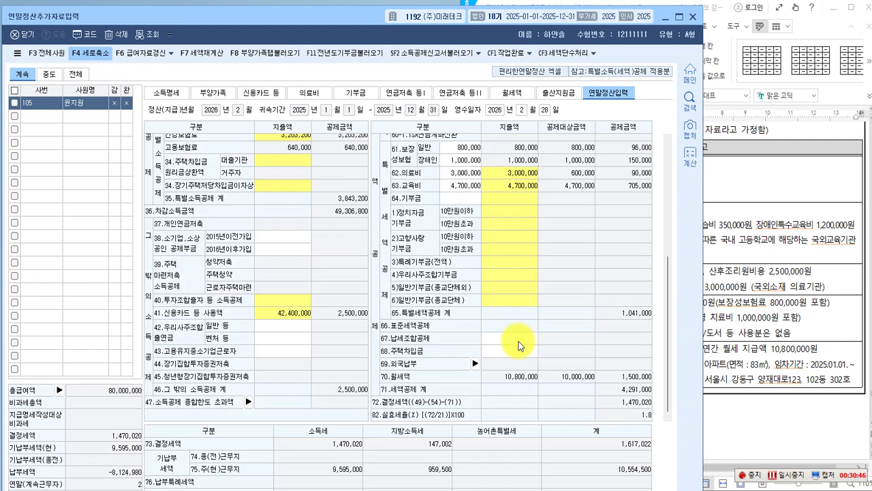
left_click(680, 17)
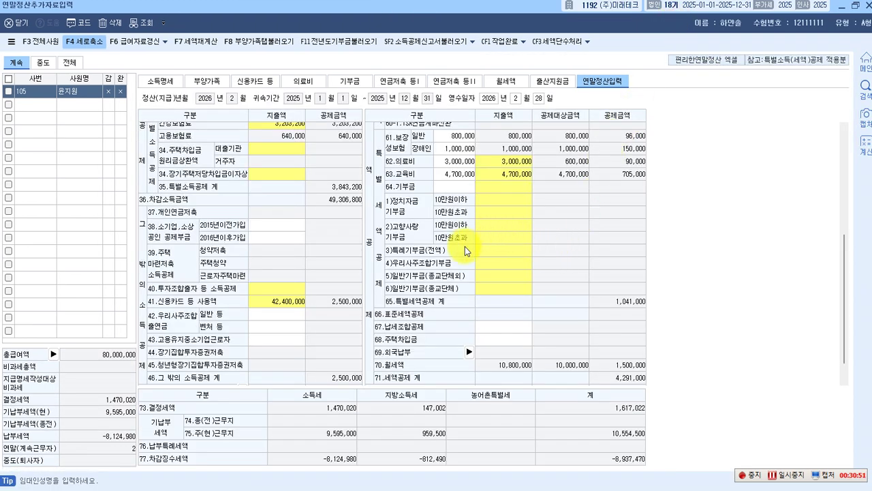
scroll(410, 278, "up", 2)
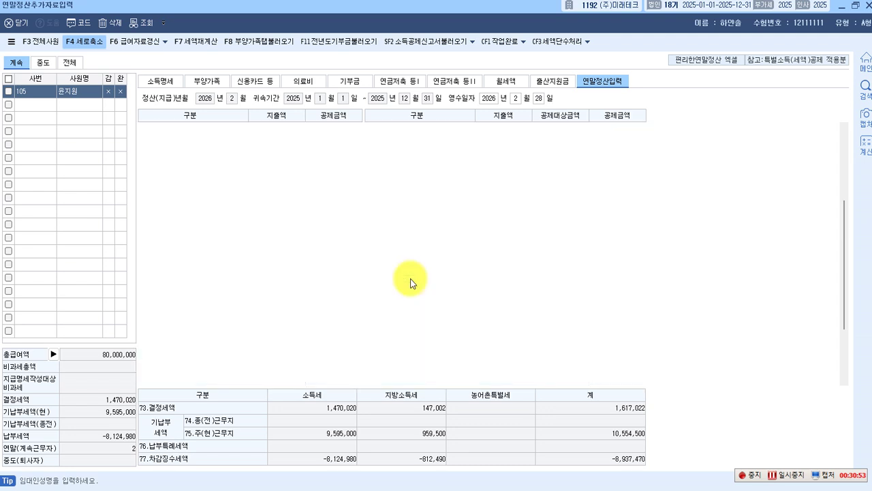
left_click(856, 6)
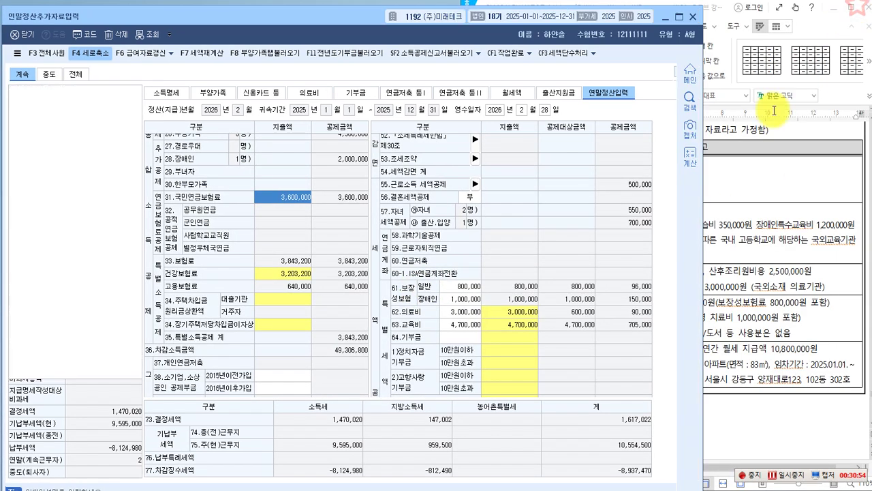
left_click(774, 111)
Scroll the exam paper back to problem [2]'s instructions and family table.
scroll(617, 349, "up", 1)
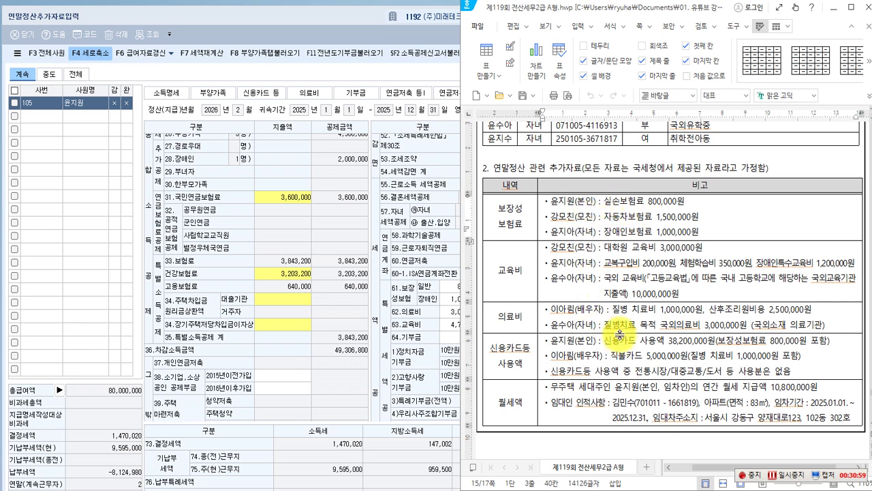
scroll(621, 328, "down", 5)
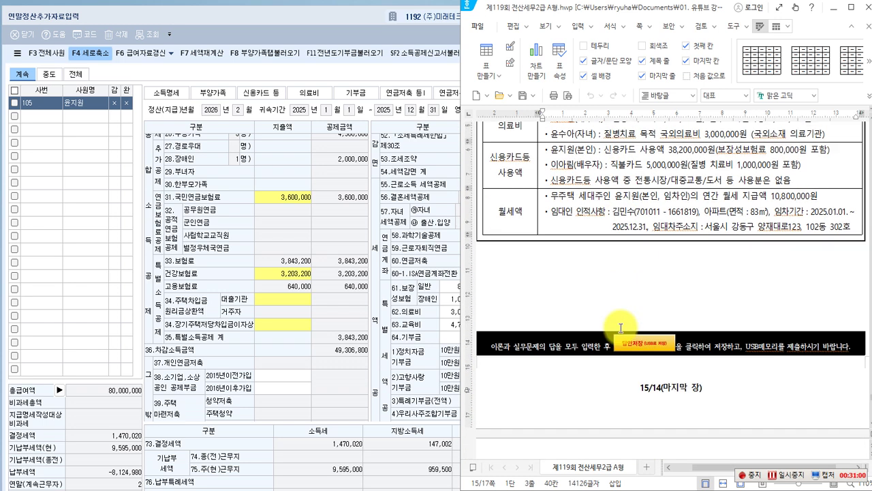
scroll(621, 327, "down", 3)
scroll(620, 328, "up", 10)
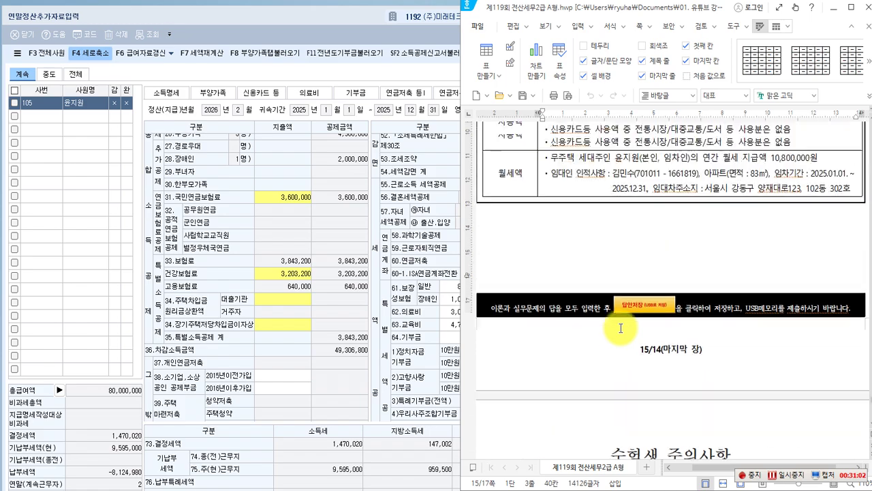
scroll(621, 327, "up", 6)
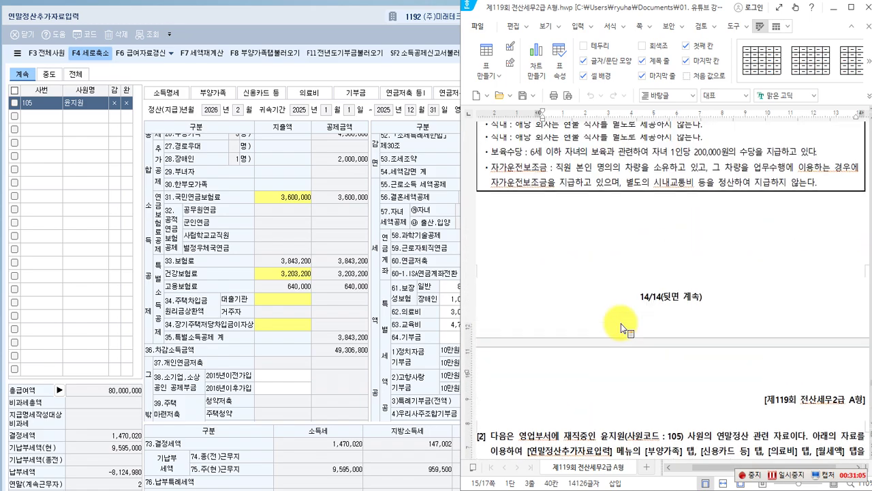
scroll(621, 323, "down", 7)
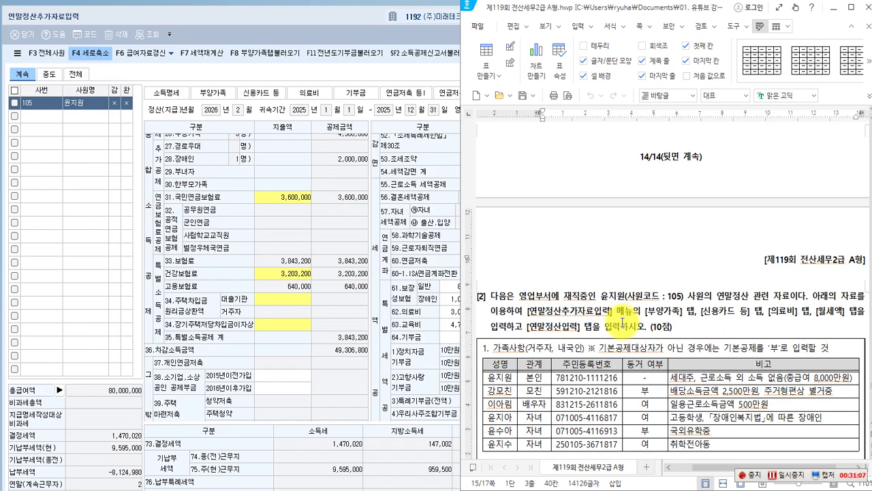